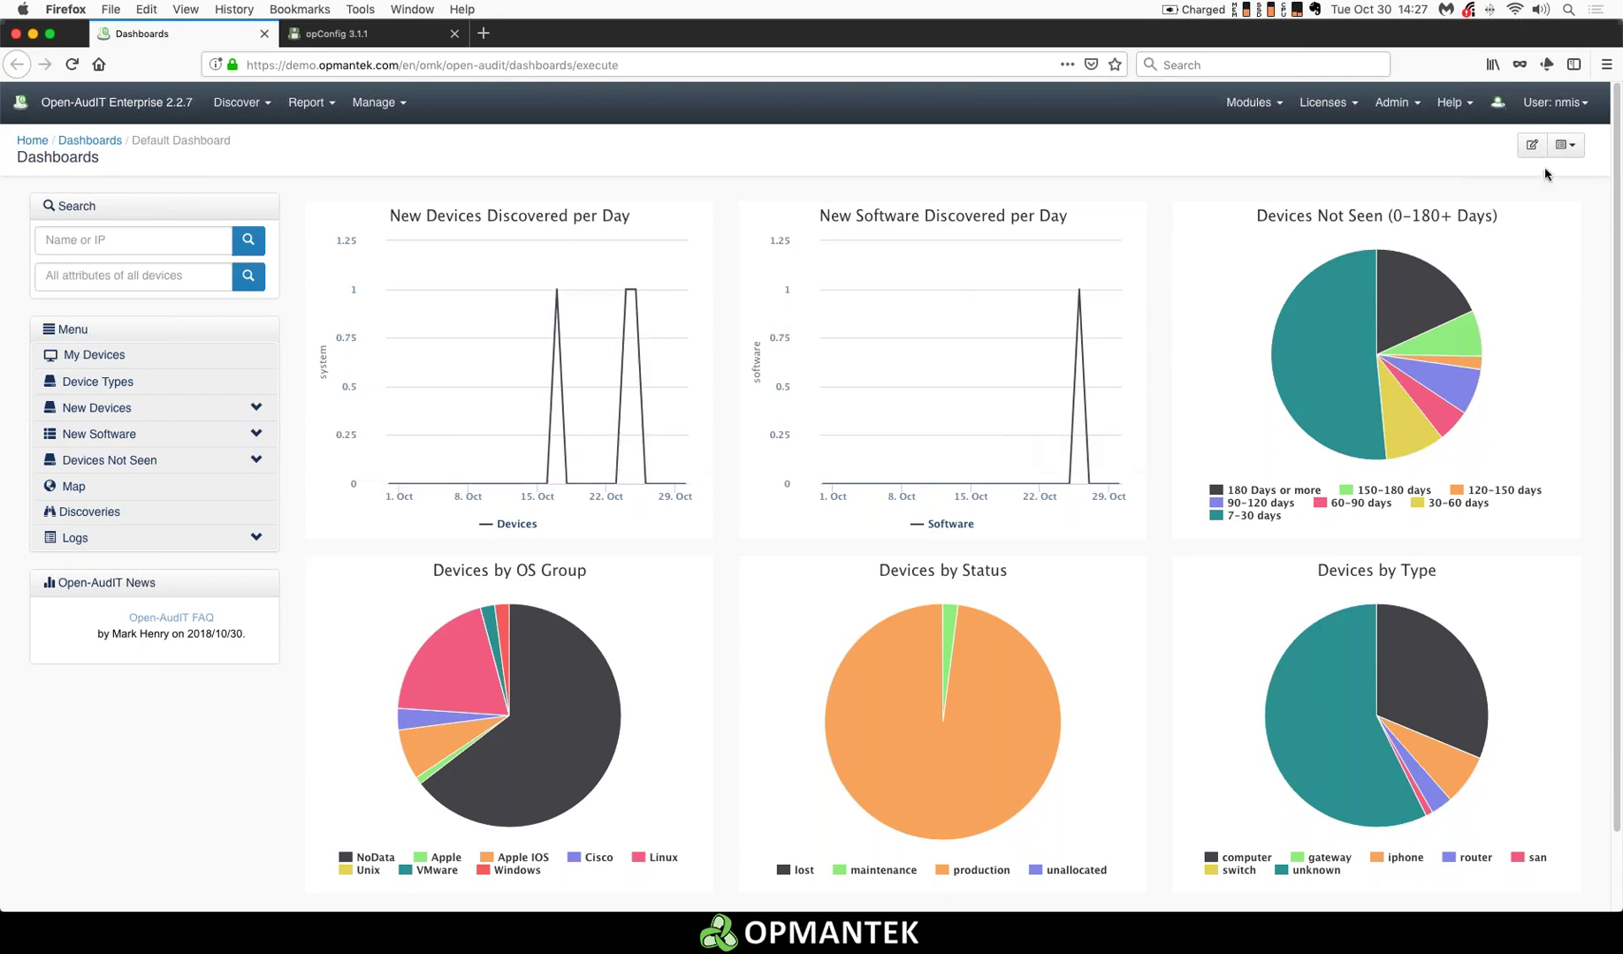
left_click(1573, 147)
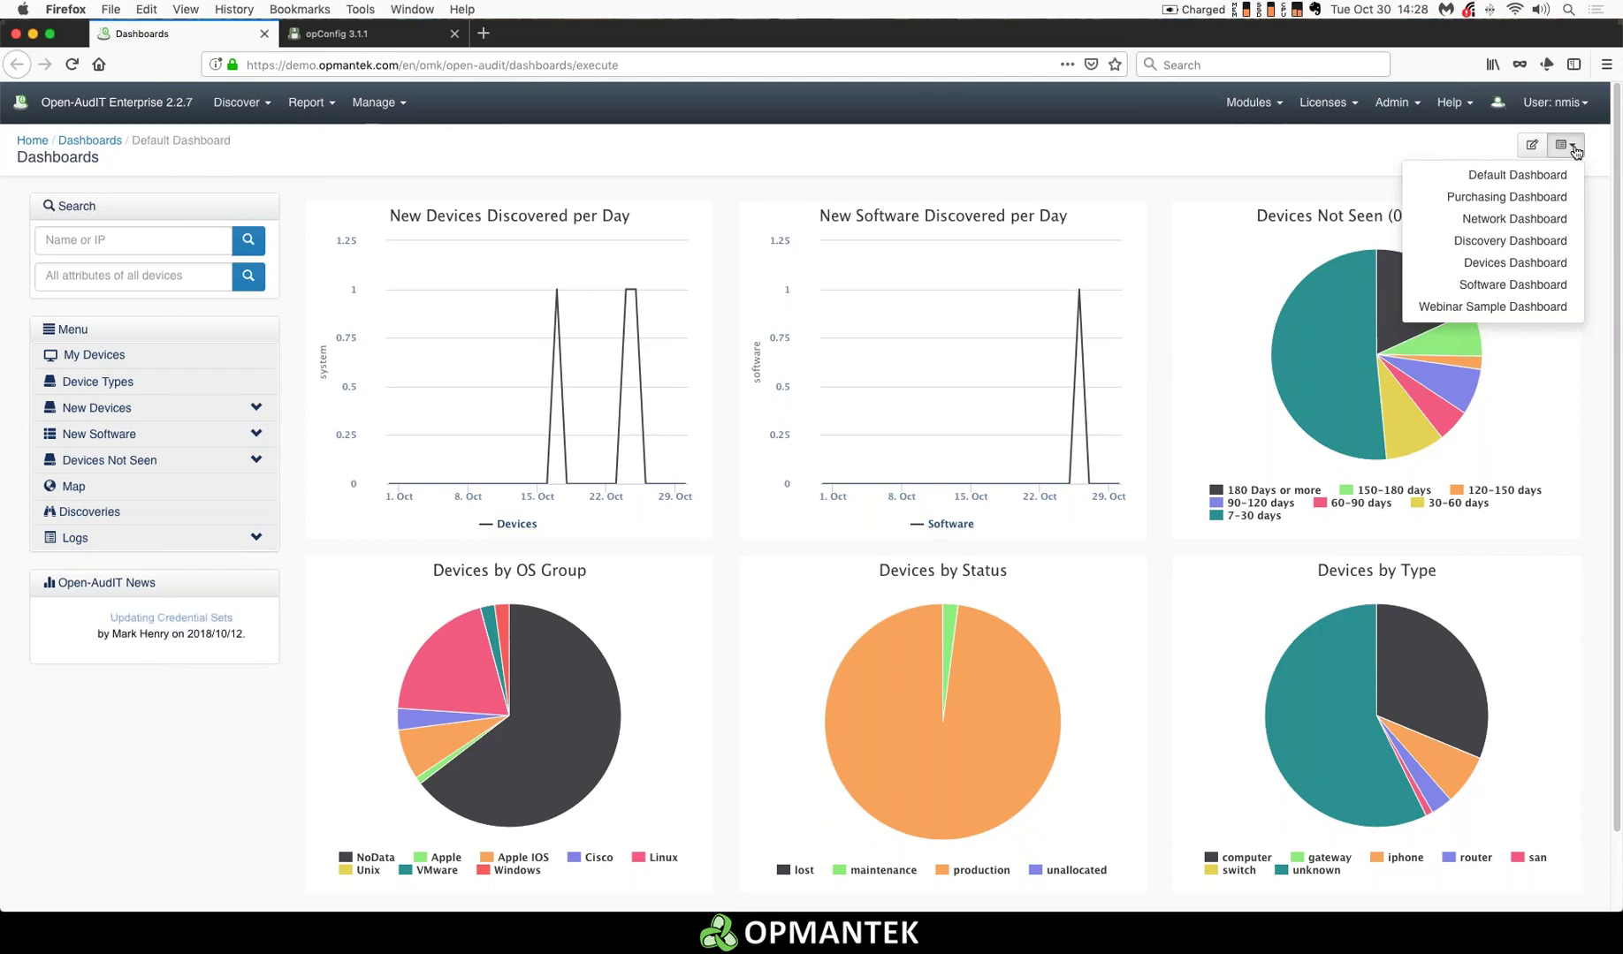
left_click(1174, 189)
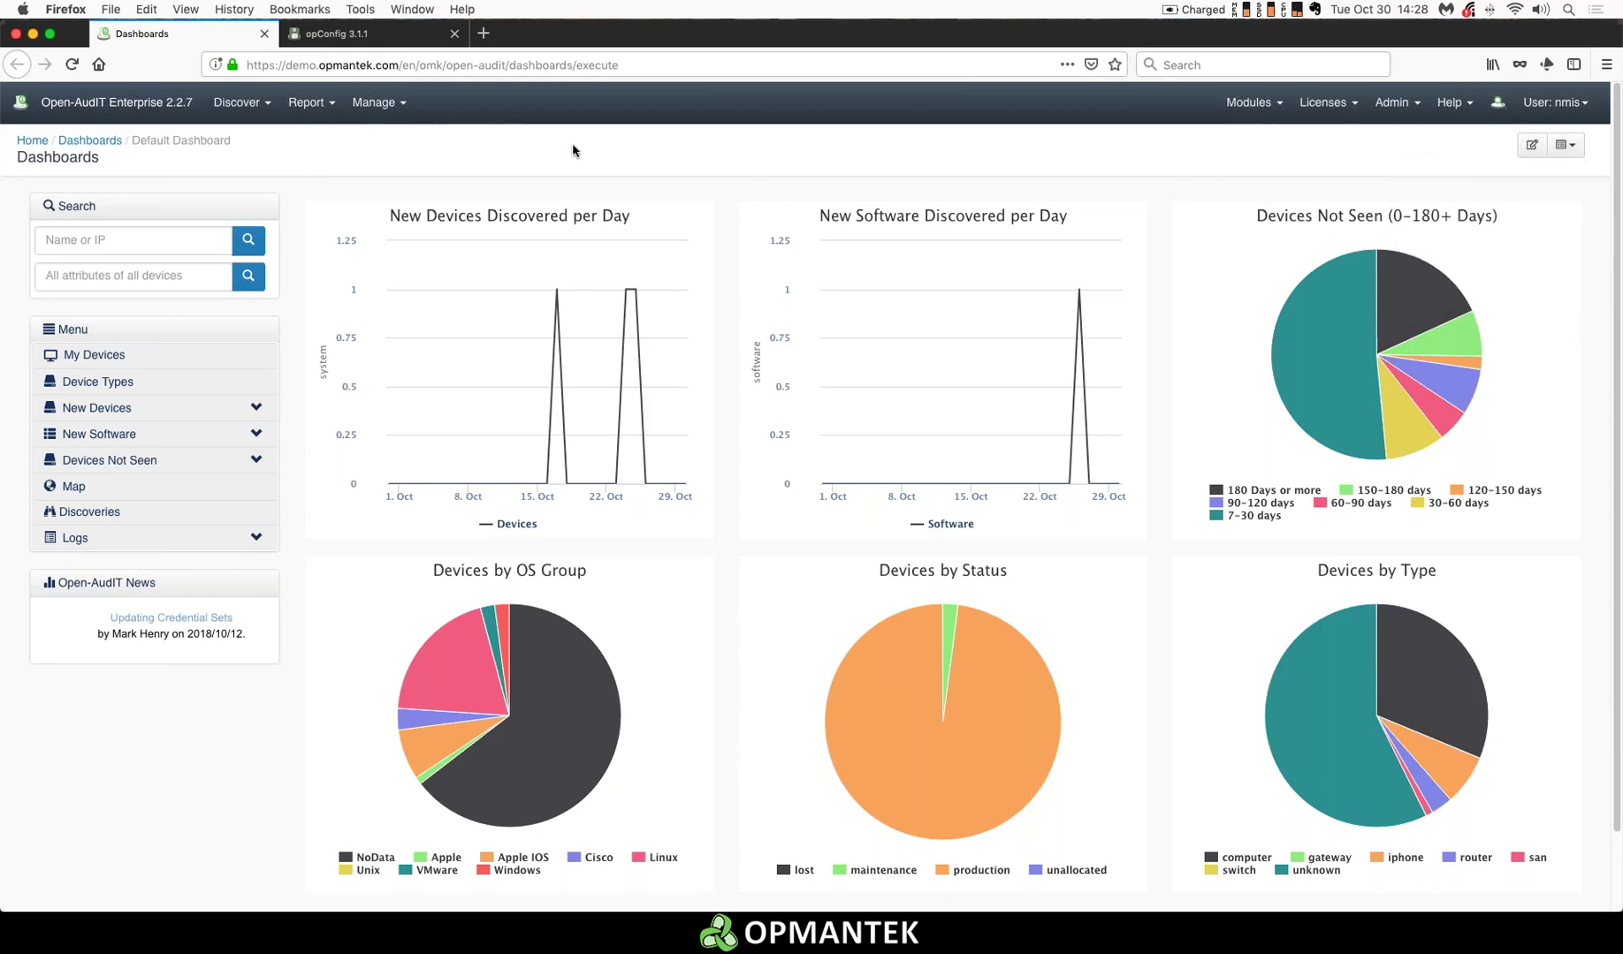
- Run the Hardware Device report, signing in again with the saved nmis username and password
left_click(306, 104)
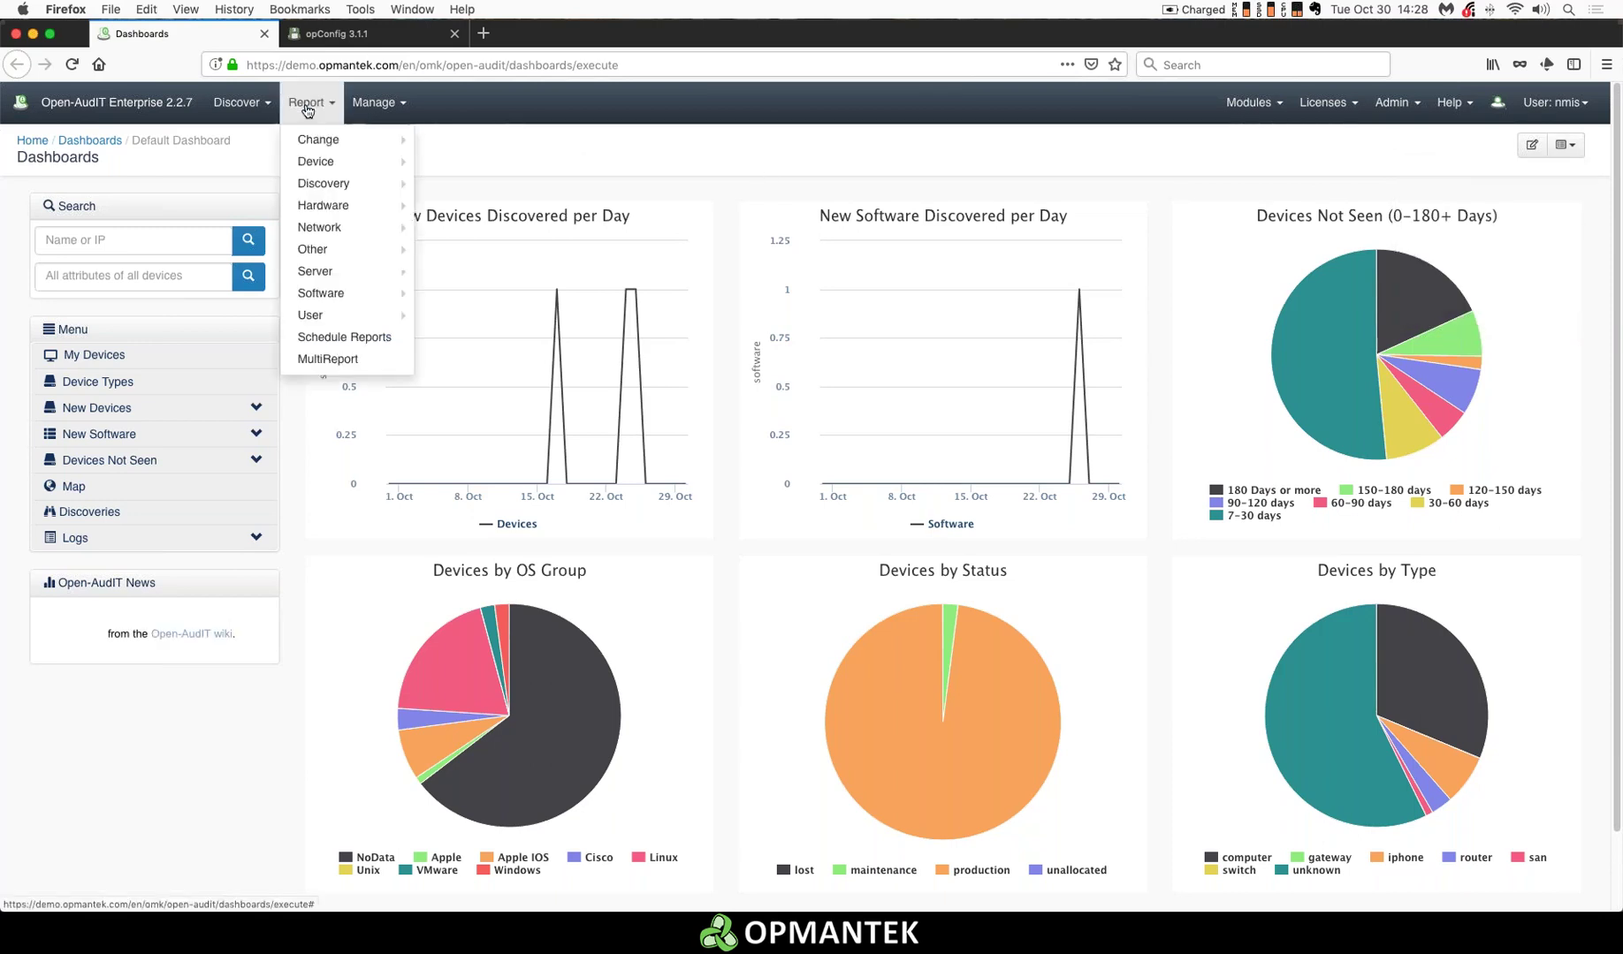
mouse_move(345, 206)
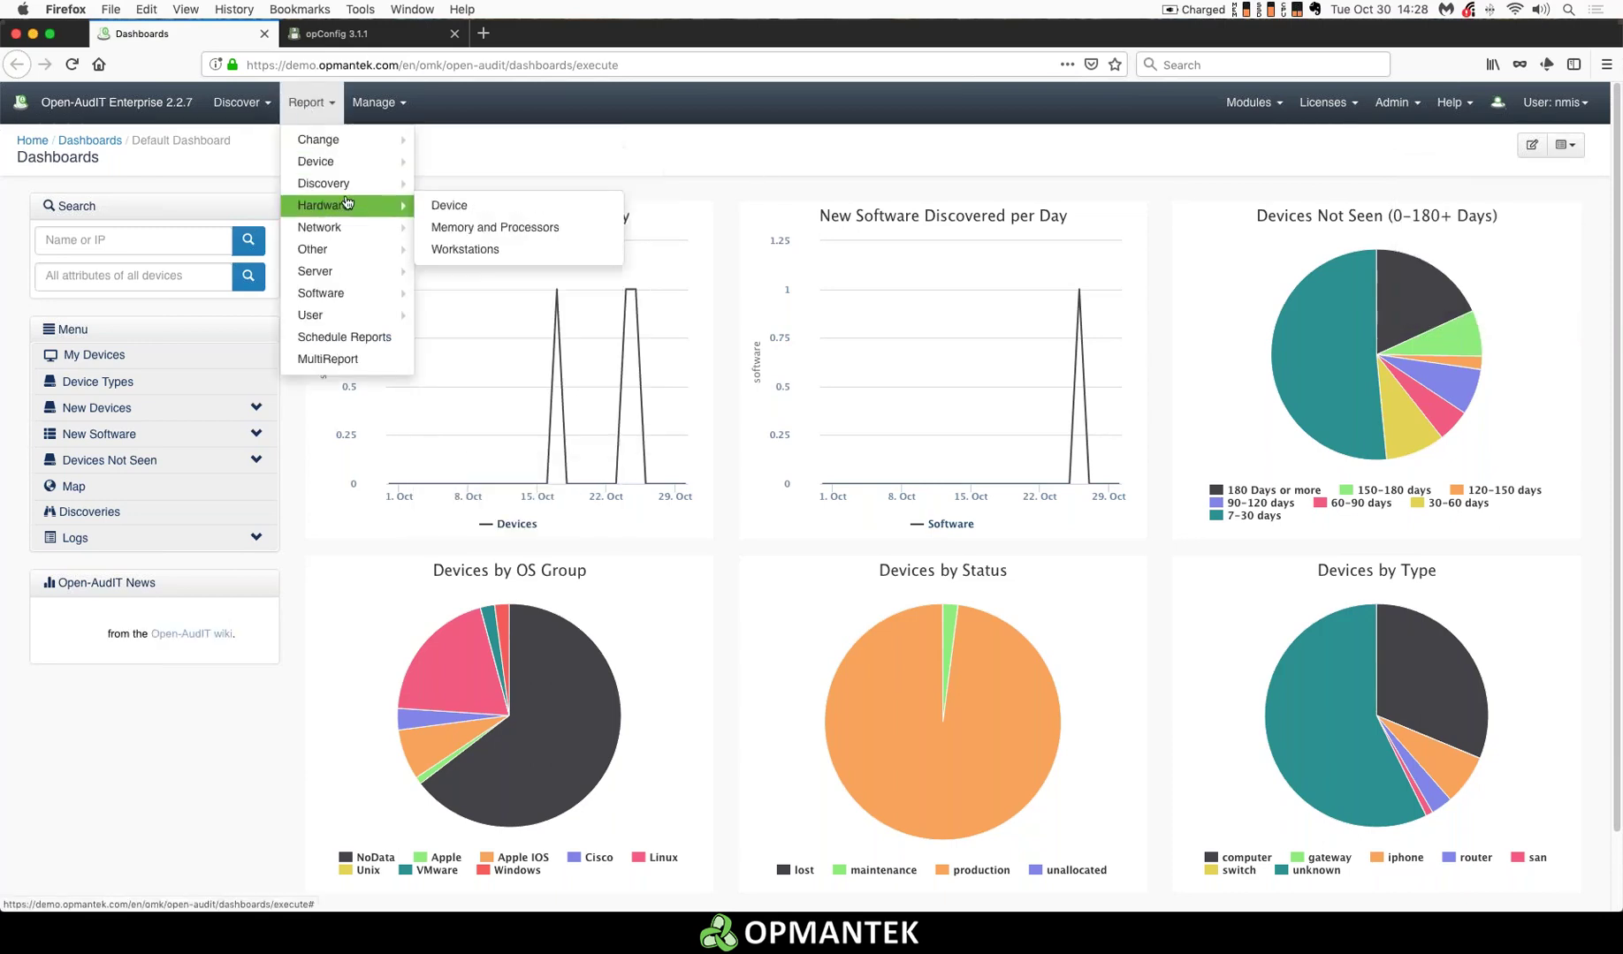
left_click(480, 214)
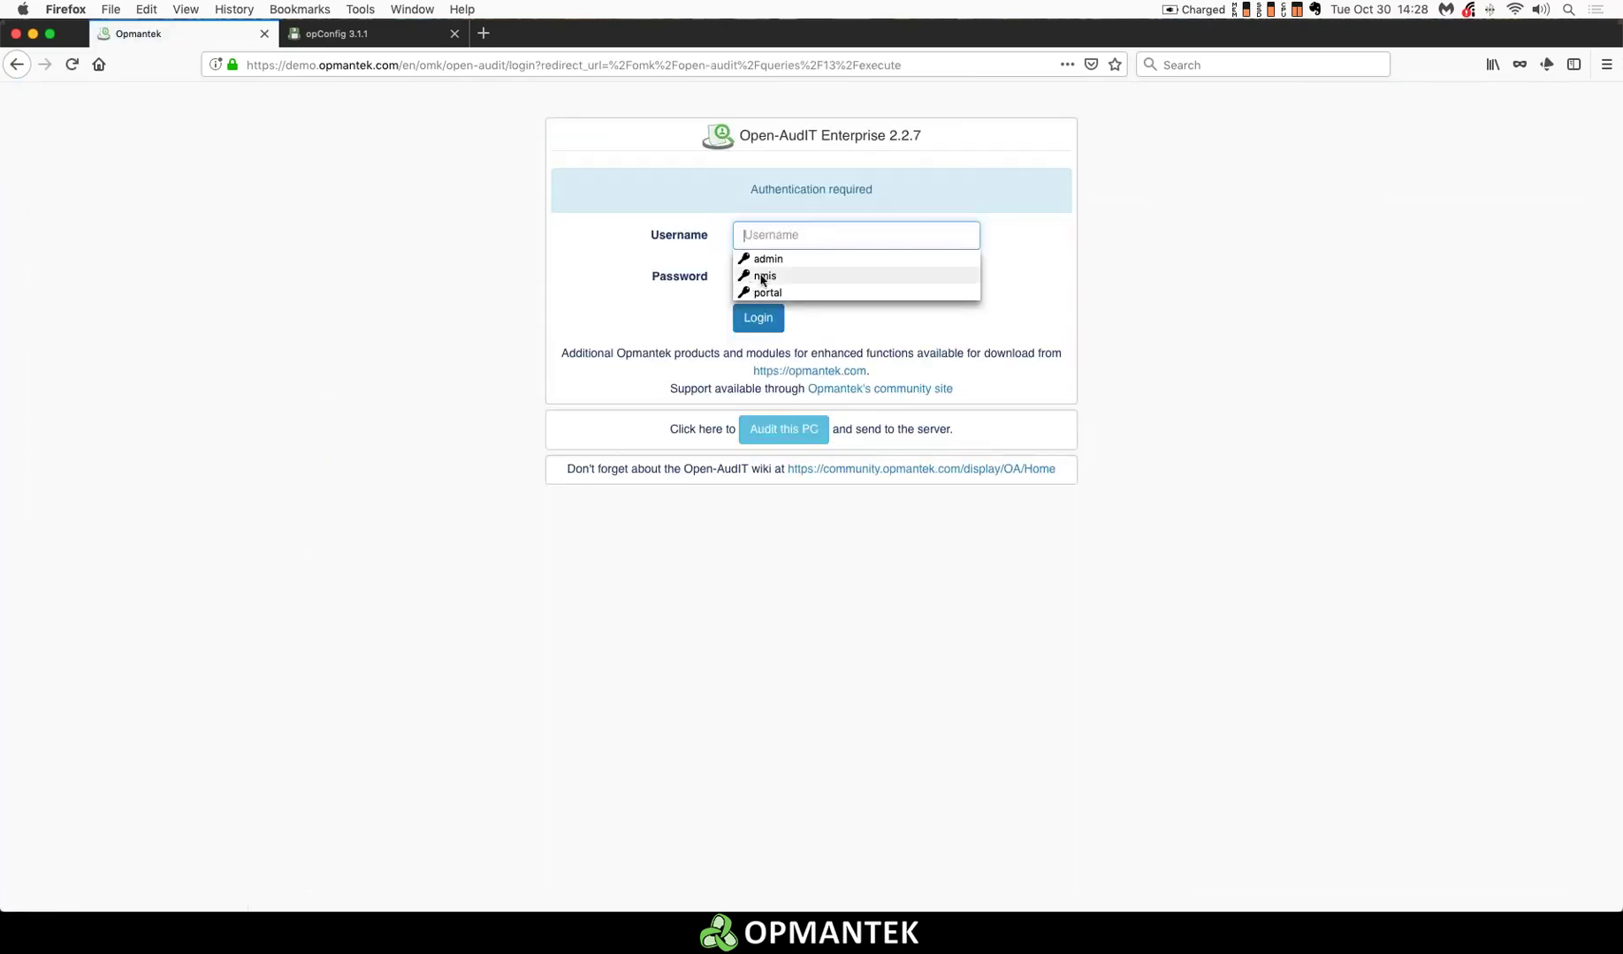
left_click(760, 281)
left_click(742, 328)
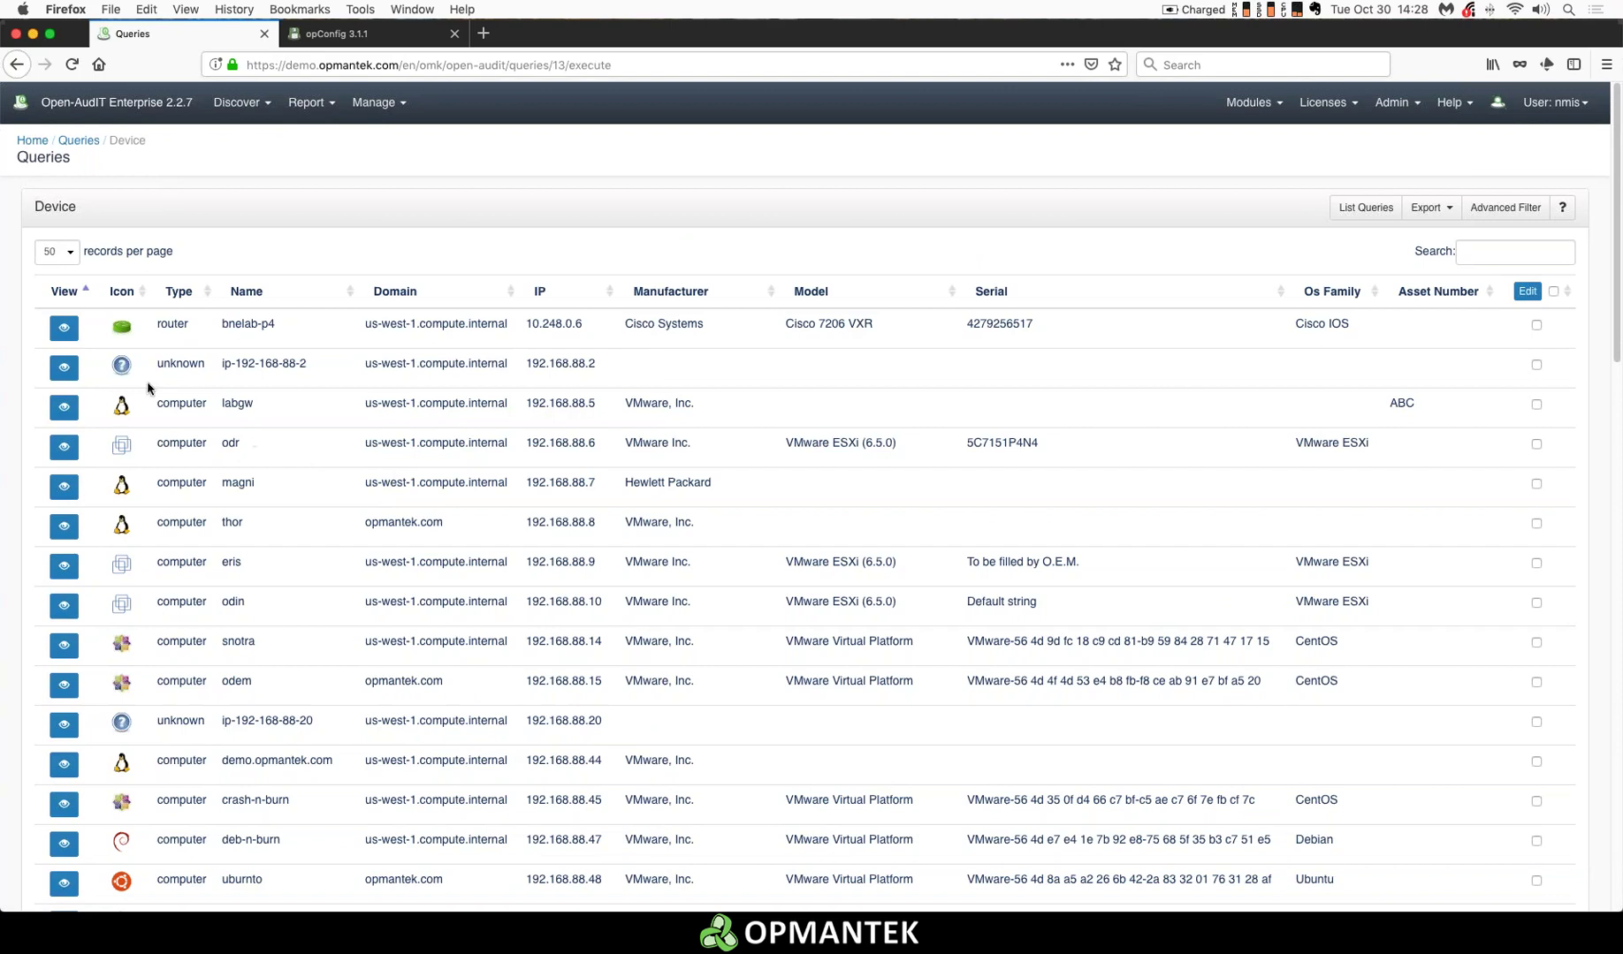
left_click_drag(112, 371, 682, 373)
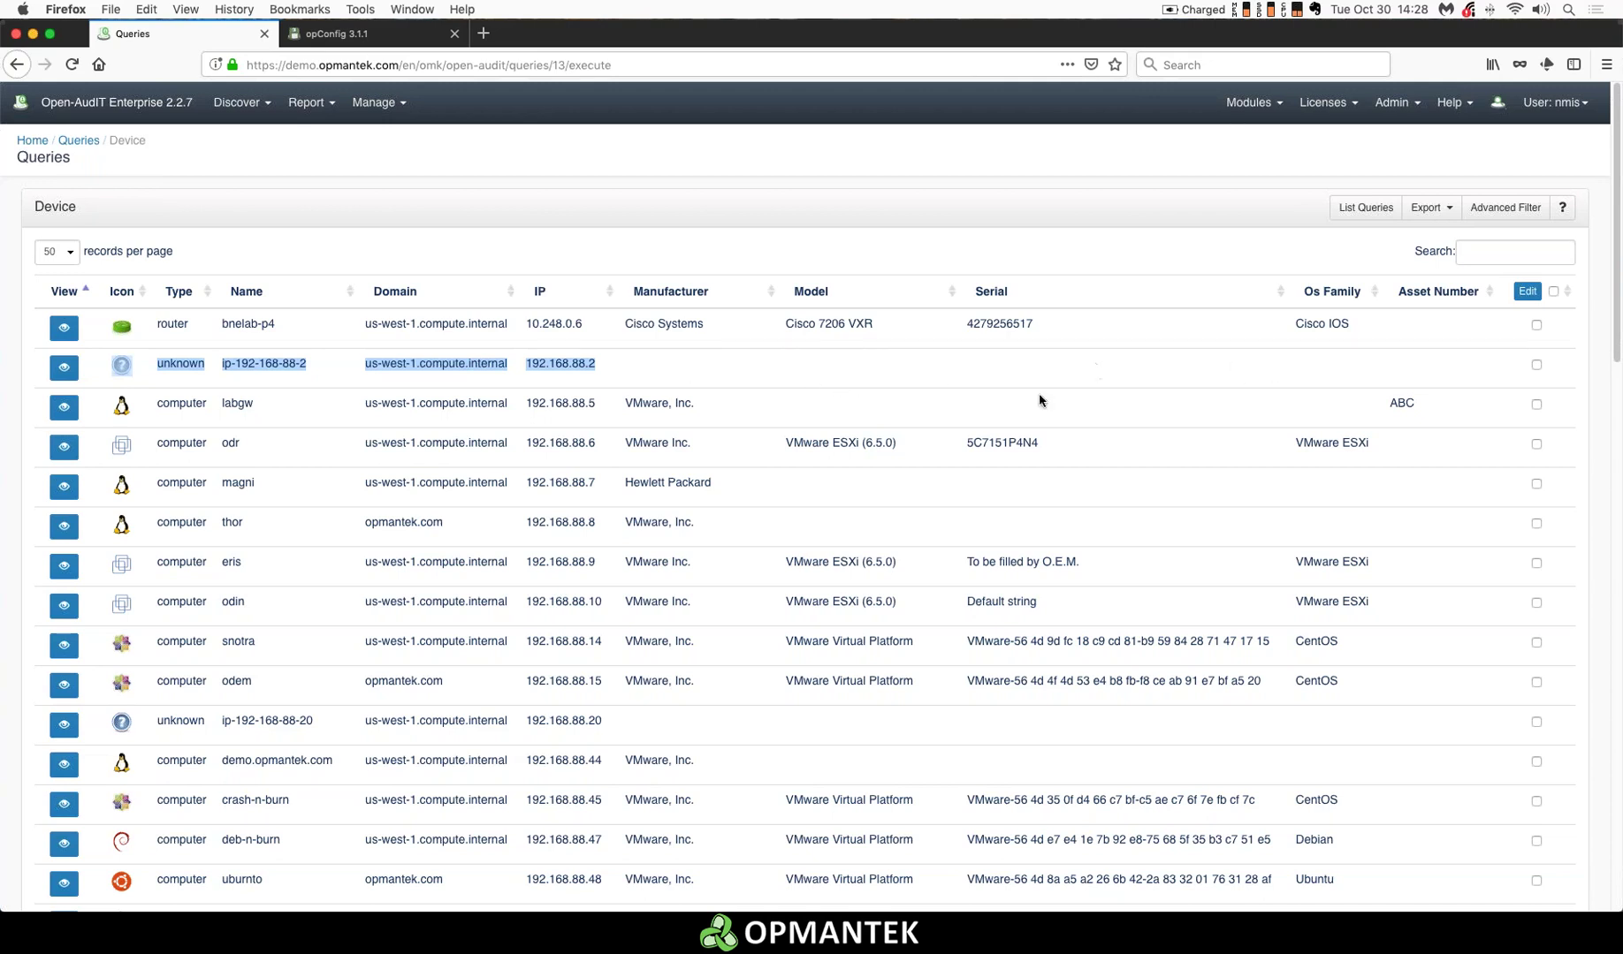
left_click(723, 375)
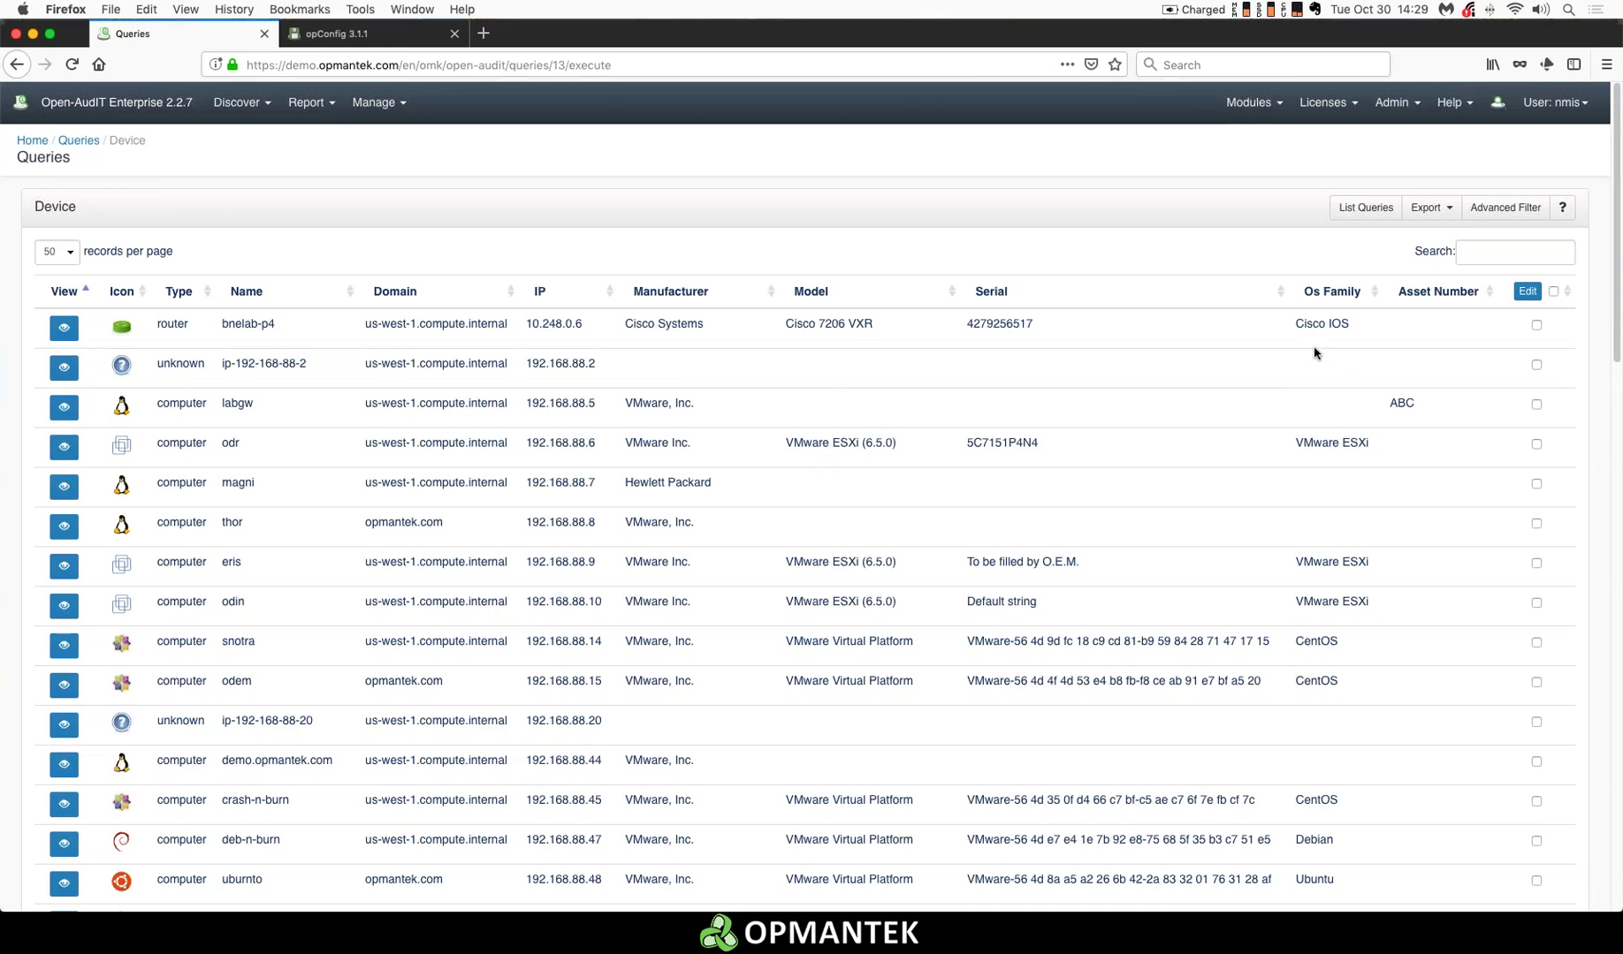
- Filter the Device report by "win" and open the record of the Windows 2008 computer hel
left_click(1485, 251)
type("win")
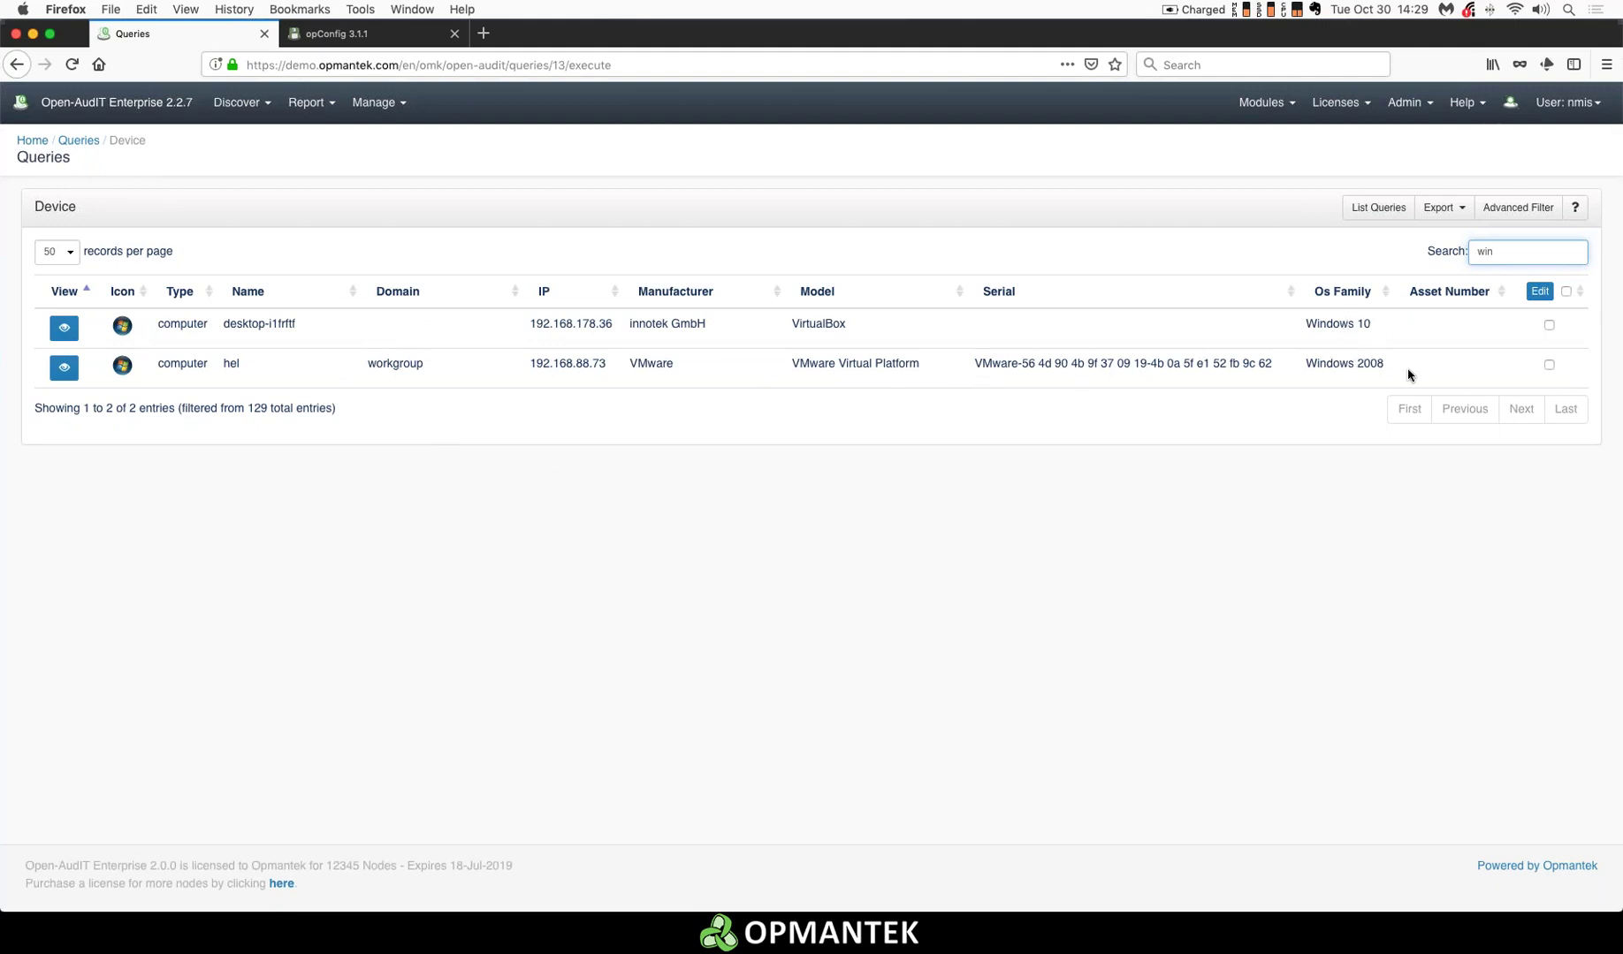
left_click(65, 369)
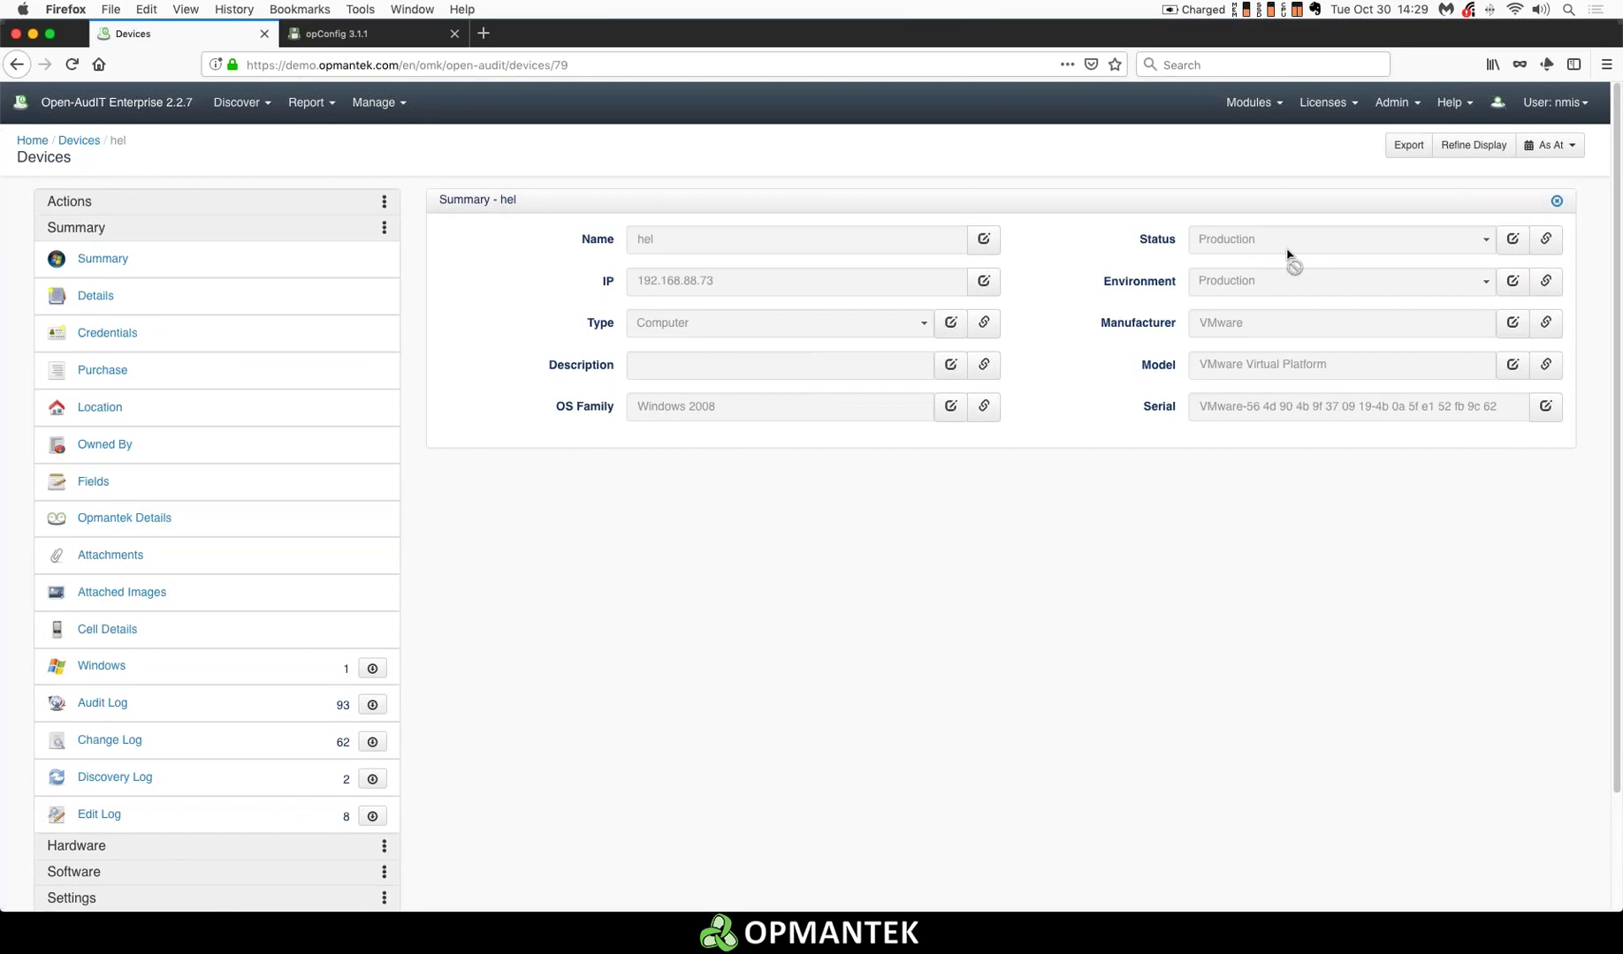
- Review the Details section of the device hel, including its OS, uptime and last-seen fields, and close that section
left_click(97, 296)
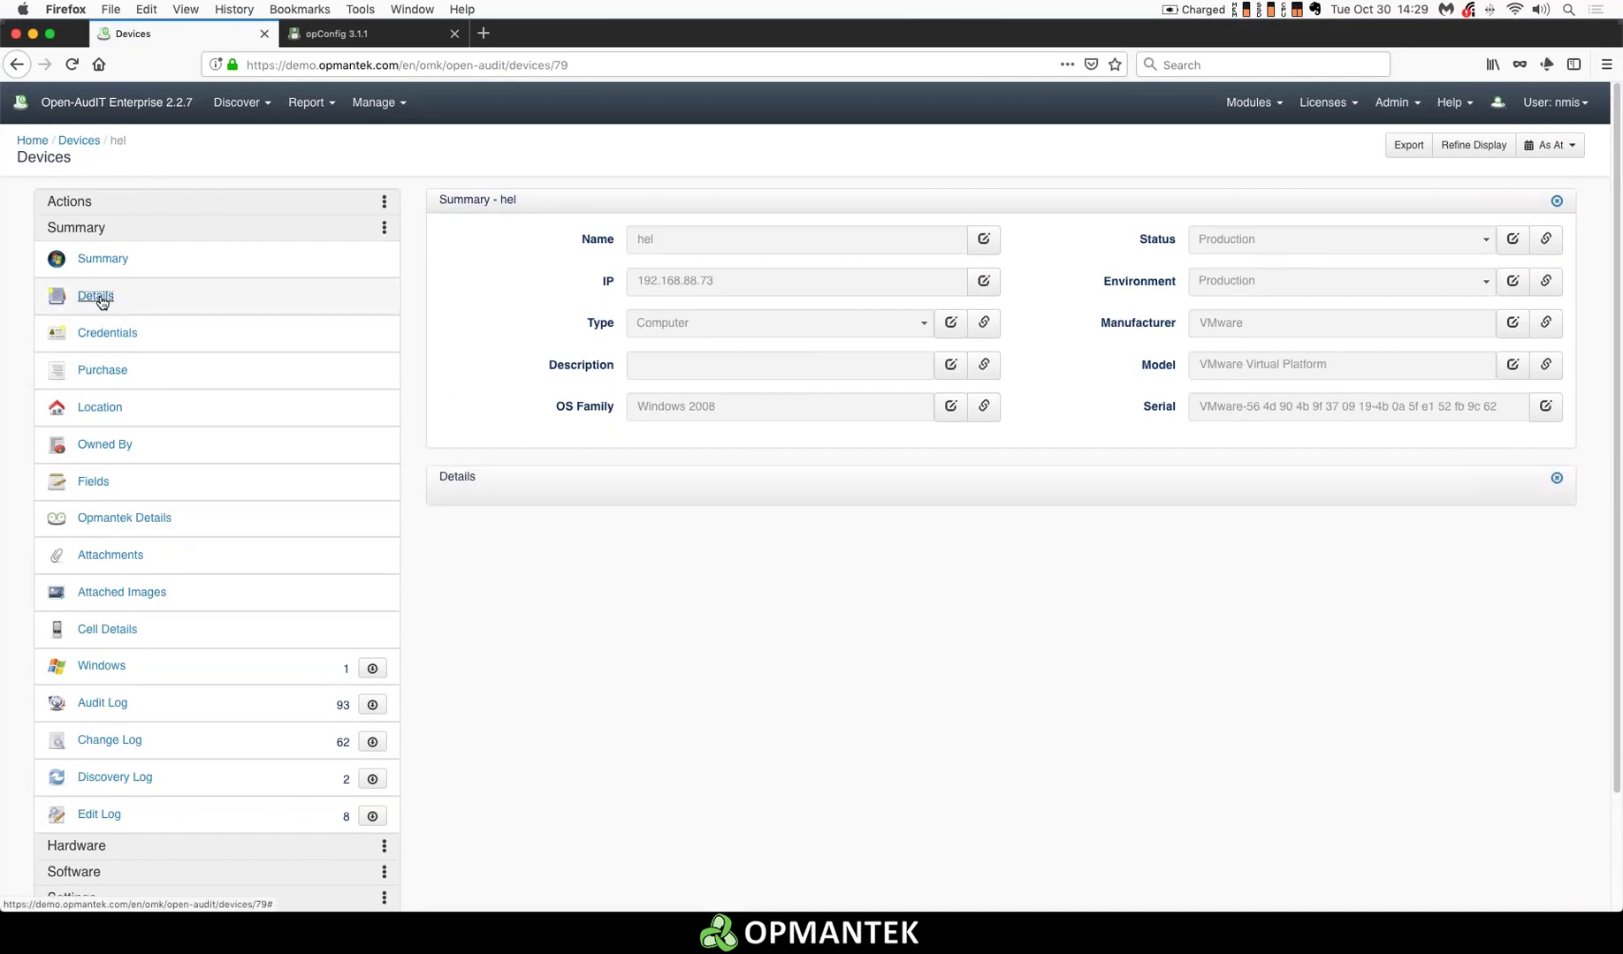
scroll(465, 542, "down", 5)
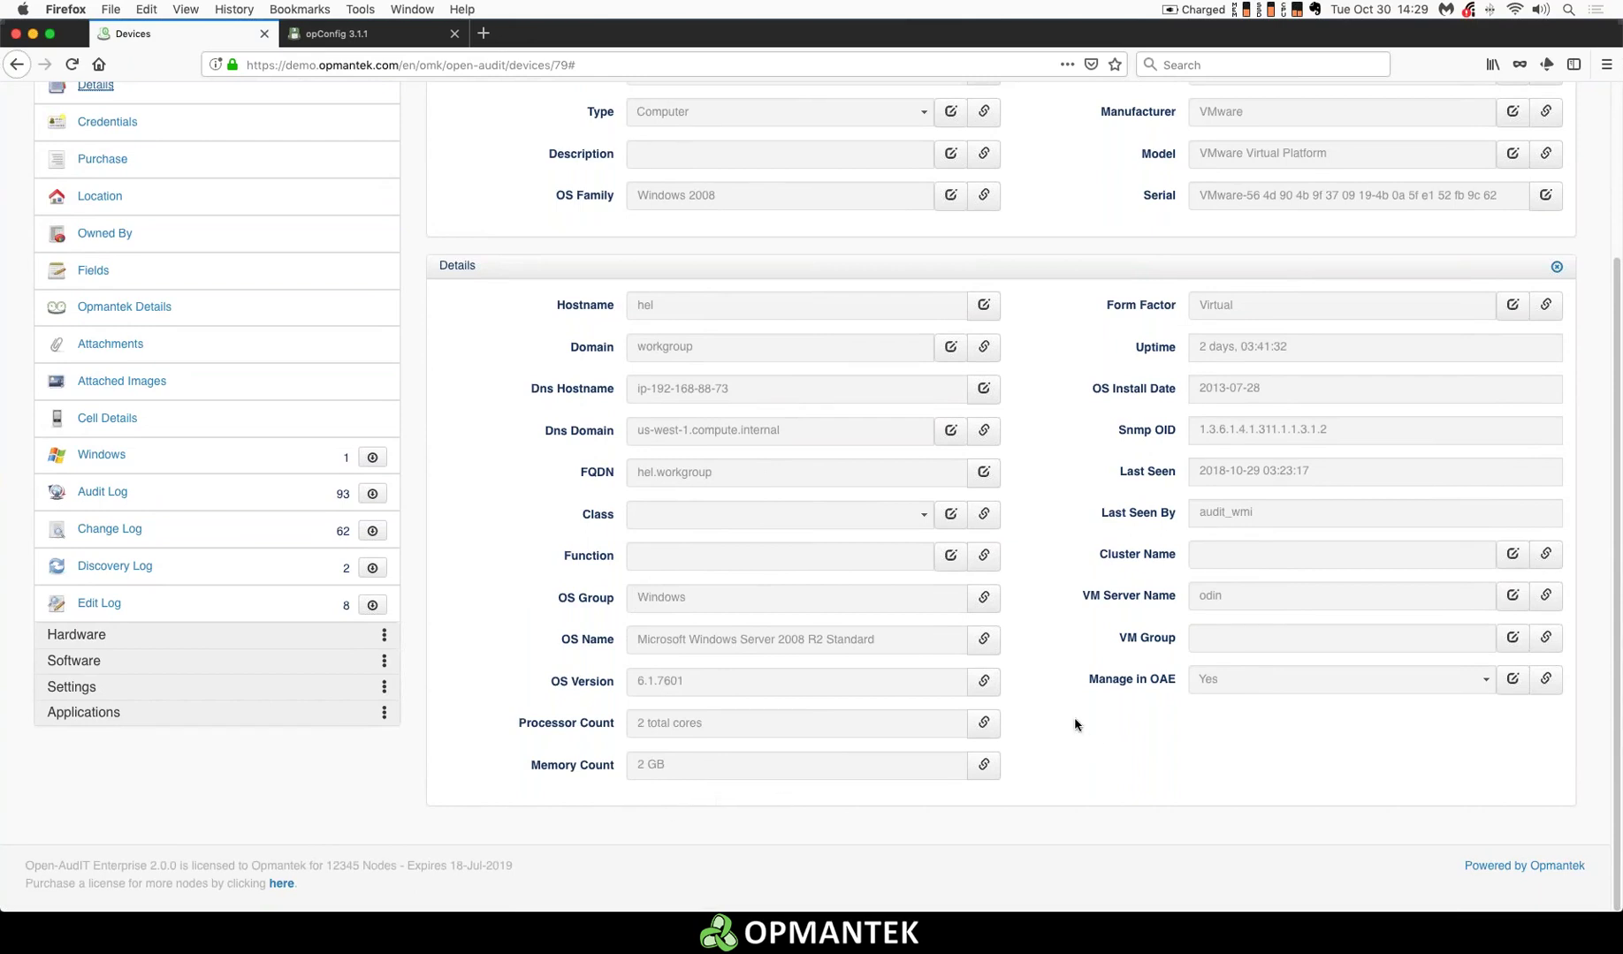
left_click(1556, 266)
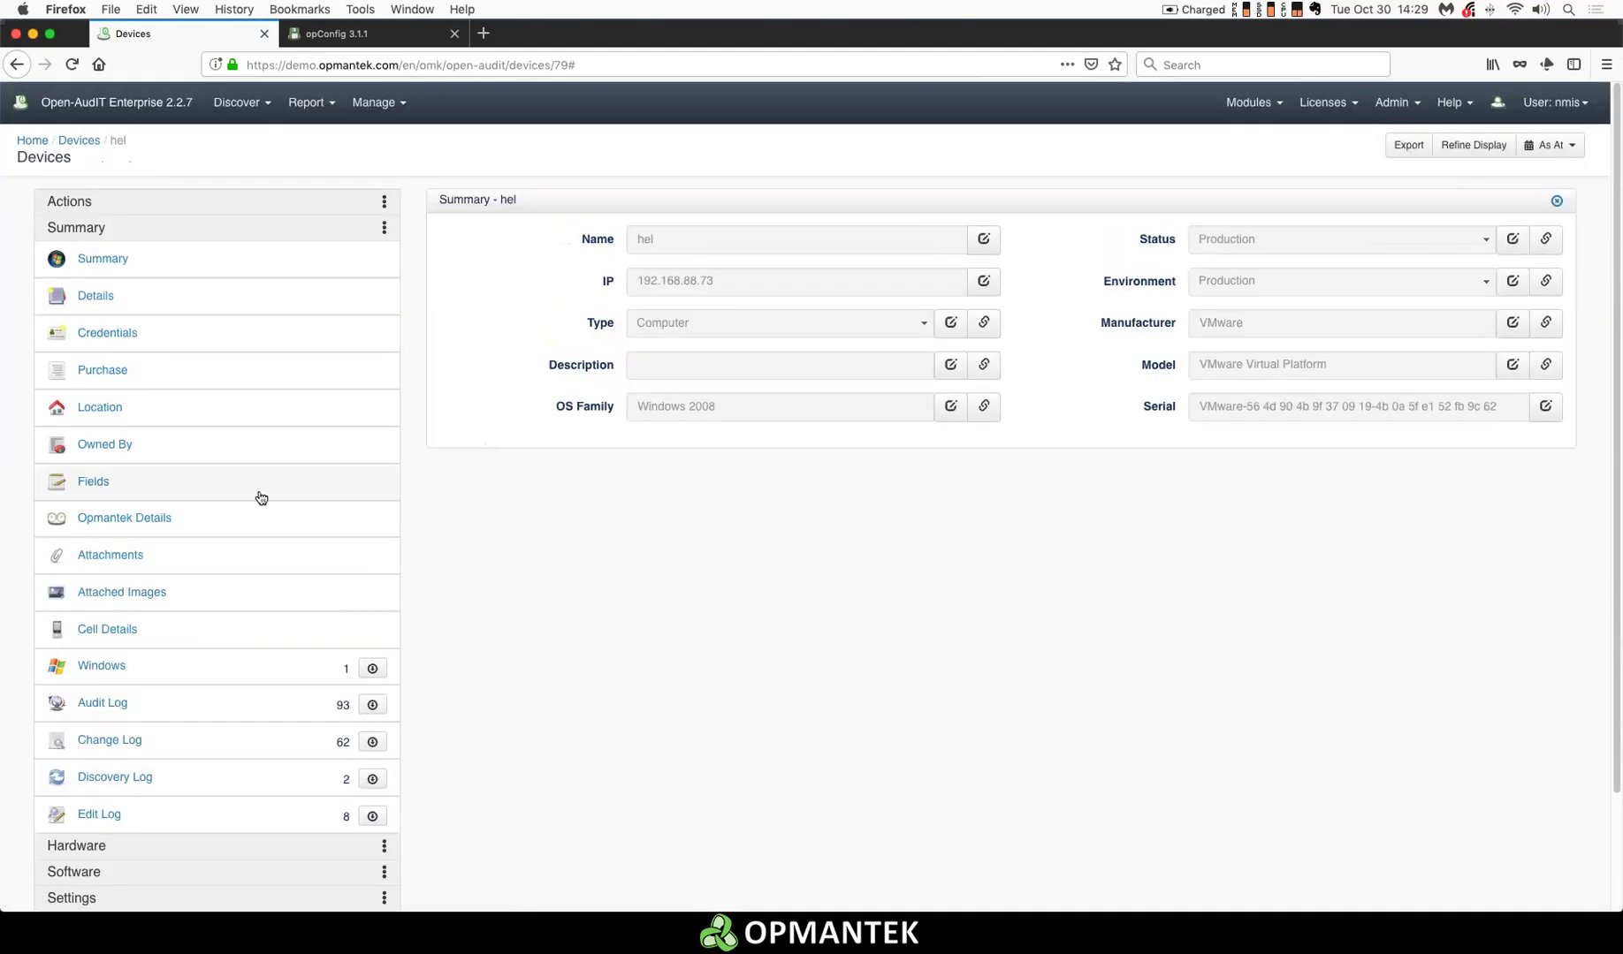
- Examine the hardware sections of the device hel: processor, memory, BIOS, disk, optical and video, closing each one after viewing
scroll(155, 618, "down", 2)
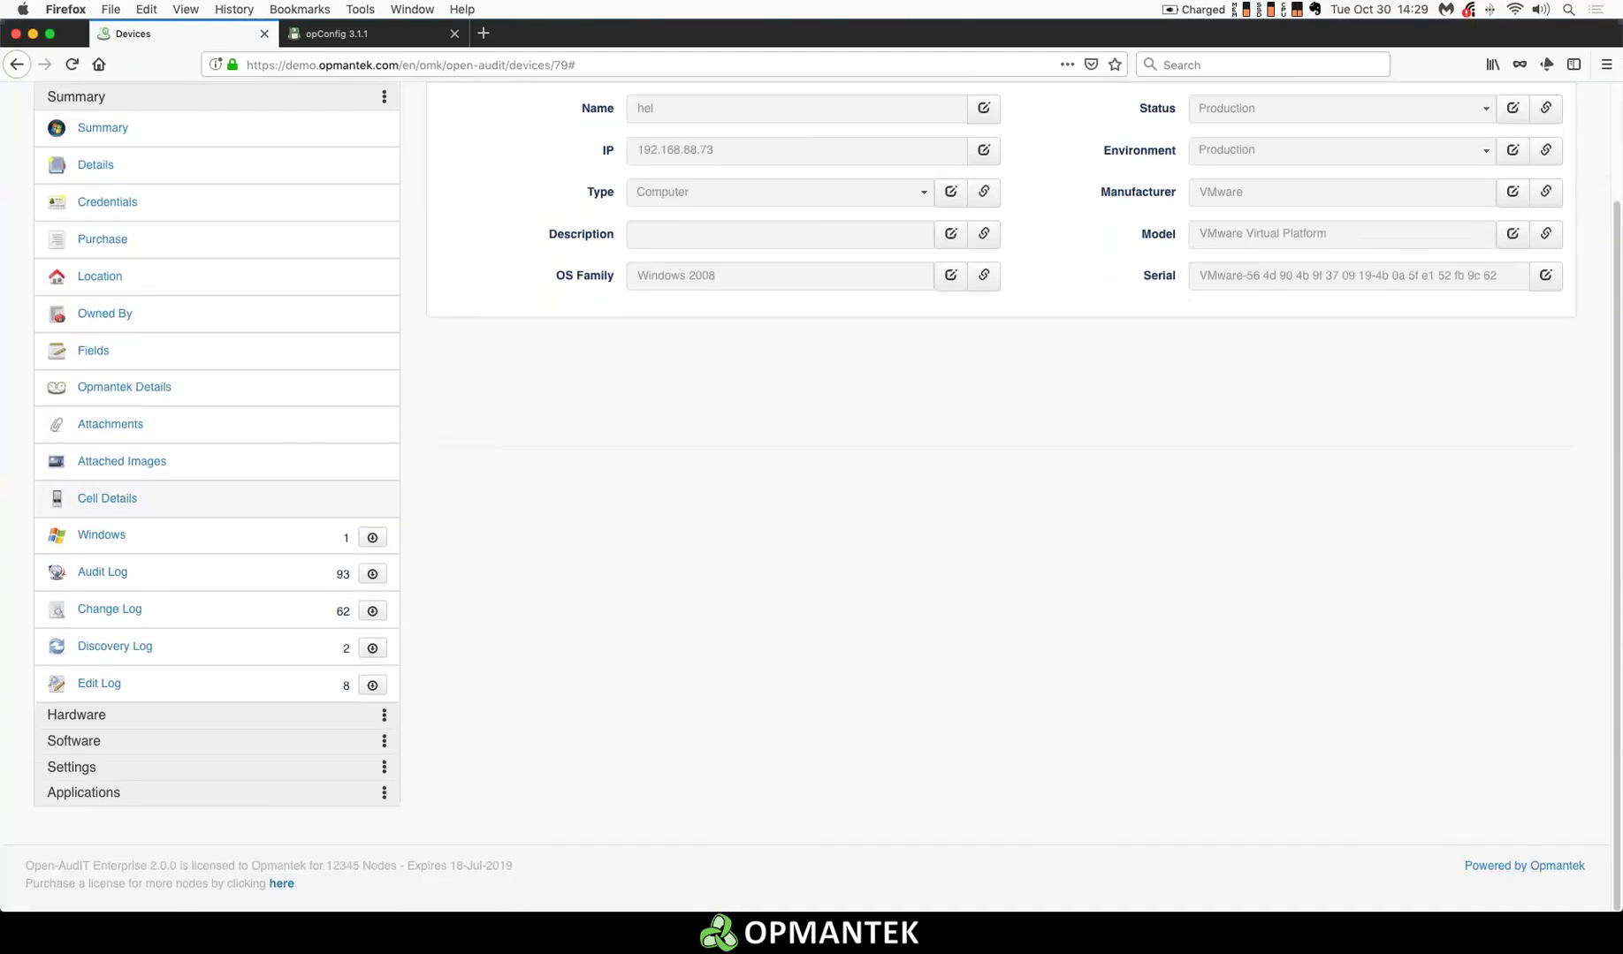
left_click(76, 714)
left_click(101, 288)
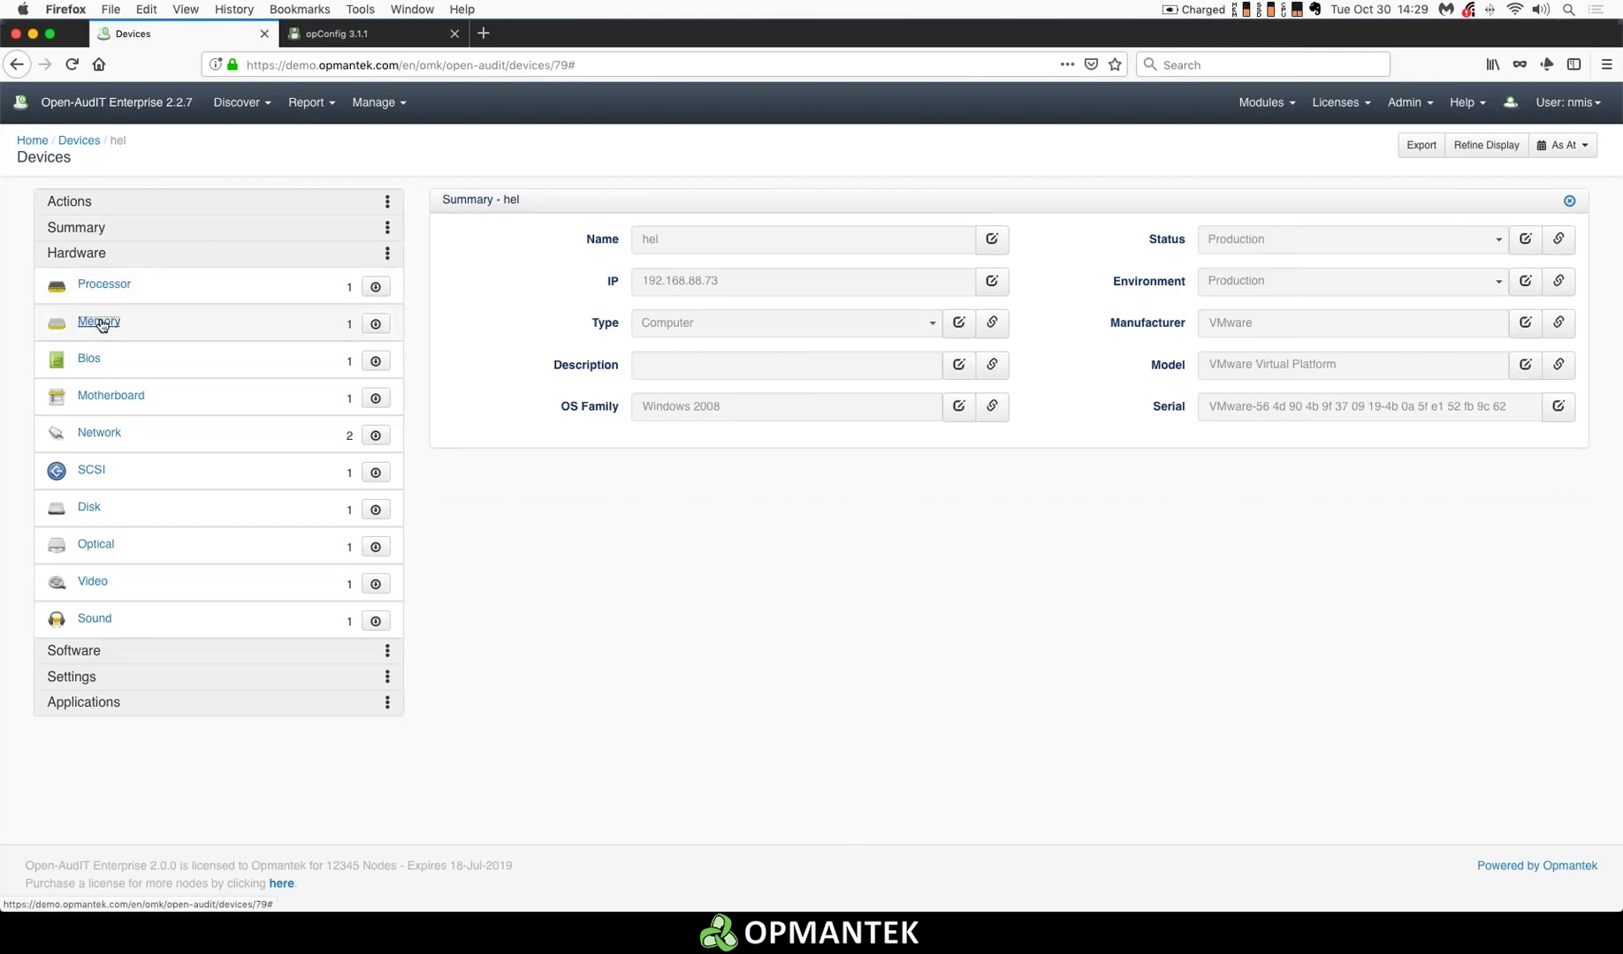
left_click(100, 322)
left_click(89, 360)
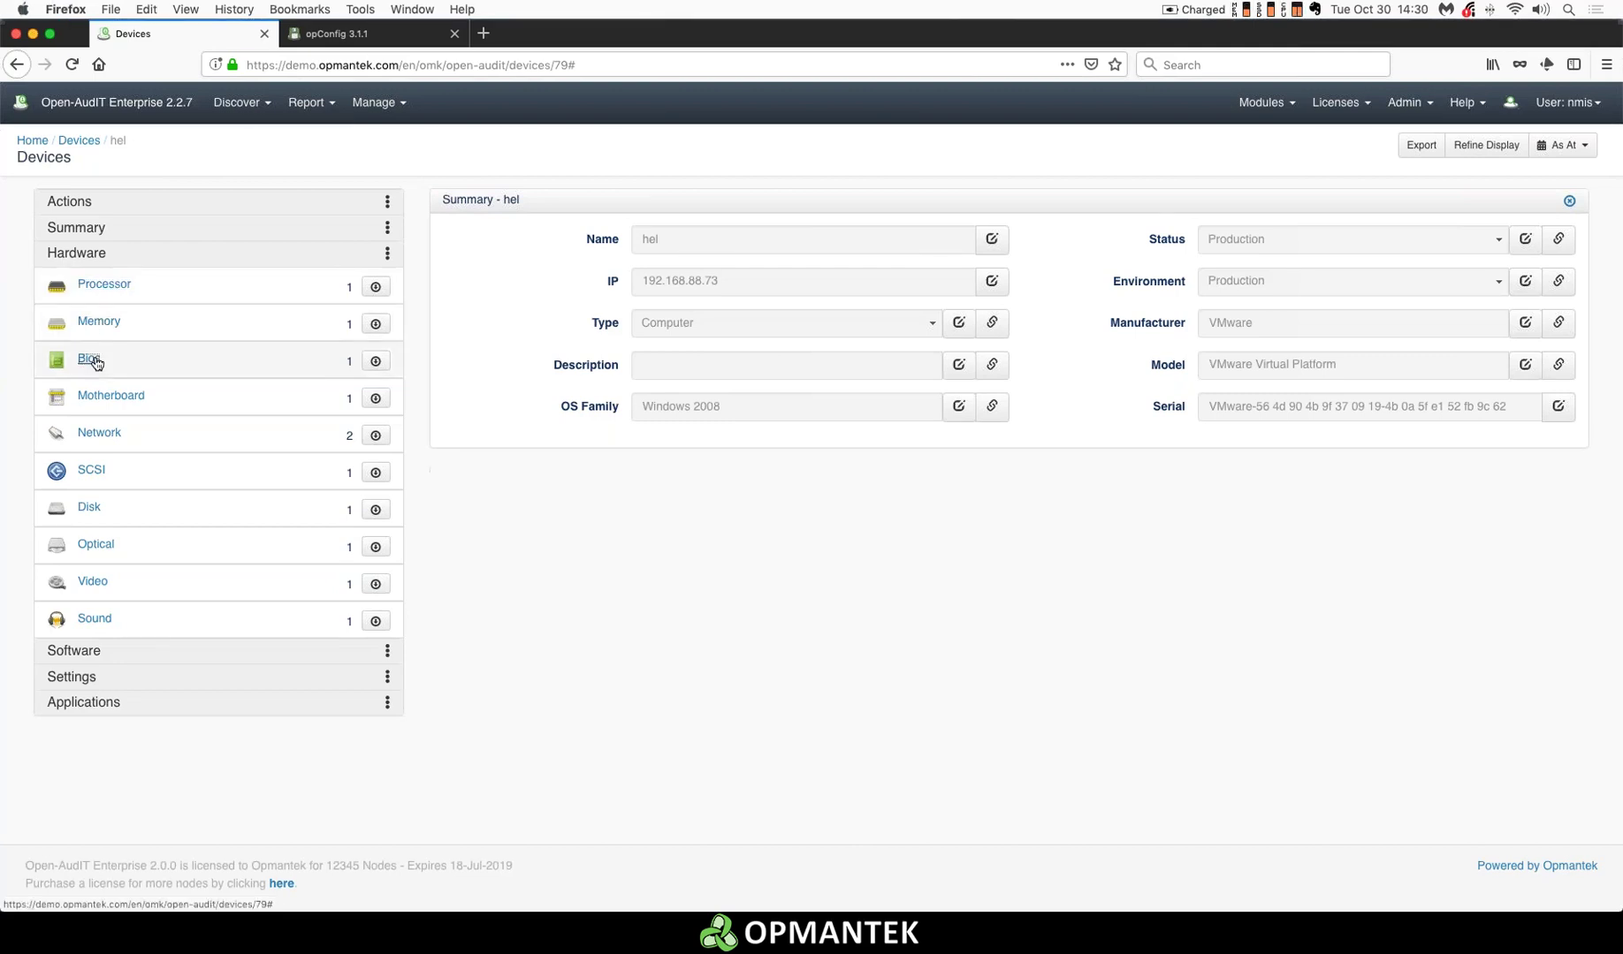
left_click(92, 360)
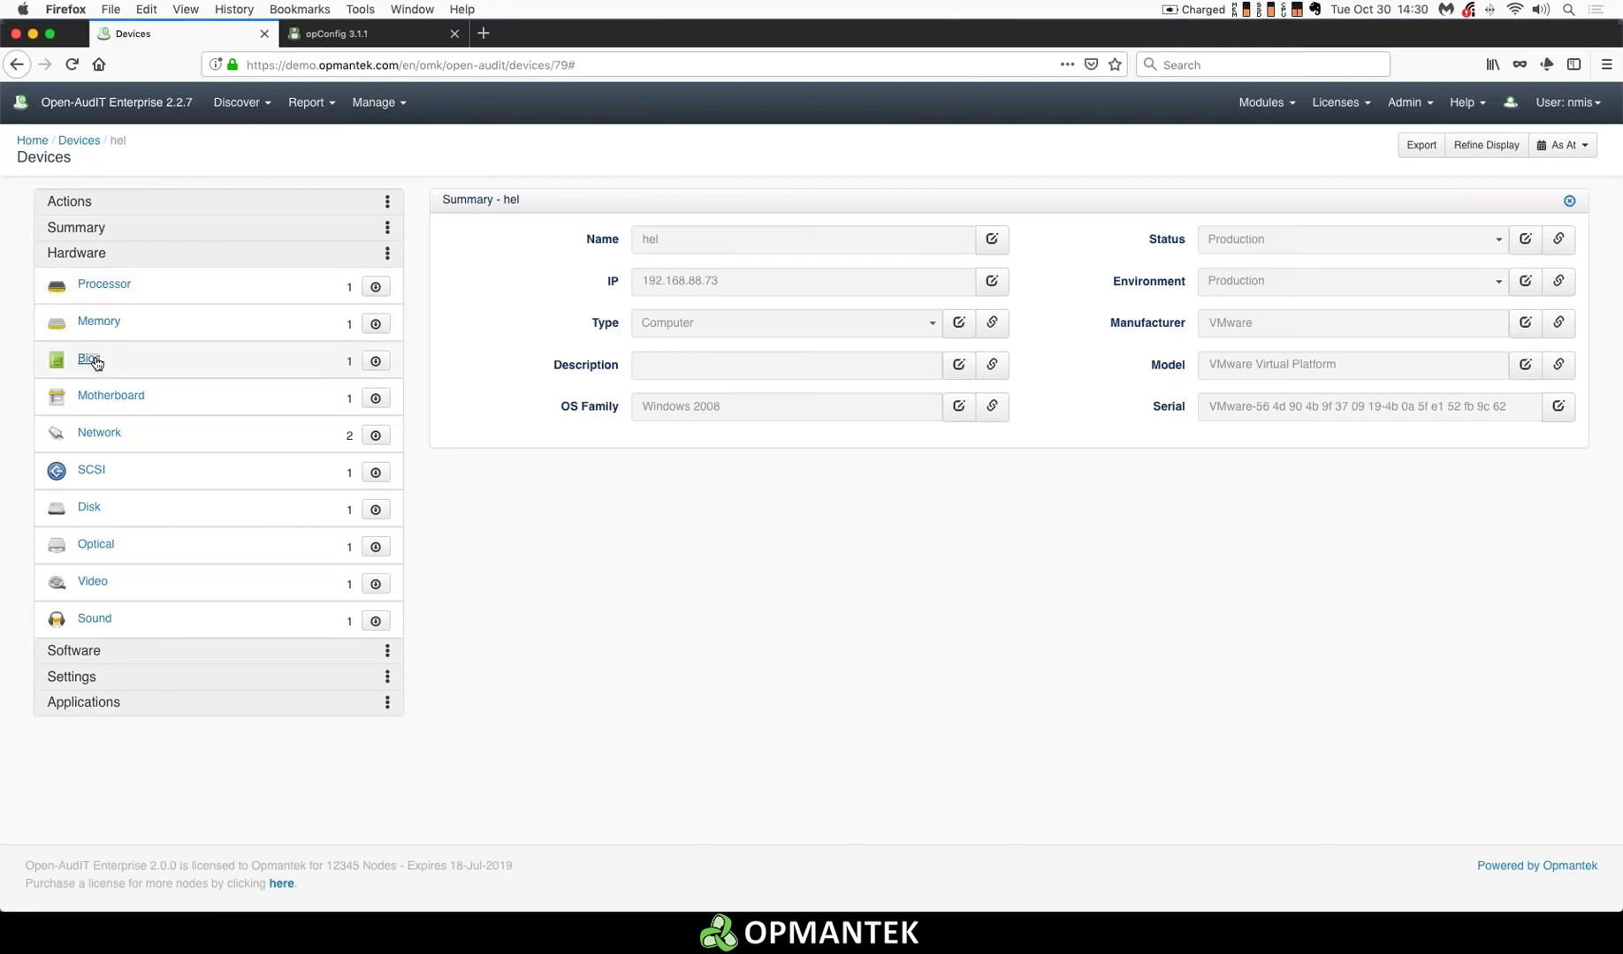
left_click(93, 509)
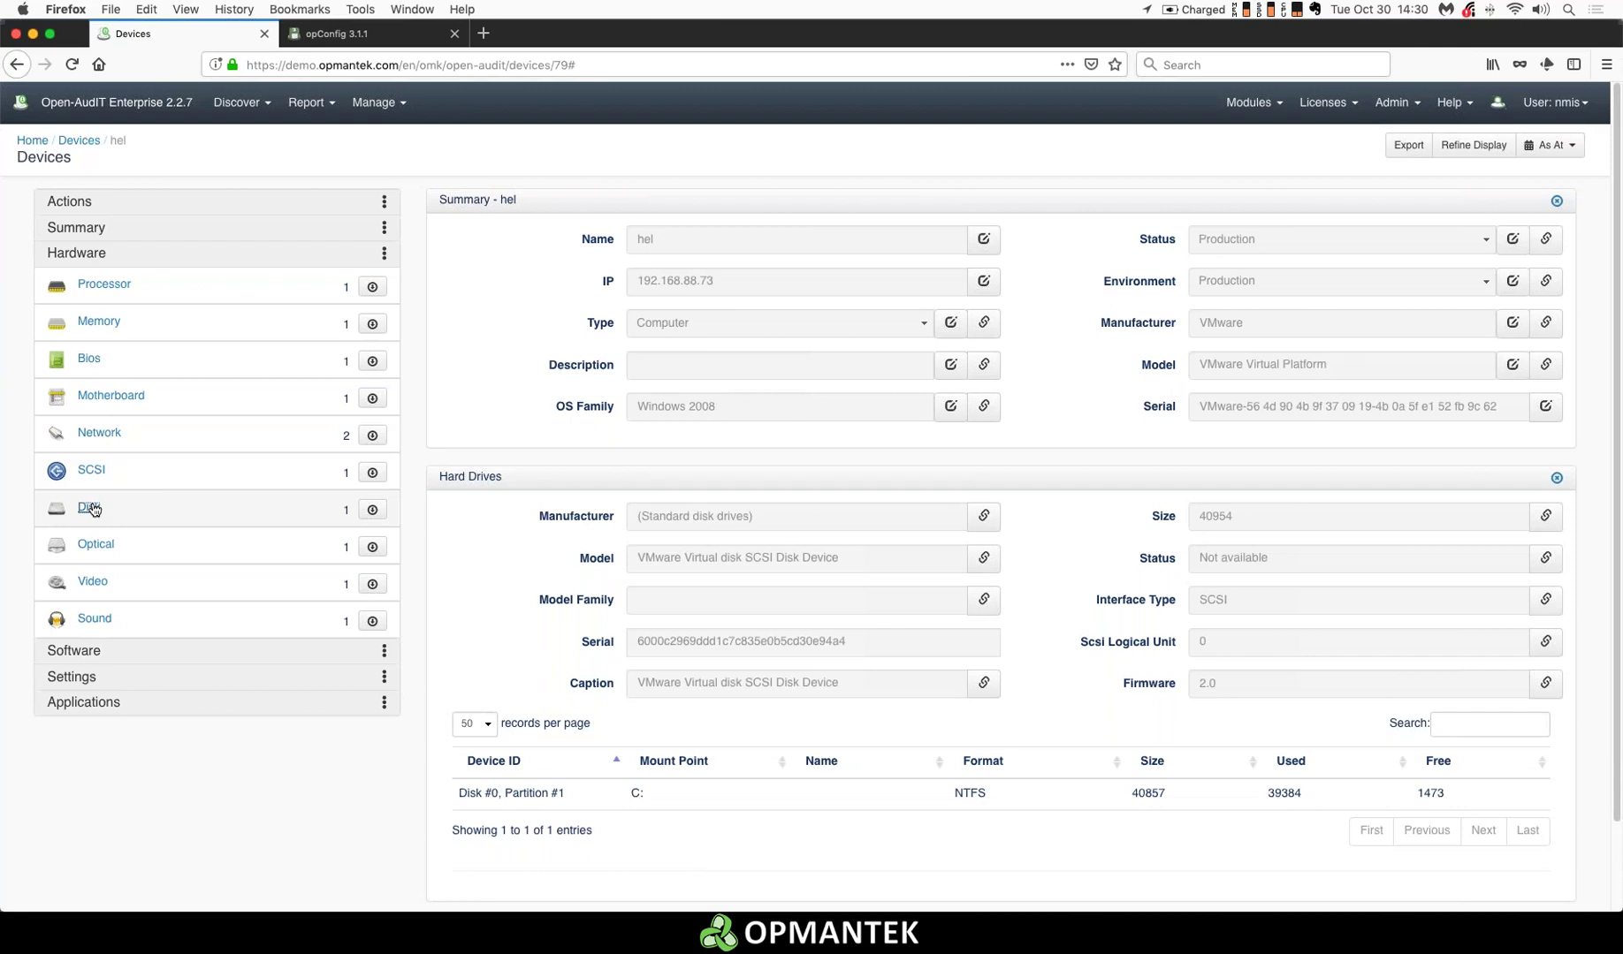
left_click(93, 510)
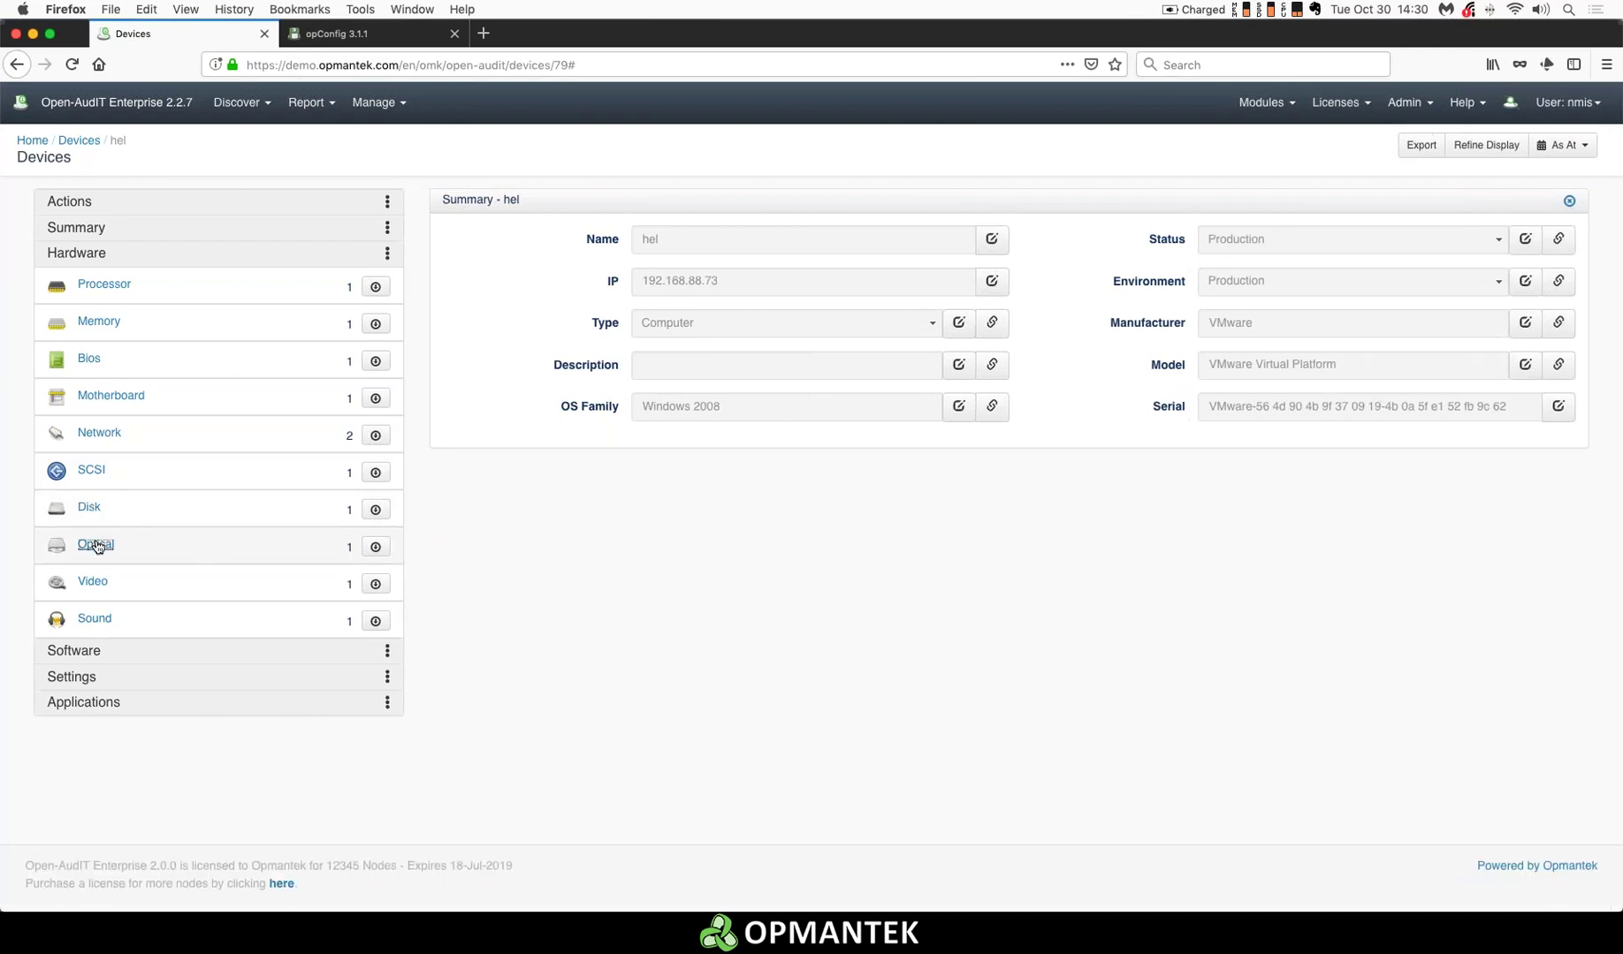
left_click(97, 545)
left_click(95, 585)
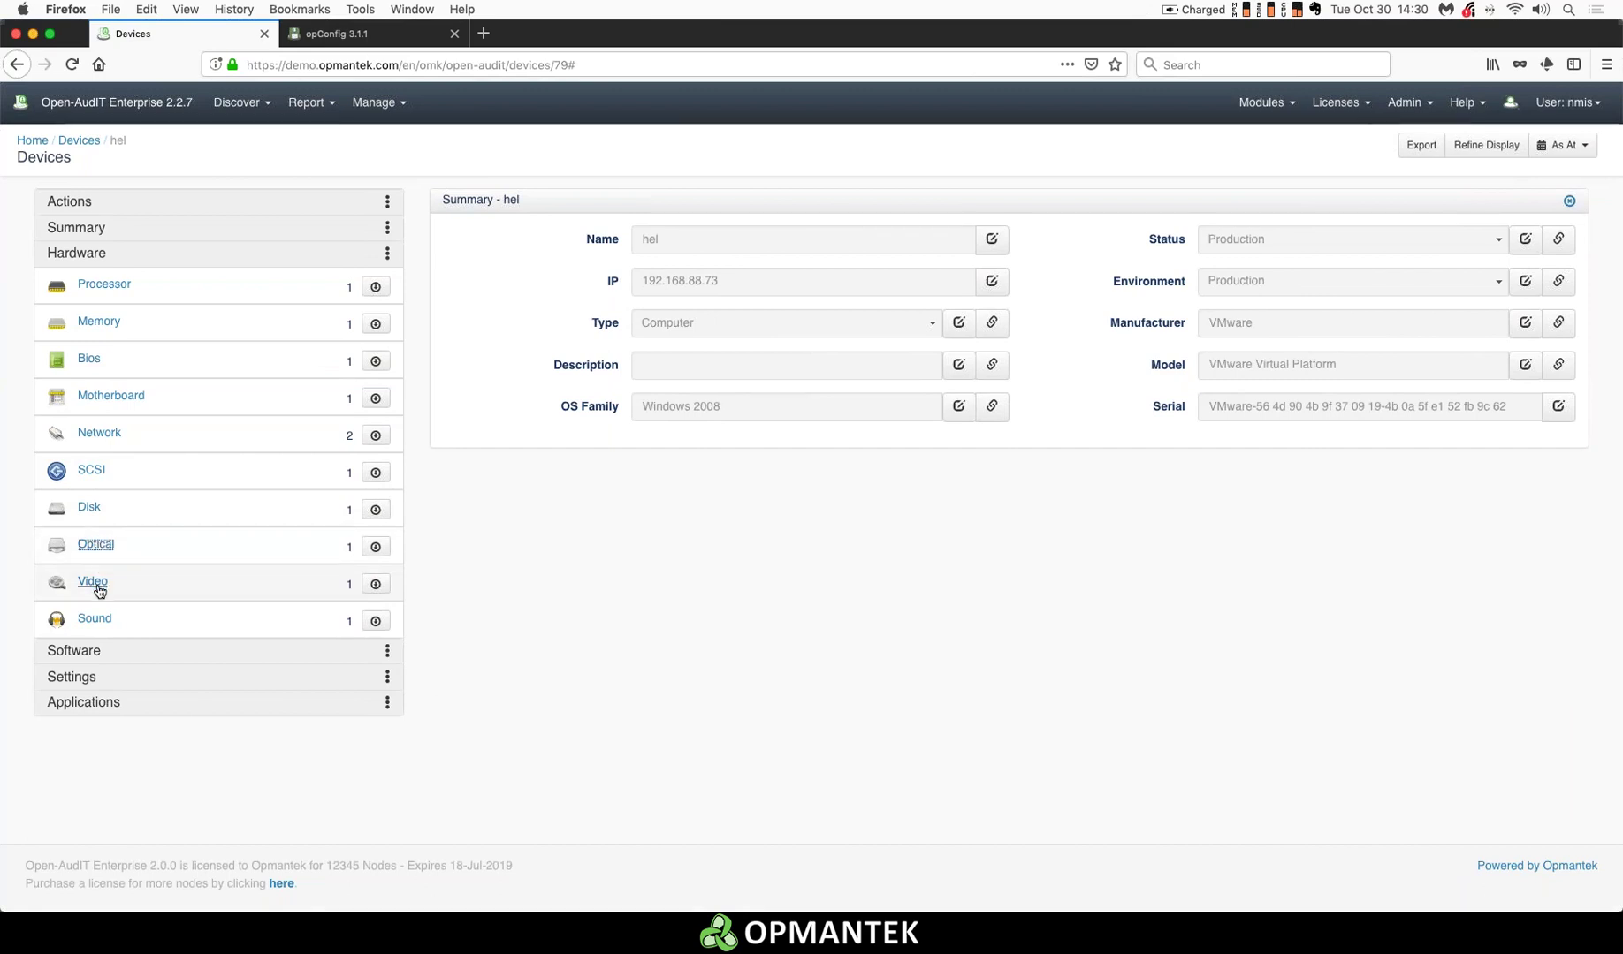
left_click(98, 585)
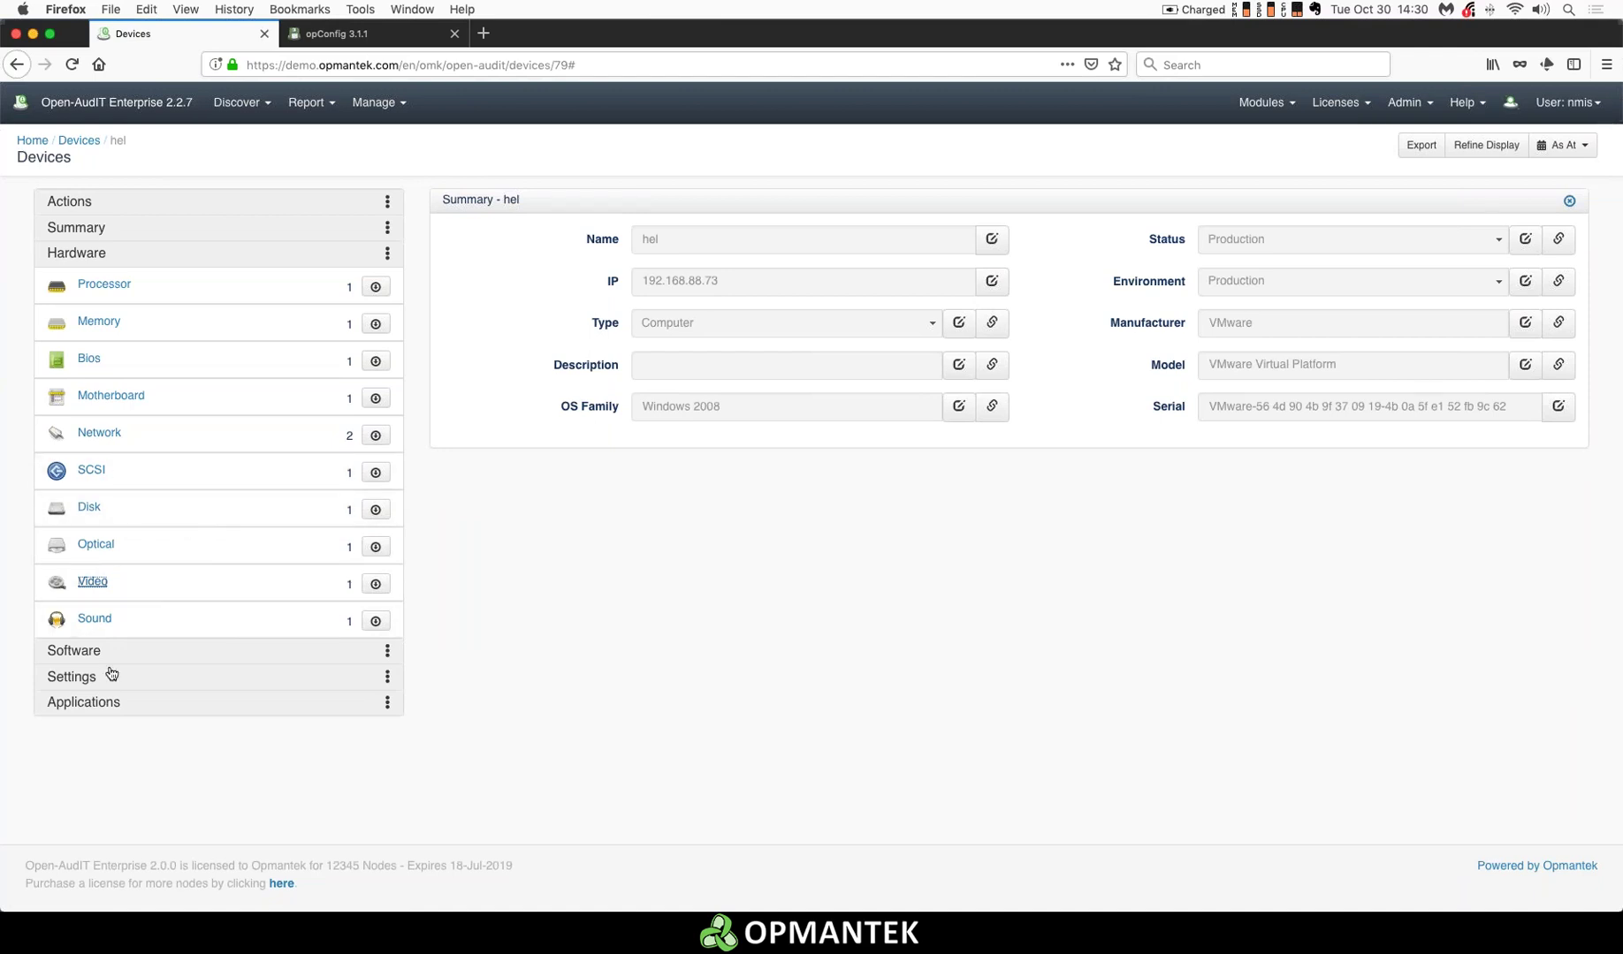
- Show the list of installed software for the device hel
left_click(79, 651)
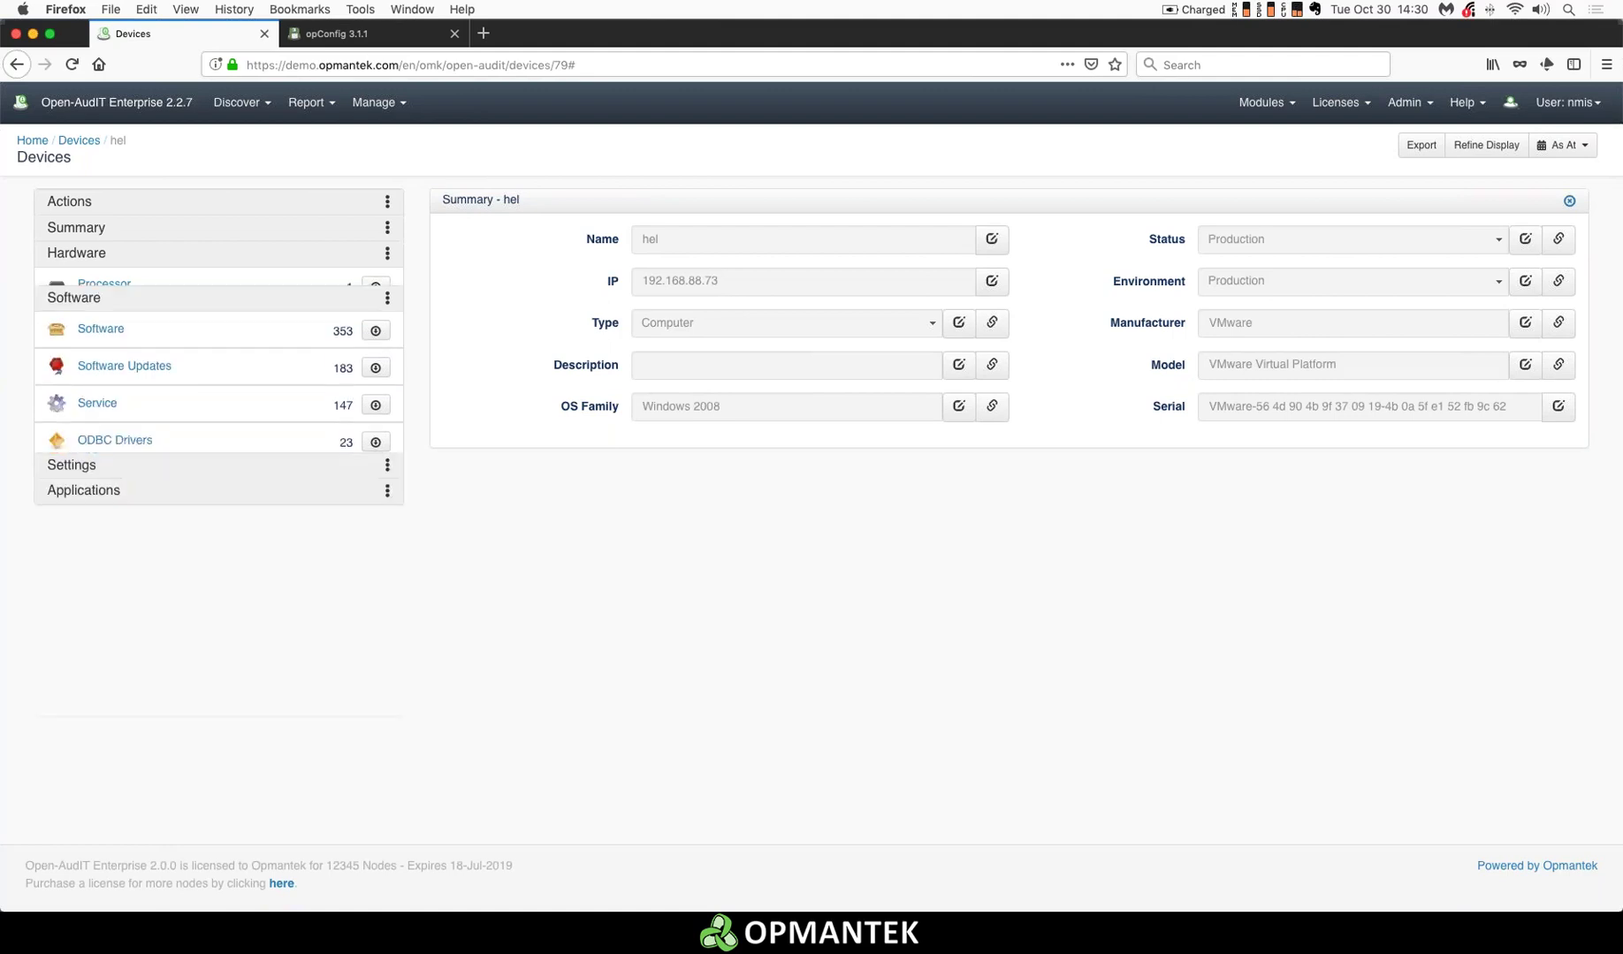
left_click(93, 312)
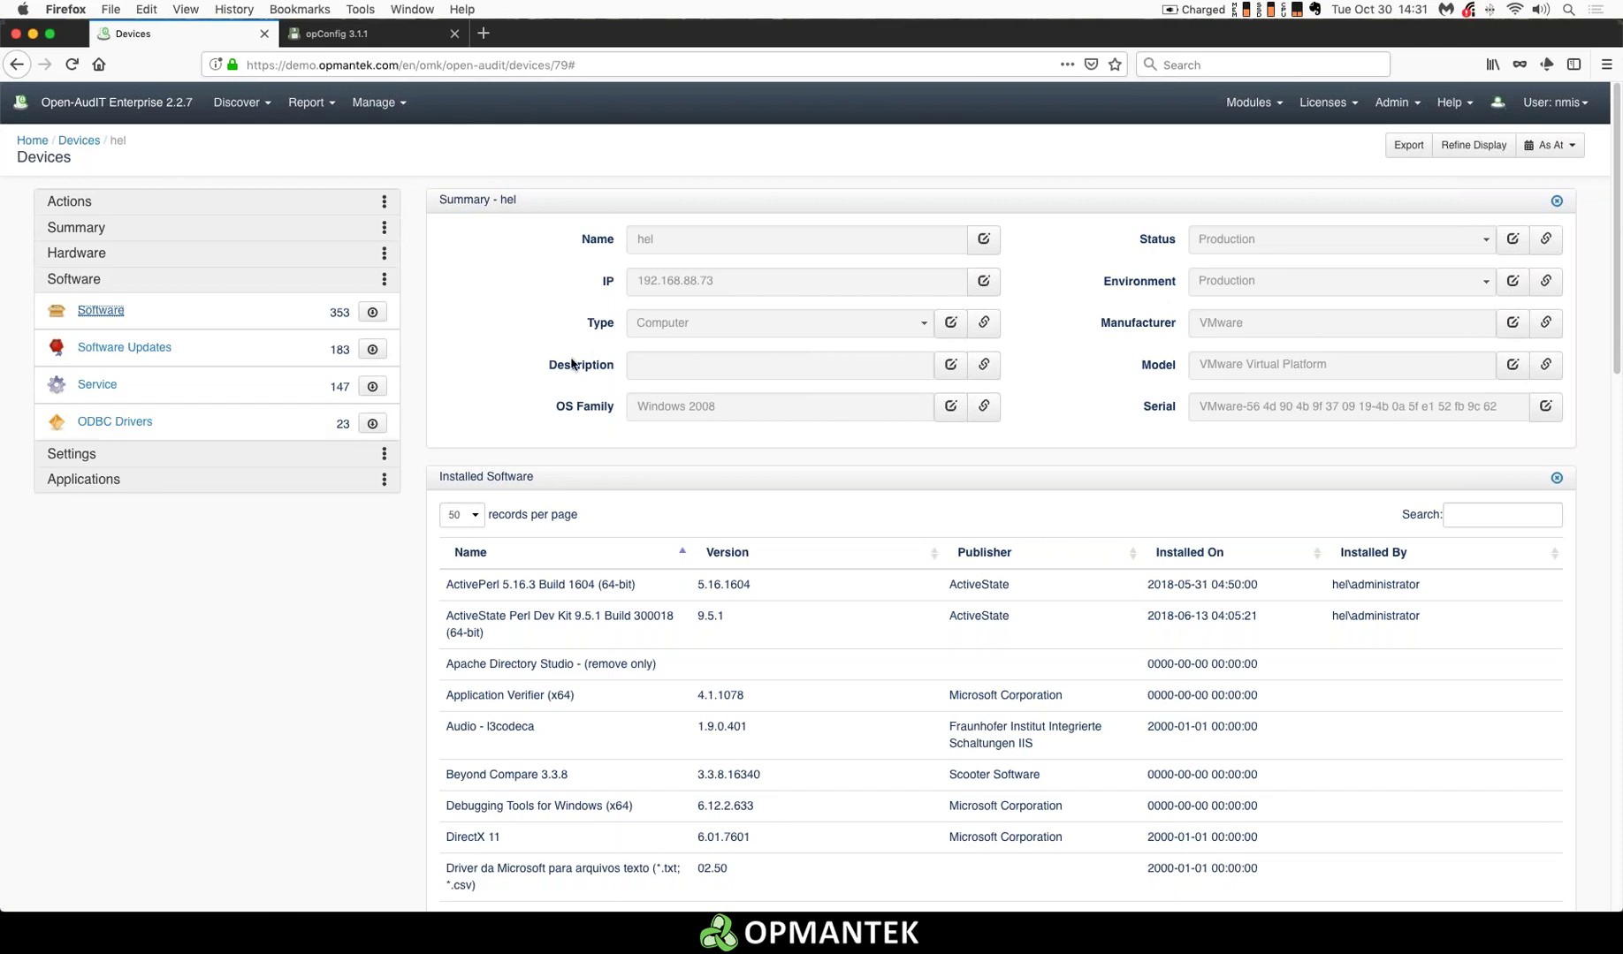
- Run the Elevated user report to review accounts with administrative rights across the devices
left_click(303, 112)
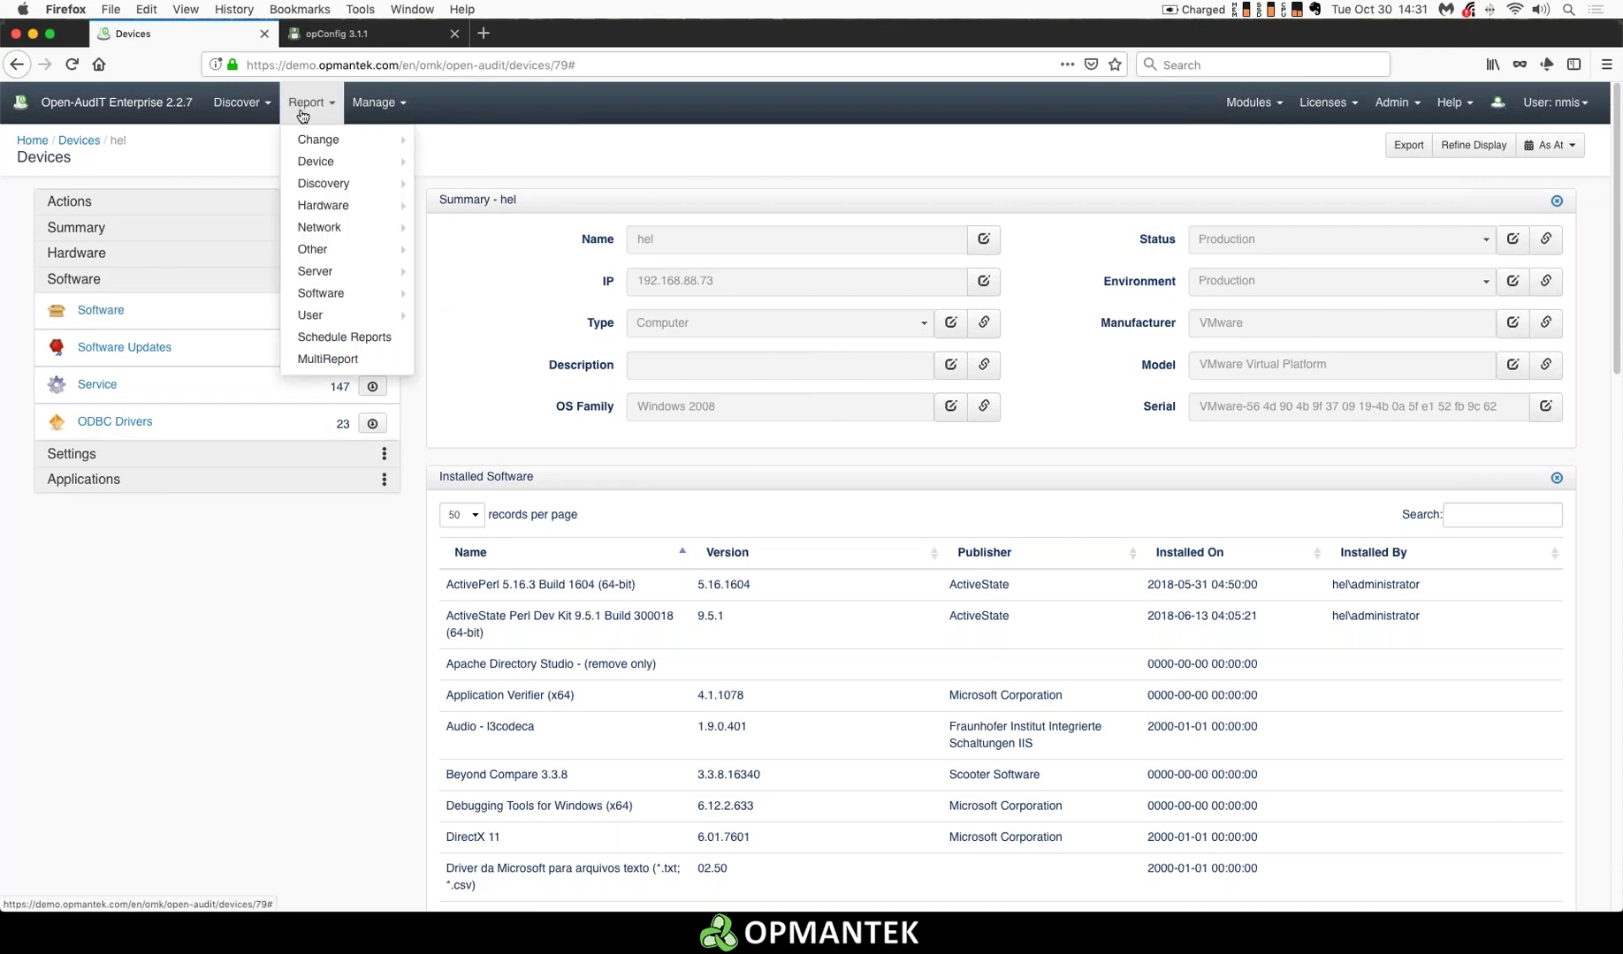
mouse_move(349, 319)
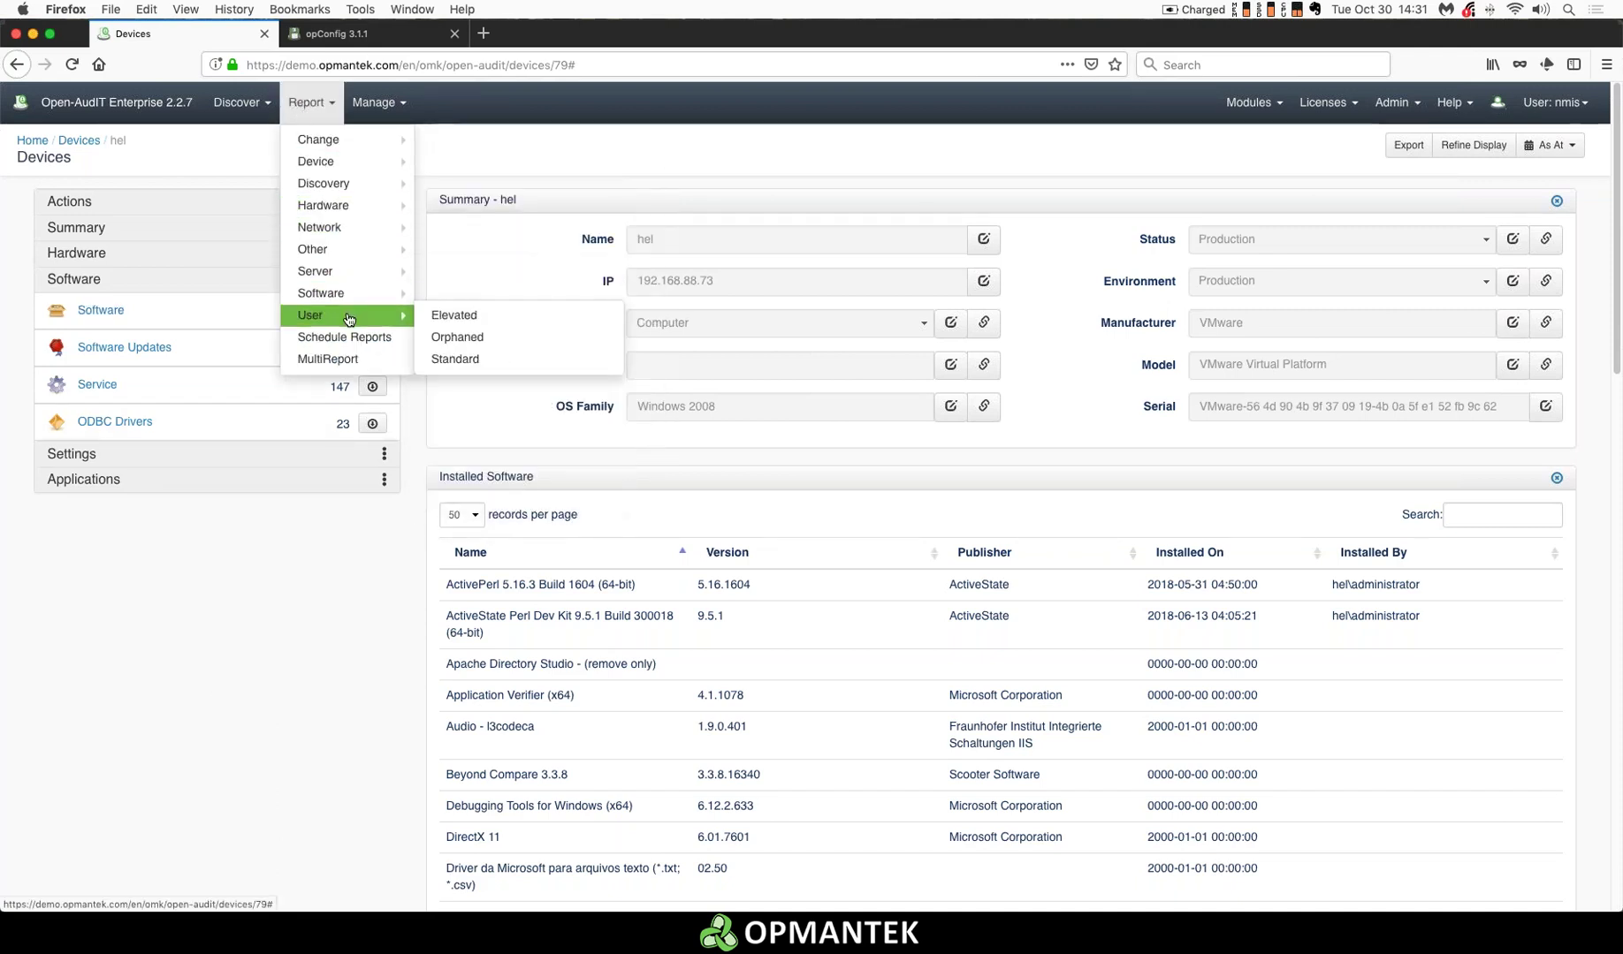
left_click(447, 317)
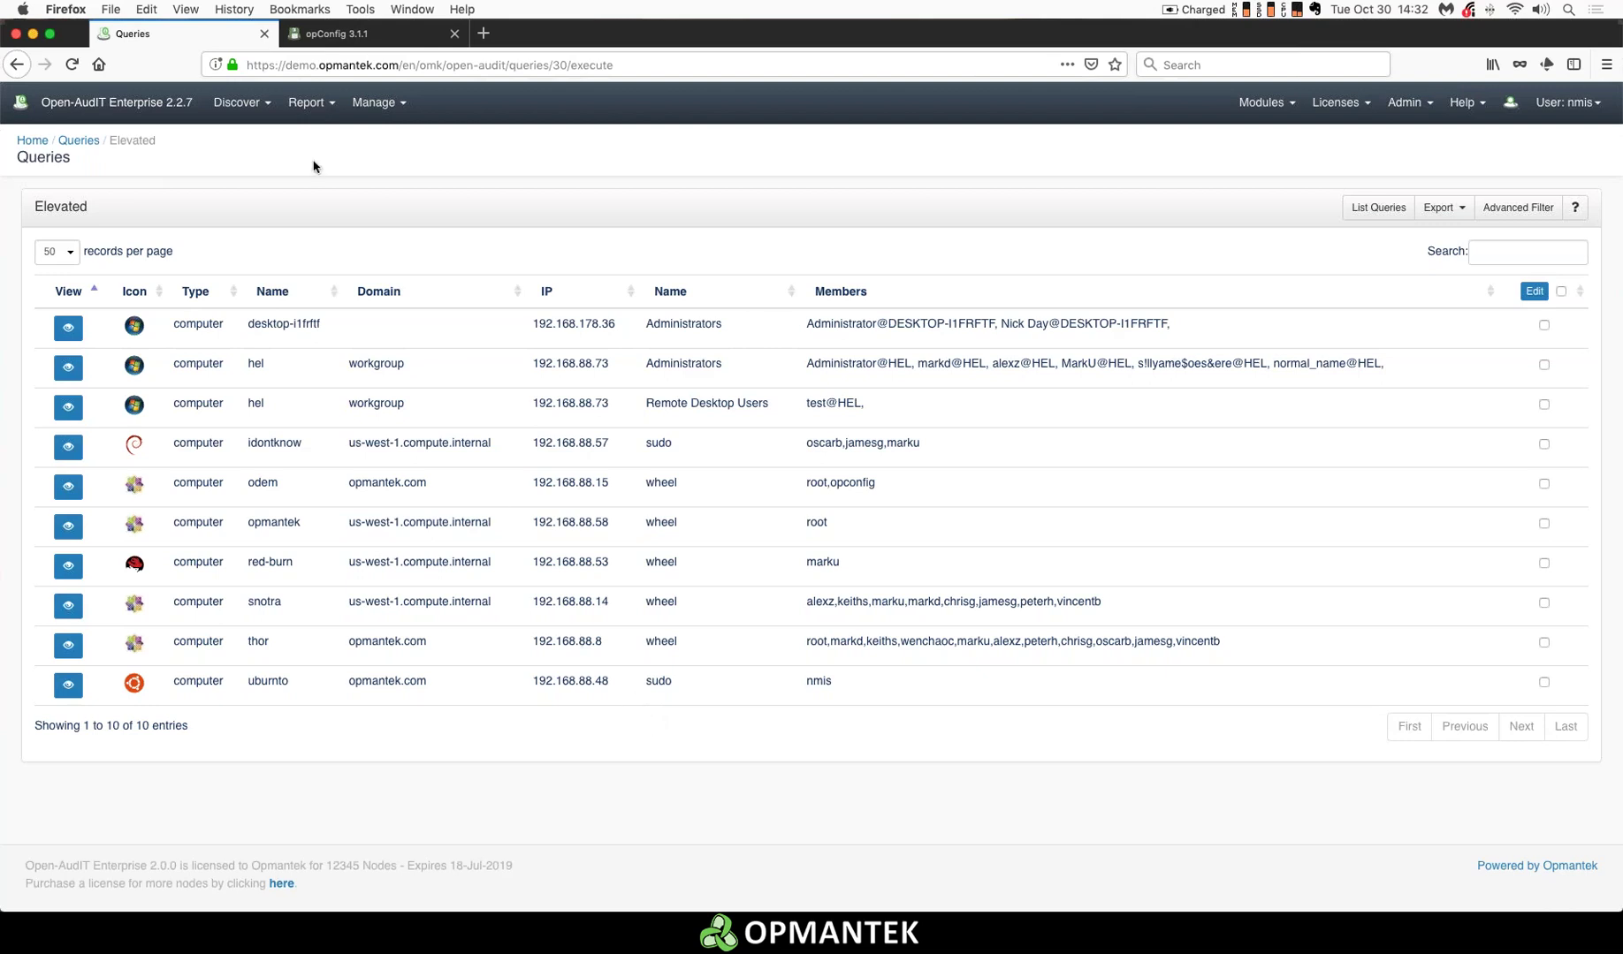
- Run the Consumed IP Addresses network report and examine the padded IP value of the first device
left_click(305, 106)
mouse_move(338, 232)
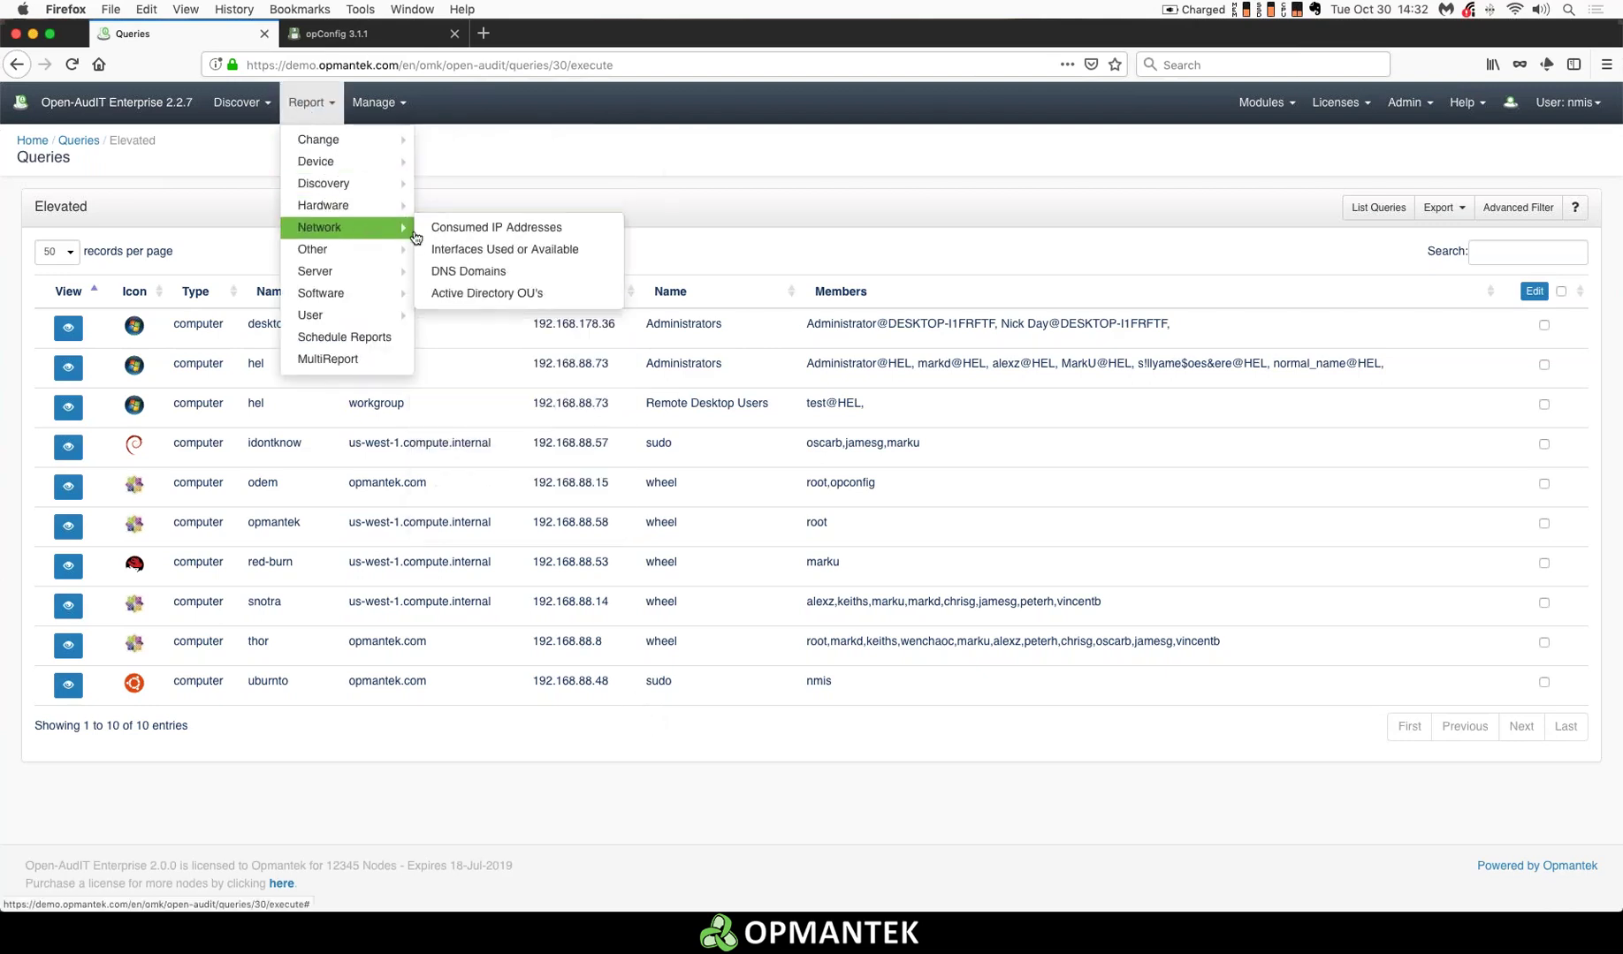
left_click(455, 232)
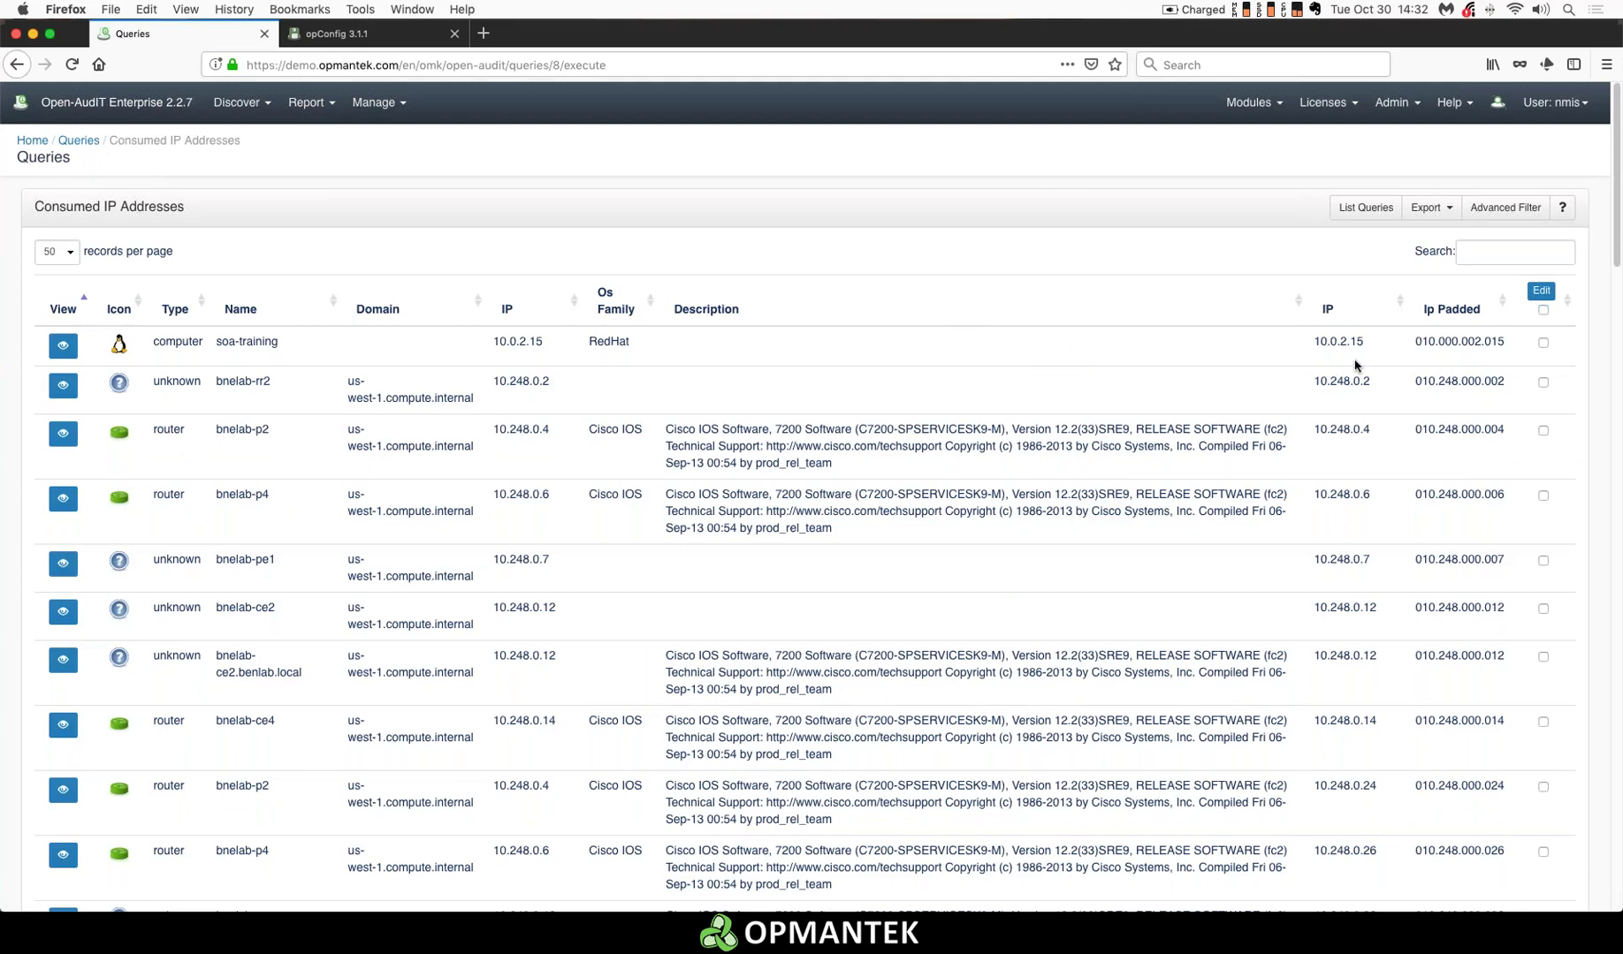
left_click_drag(1414, 342, 1505, 344)
left_click(1237, 258)
- Run the Interfaces Used or Available network report, filter it by "available" and look through the matching interfaces
left_click(305, 106)
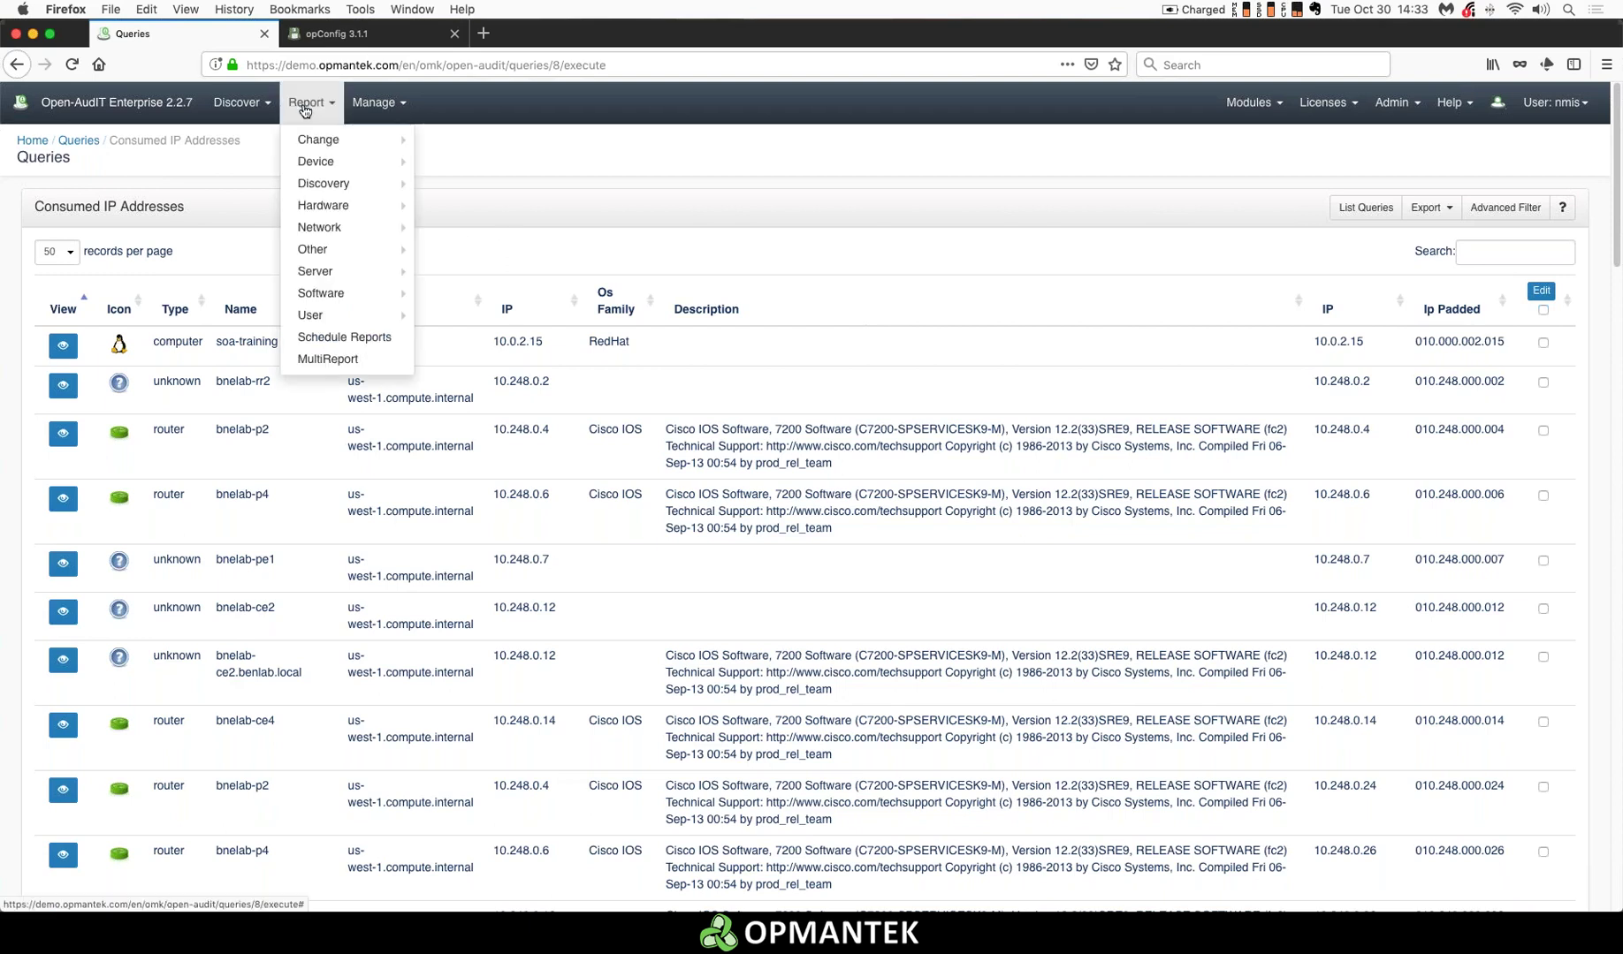
mouse_move(345, 232)
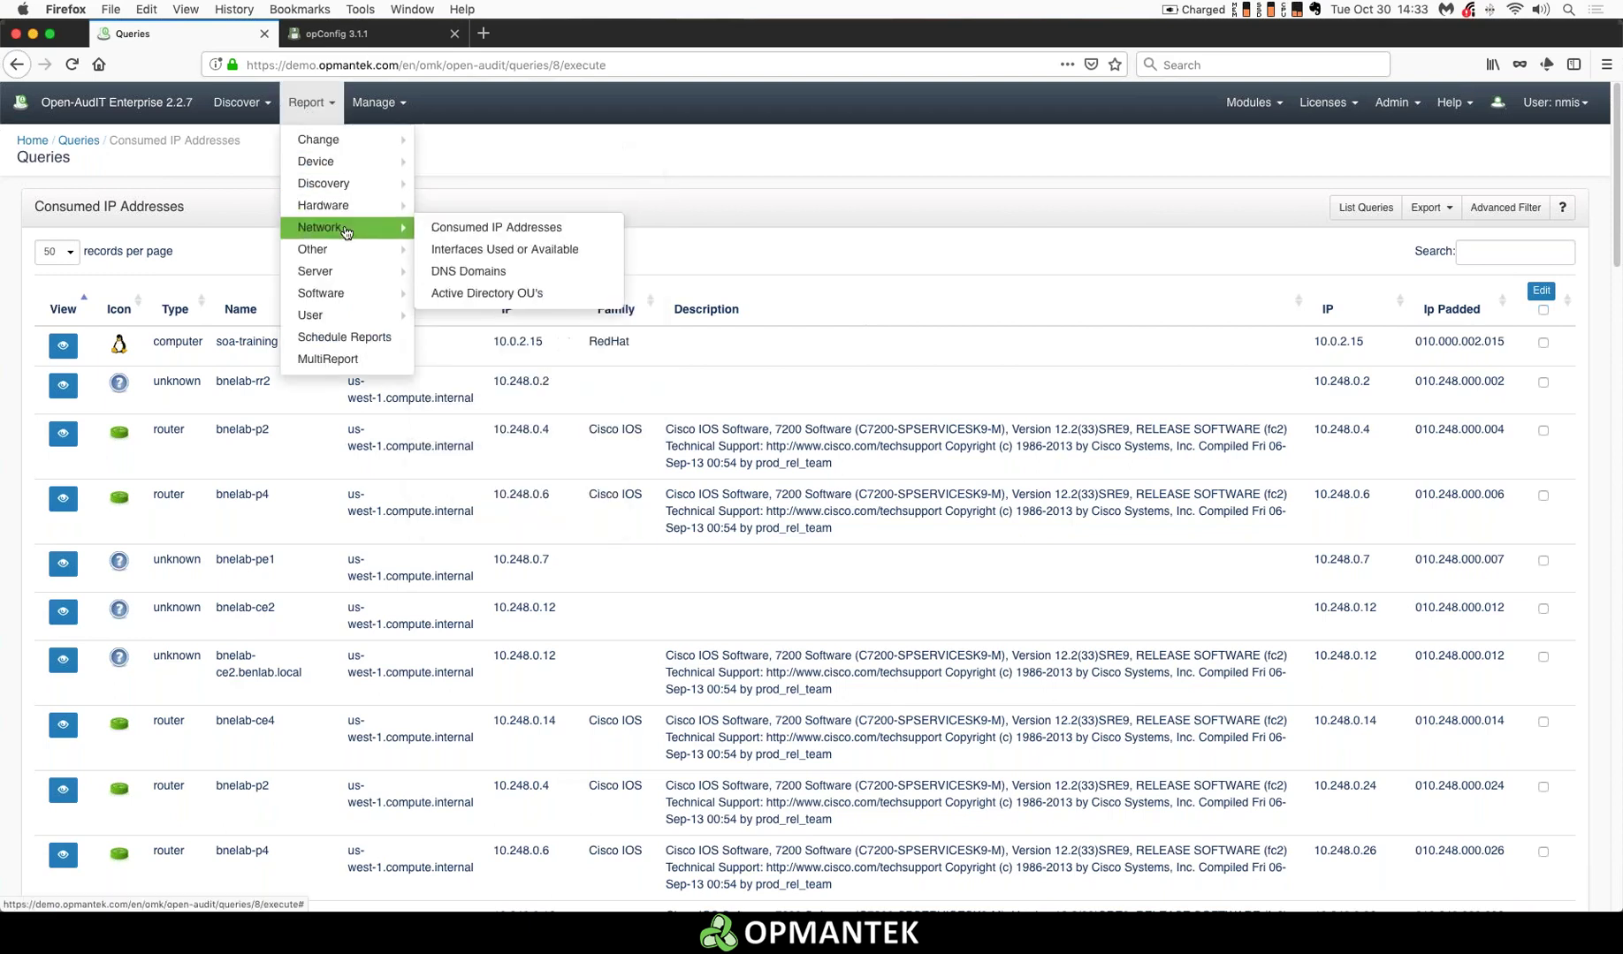
left_click(460, 254)
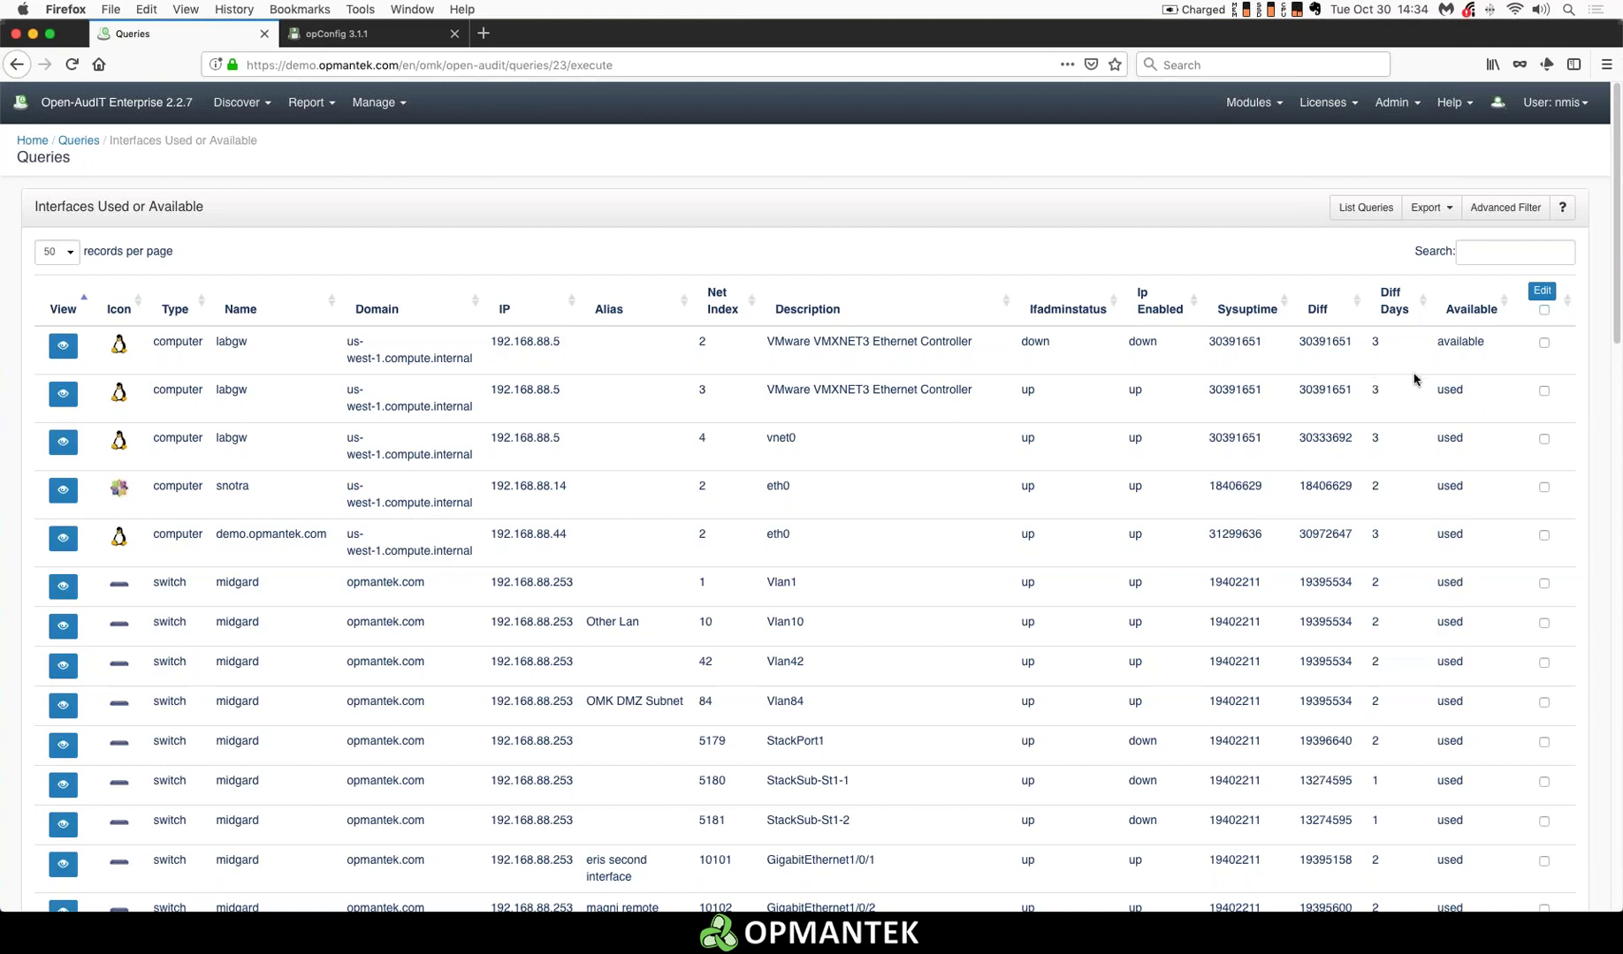
left_click(1475, 250)
type("available")
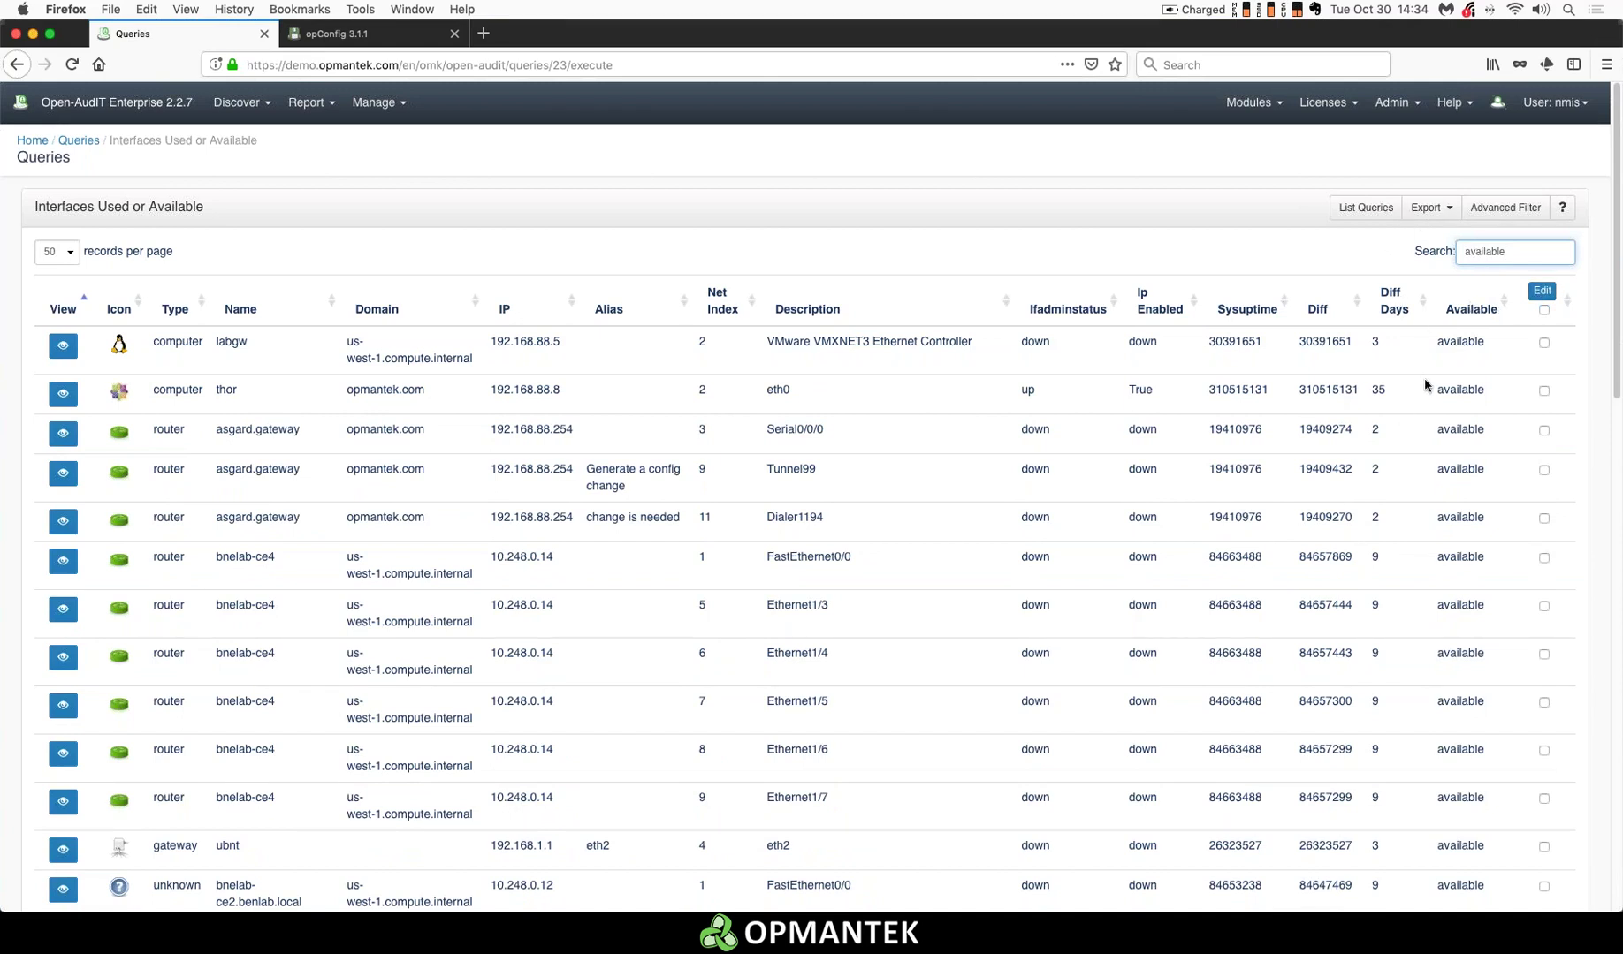
scroll(1140, 622, "down", 10)
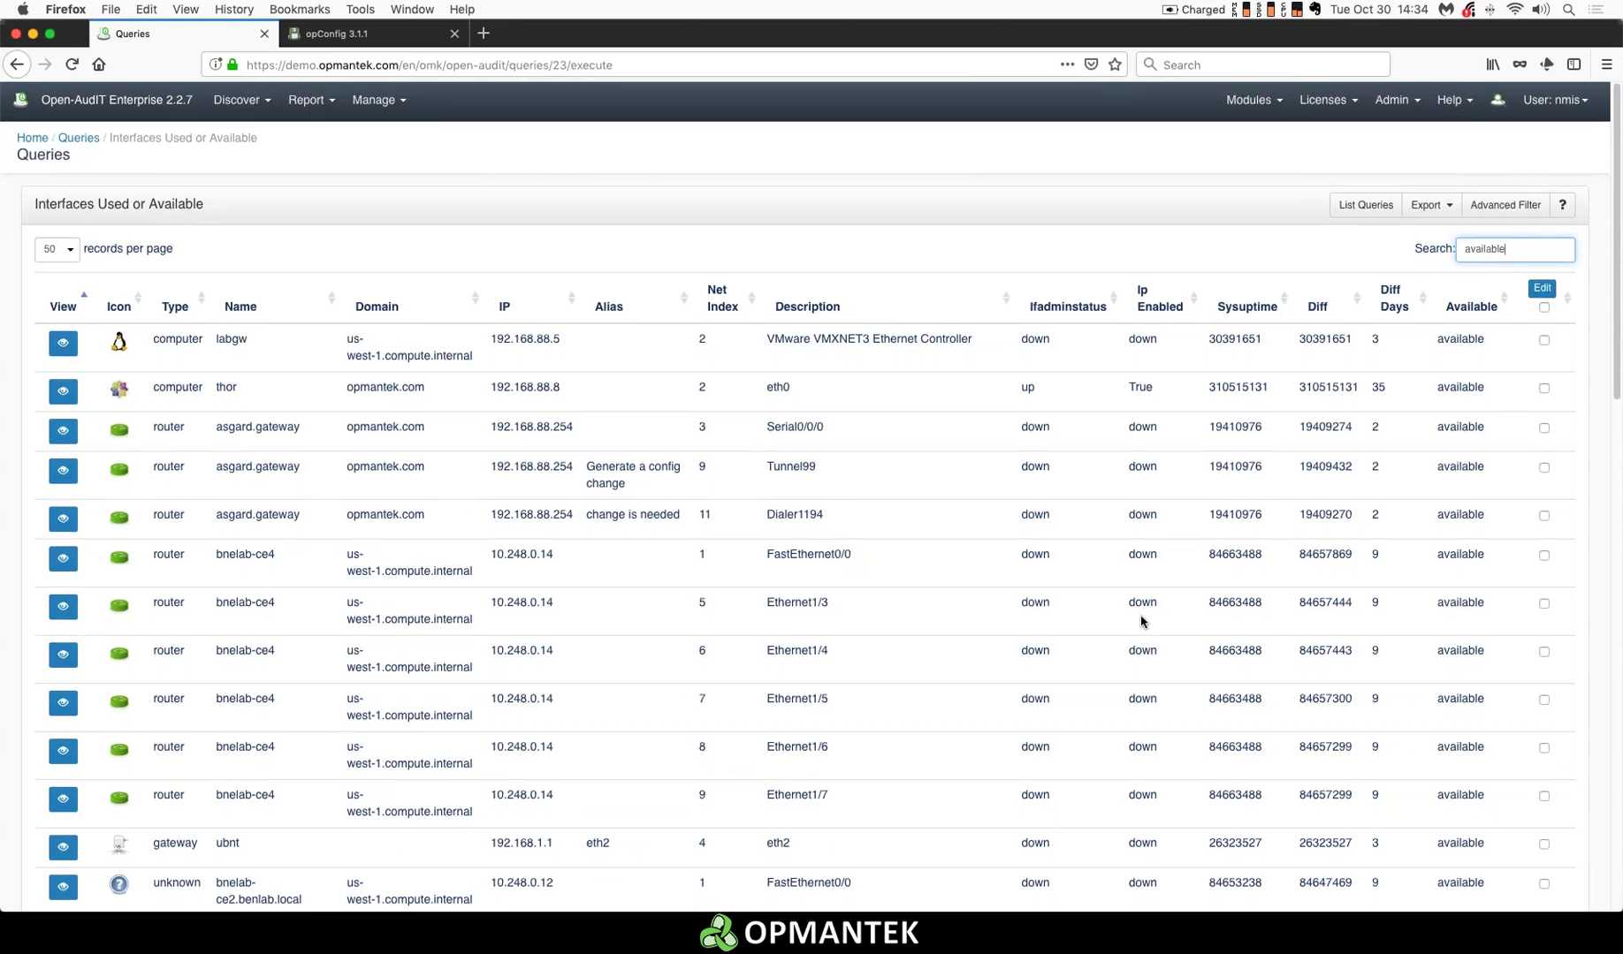
scroll(1140, 622, "down", 2)
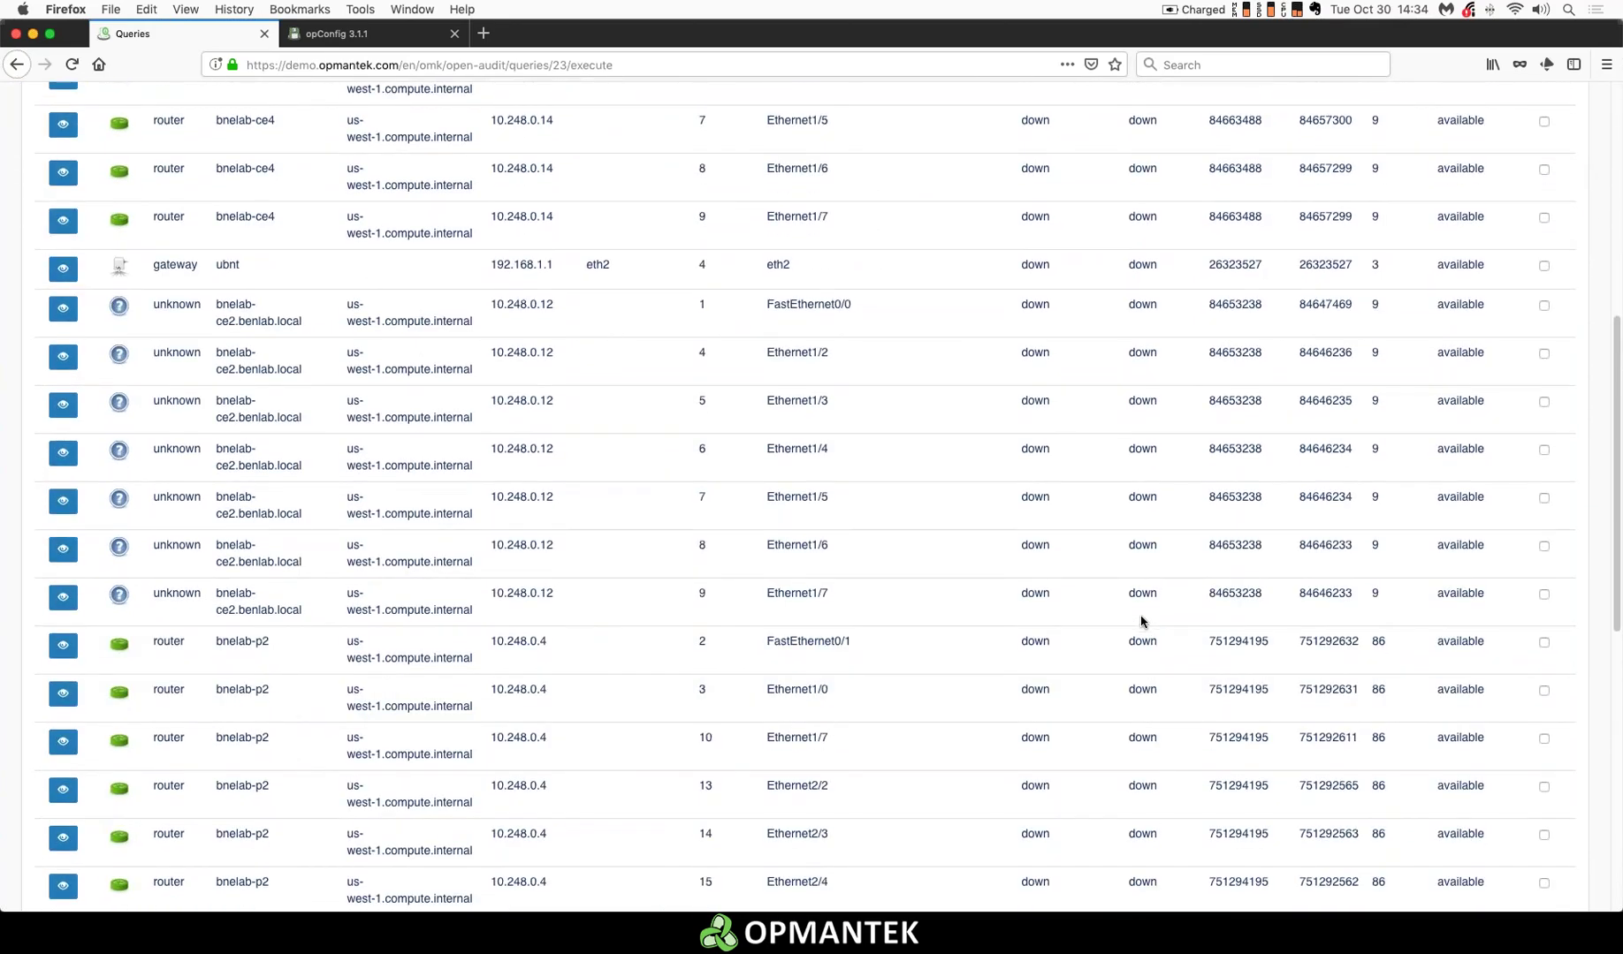
scroll(1140, 621, "up", 5)
scroll(1140, 622, "up", 7)
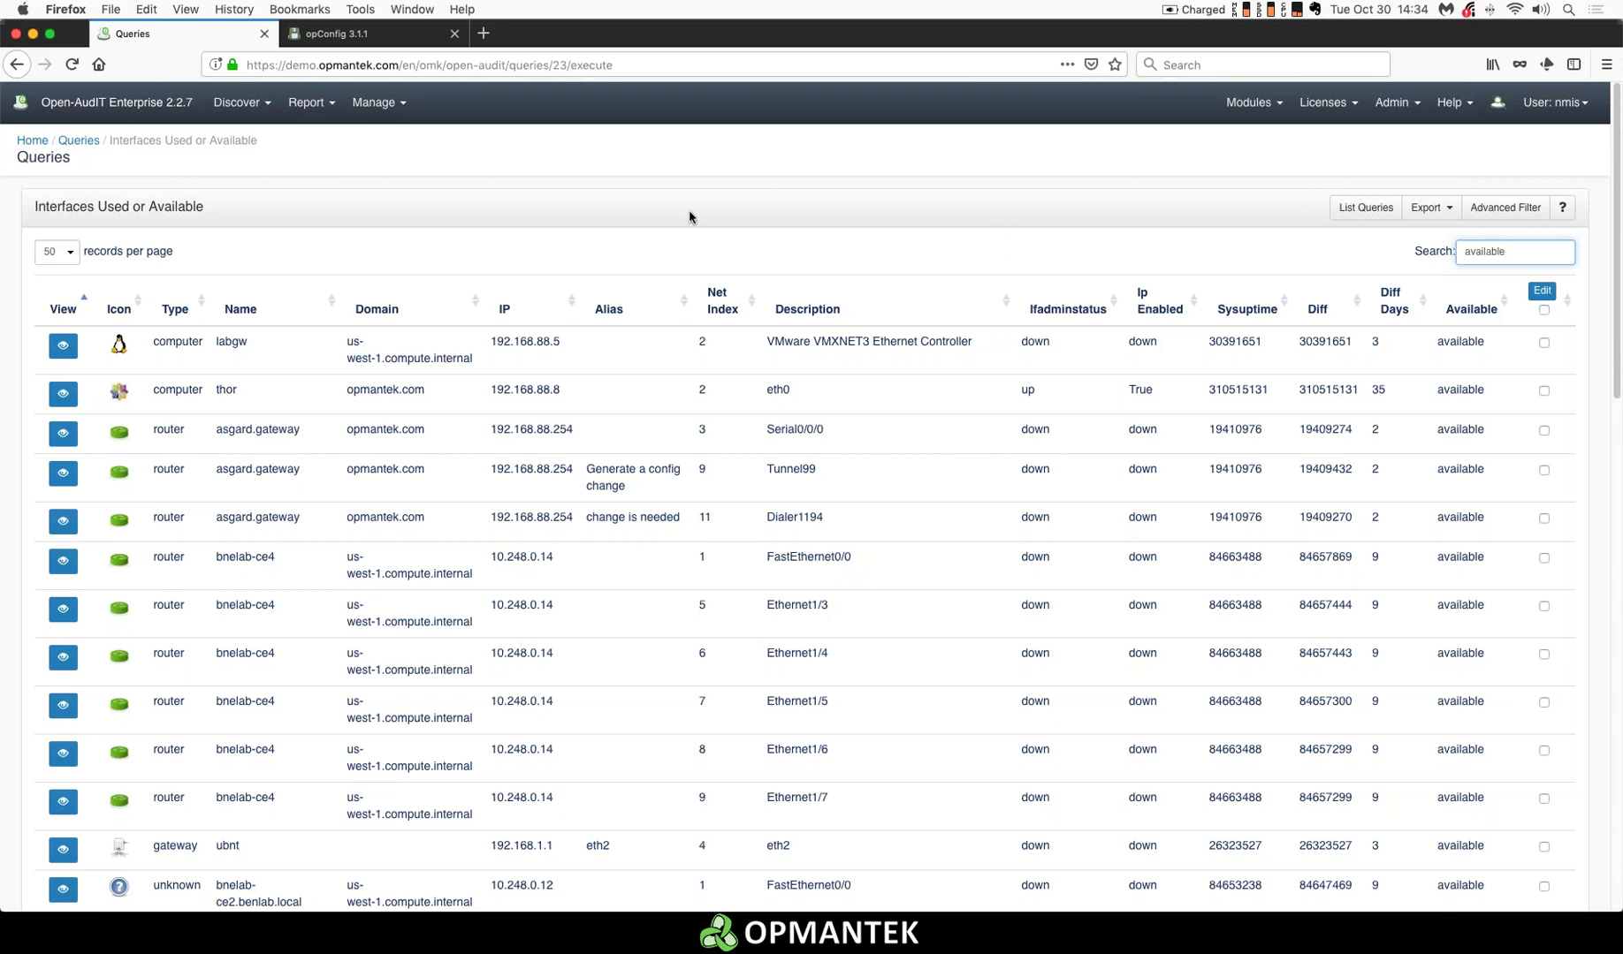
- List the software licenses, open the Microsoft Office Professional 2013 license and examine the software name of its install
left_click(371, 104)
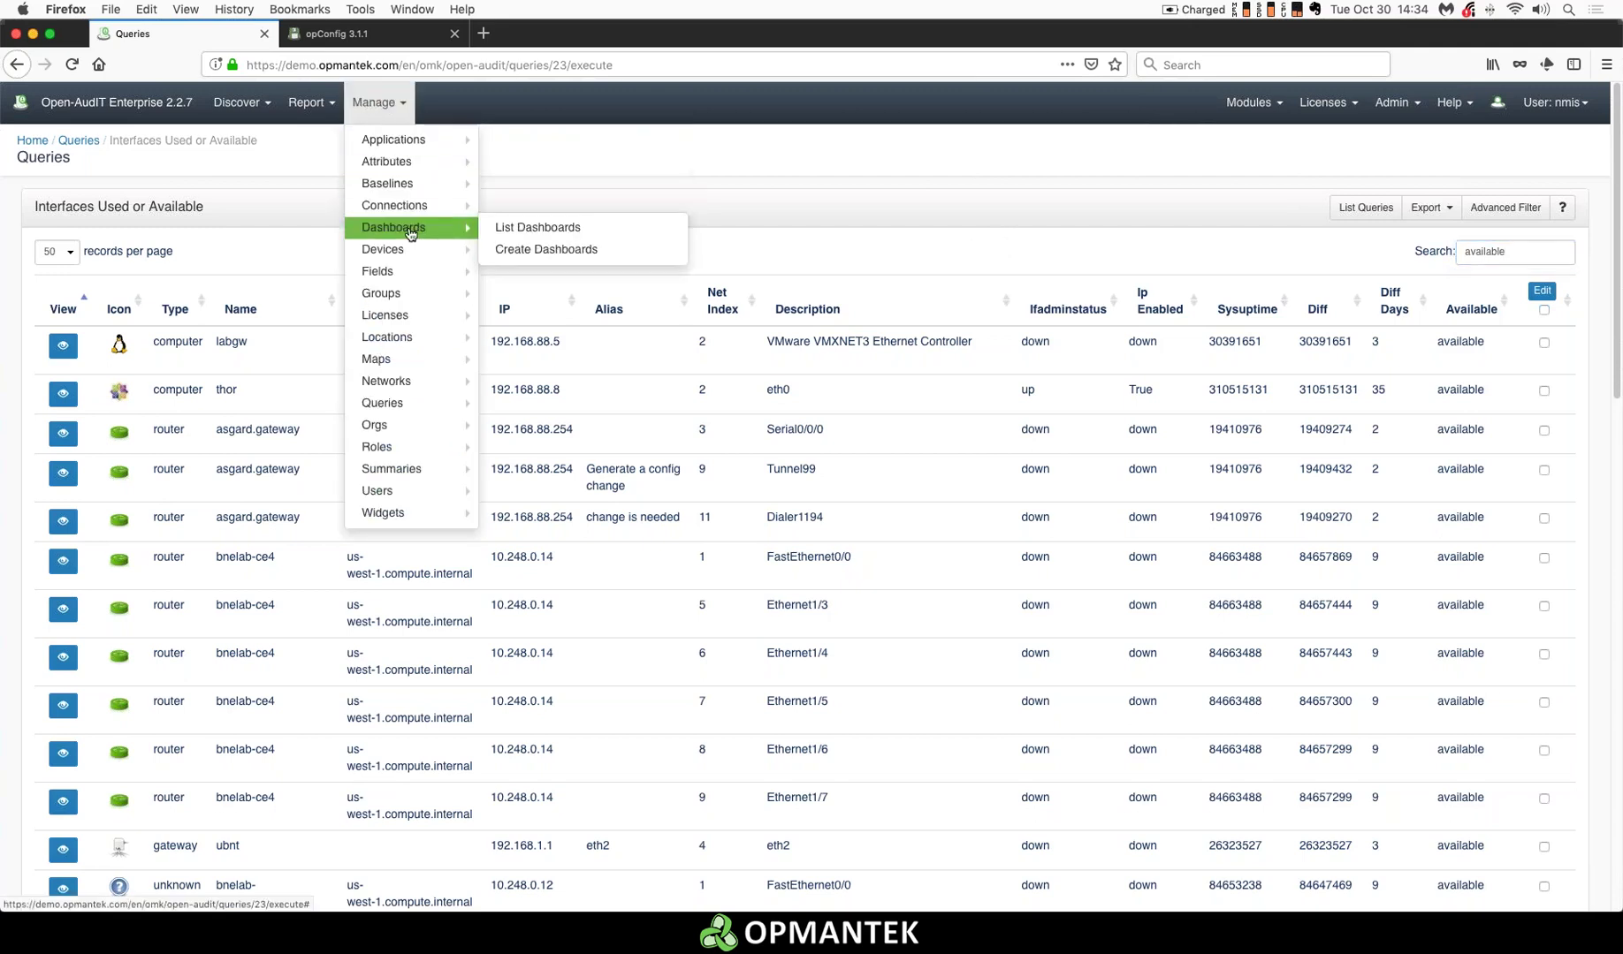
mouse_move(424, 274)
mouse_move(448, 319)
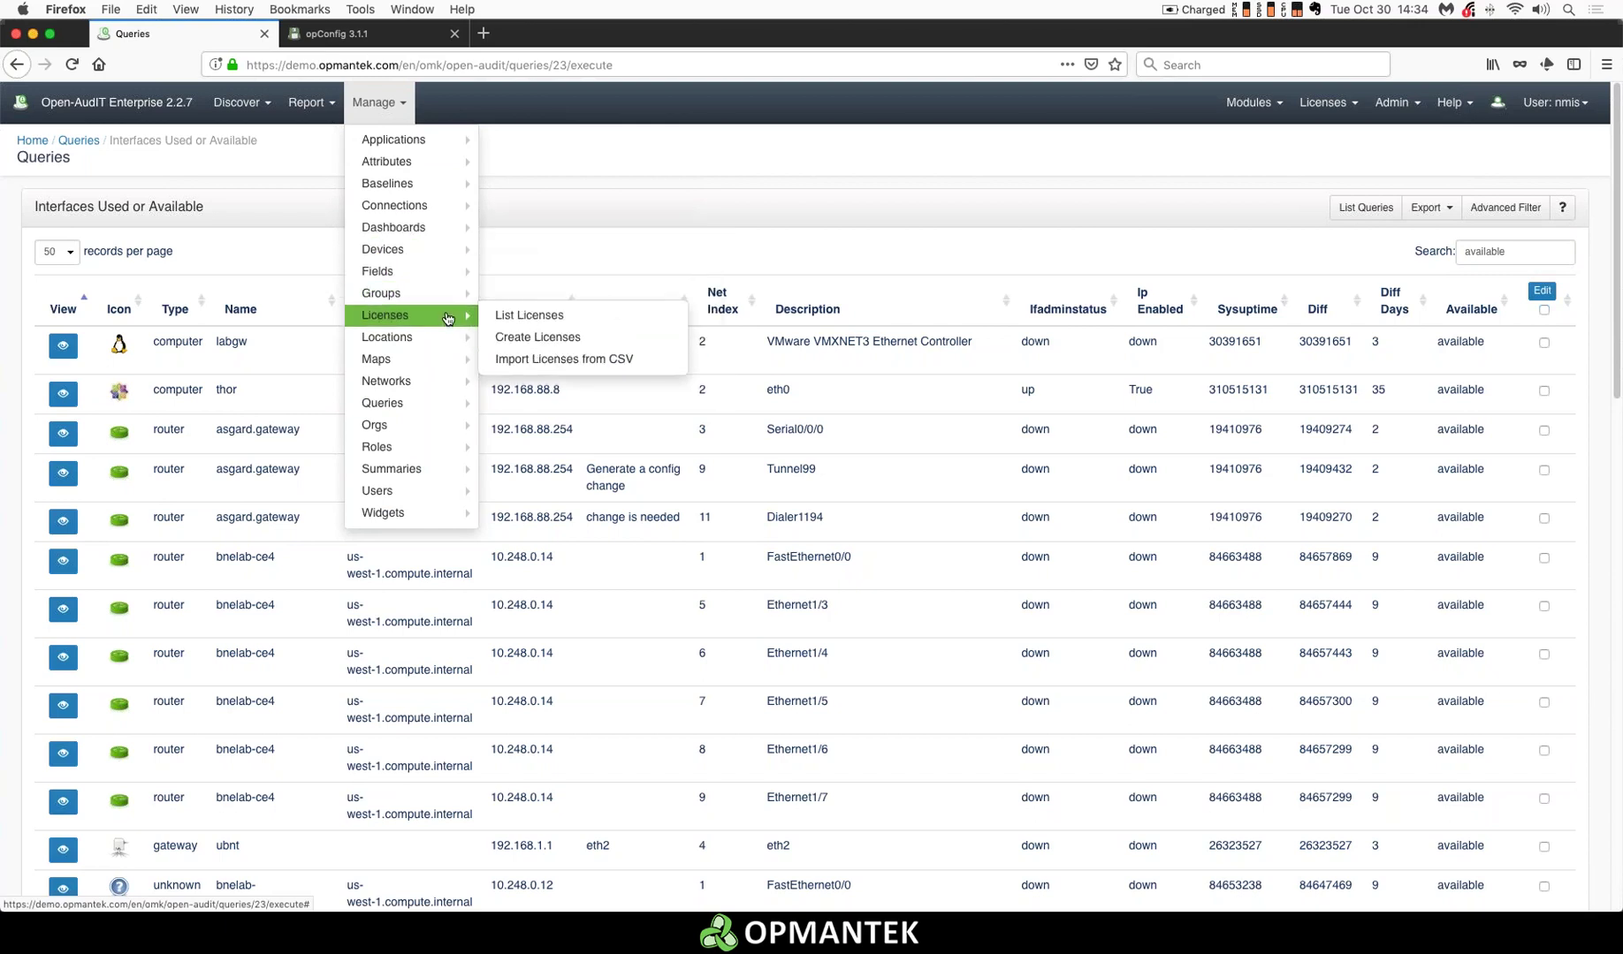
left_click(519, 318)
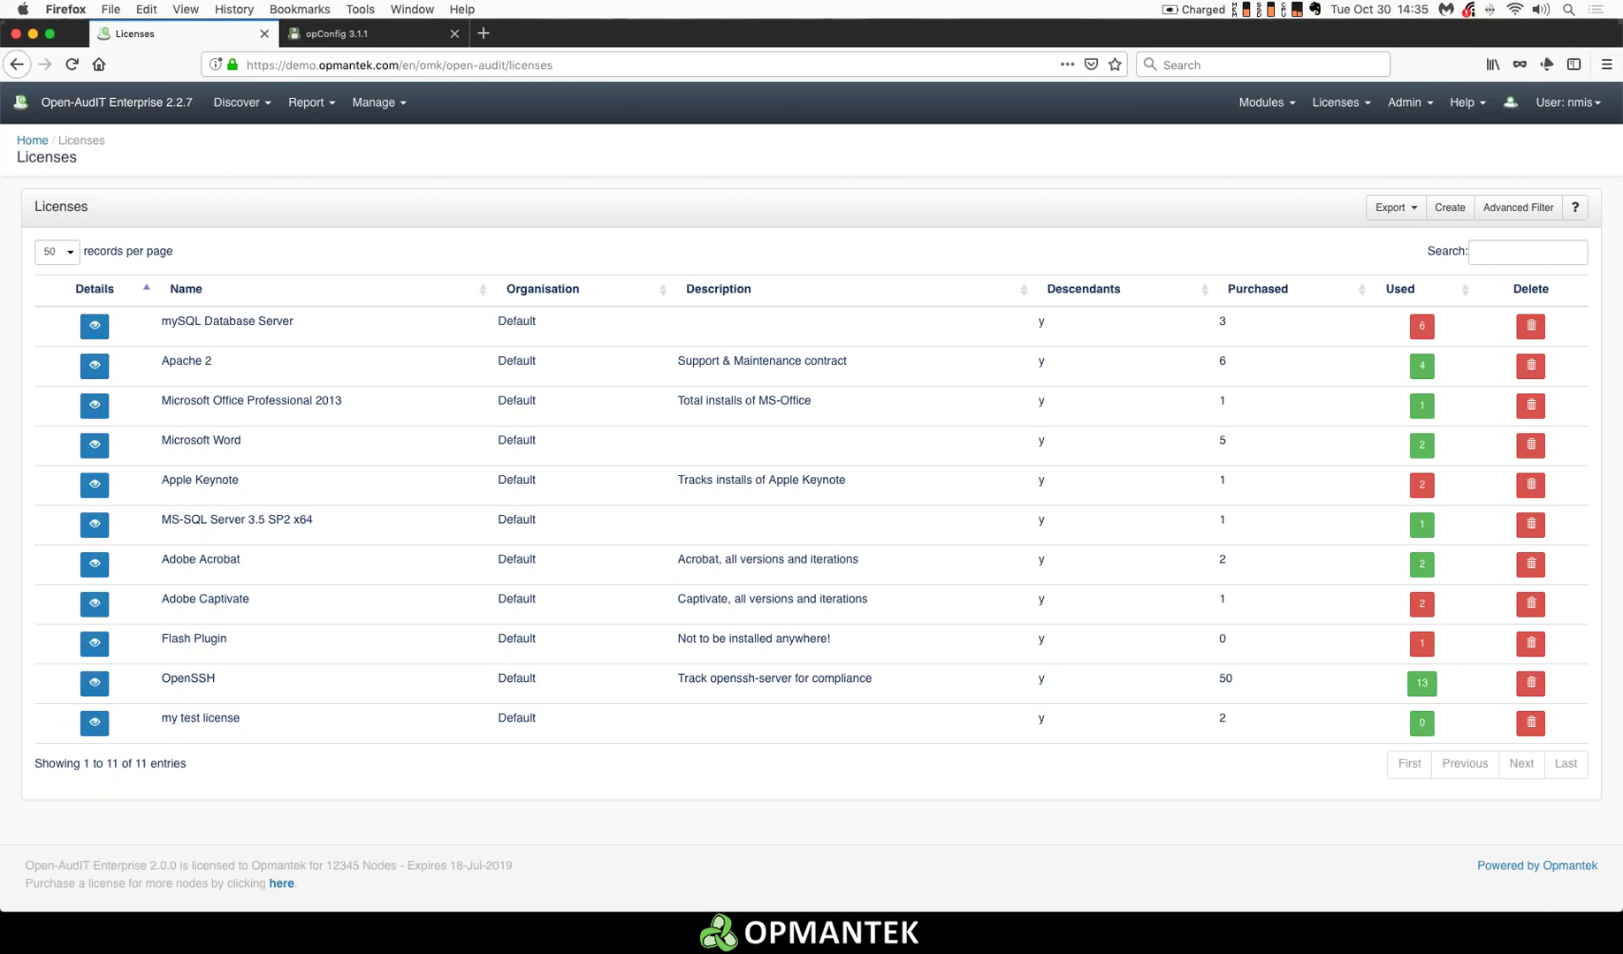
left_click(96, 409)
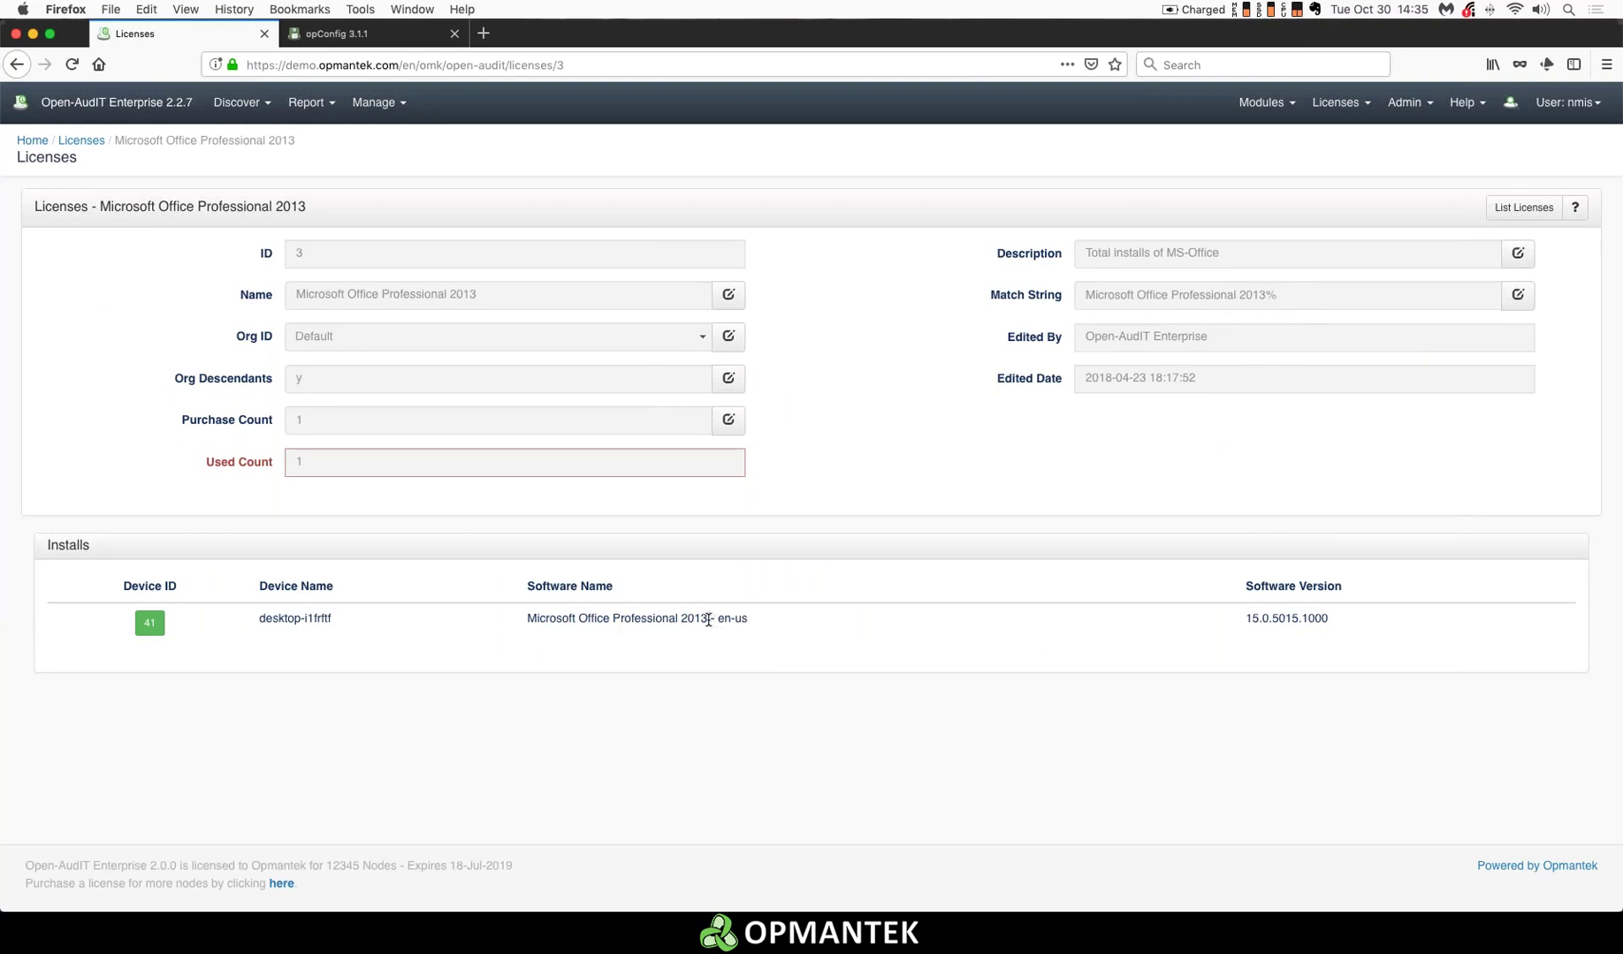
left_click_drag(708, 620, 768, 625)
left_click(770, 624)
- Return to the license list and examine the Flash Plugin license's description and purchased count
left_click(81, 142)
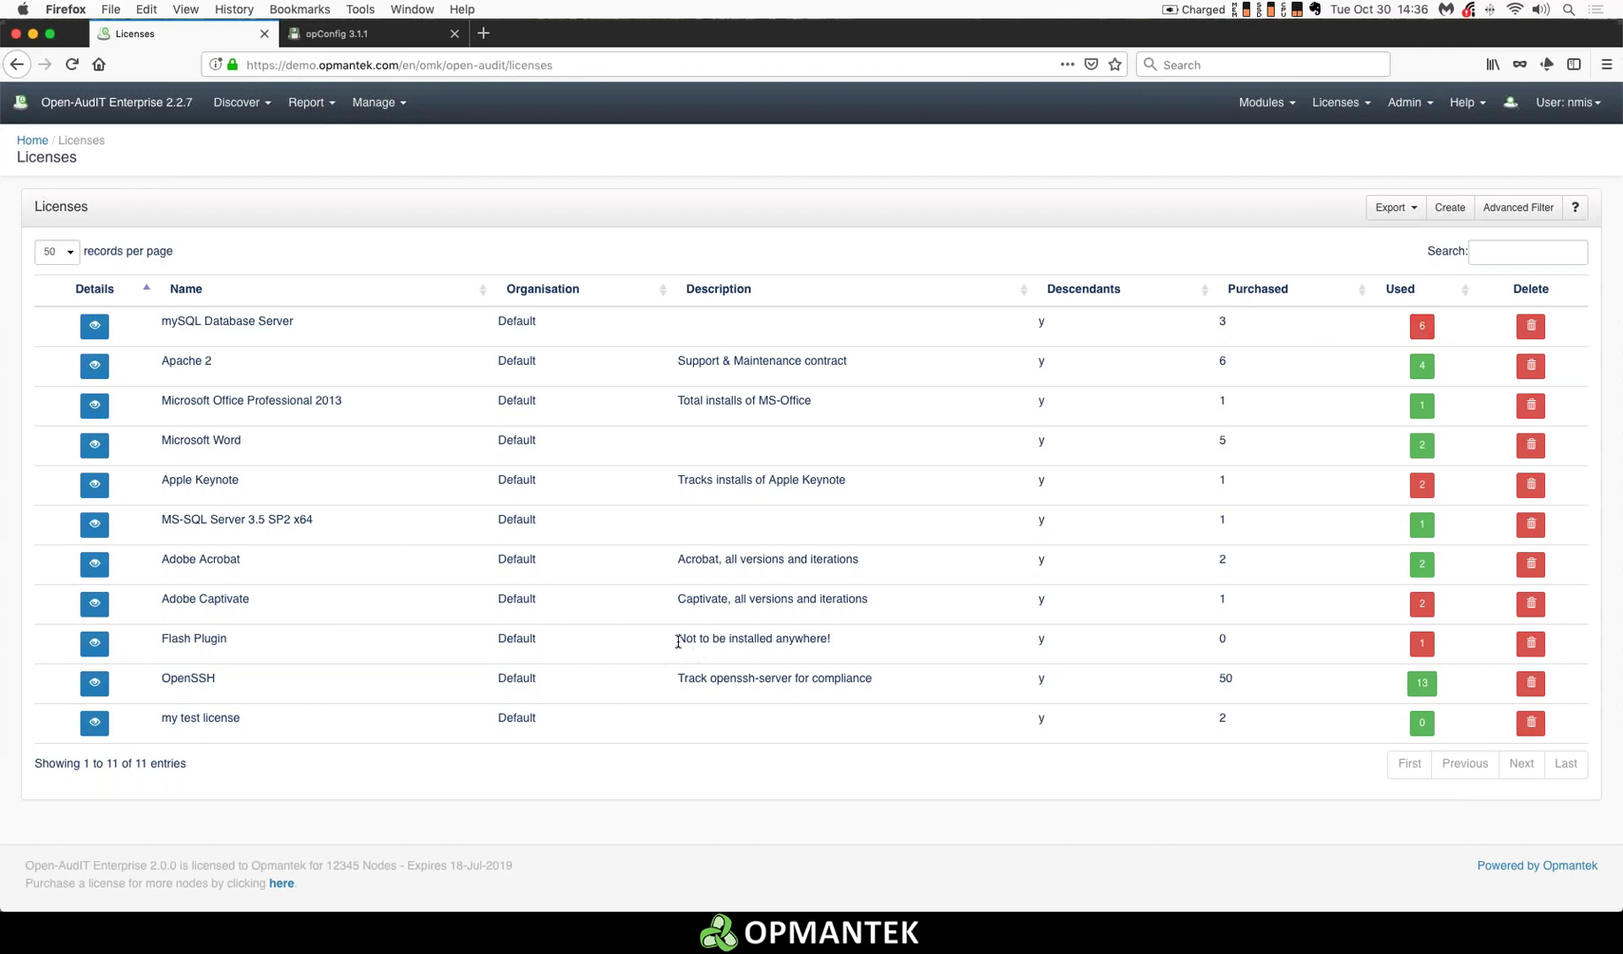
left_click_drag(678, 643, 860, 645)
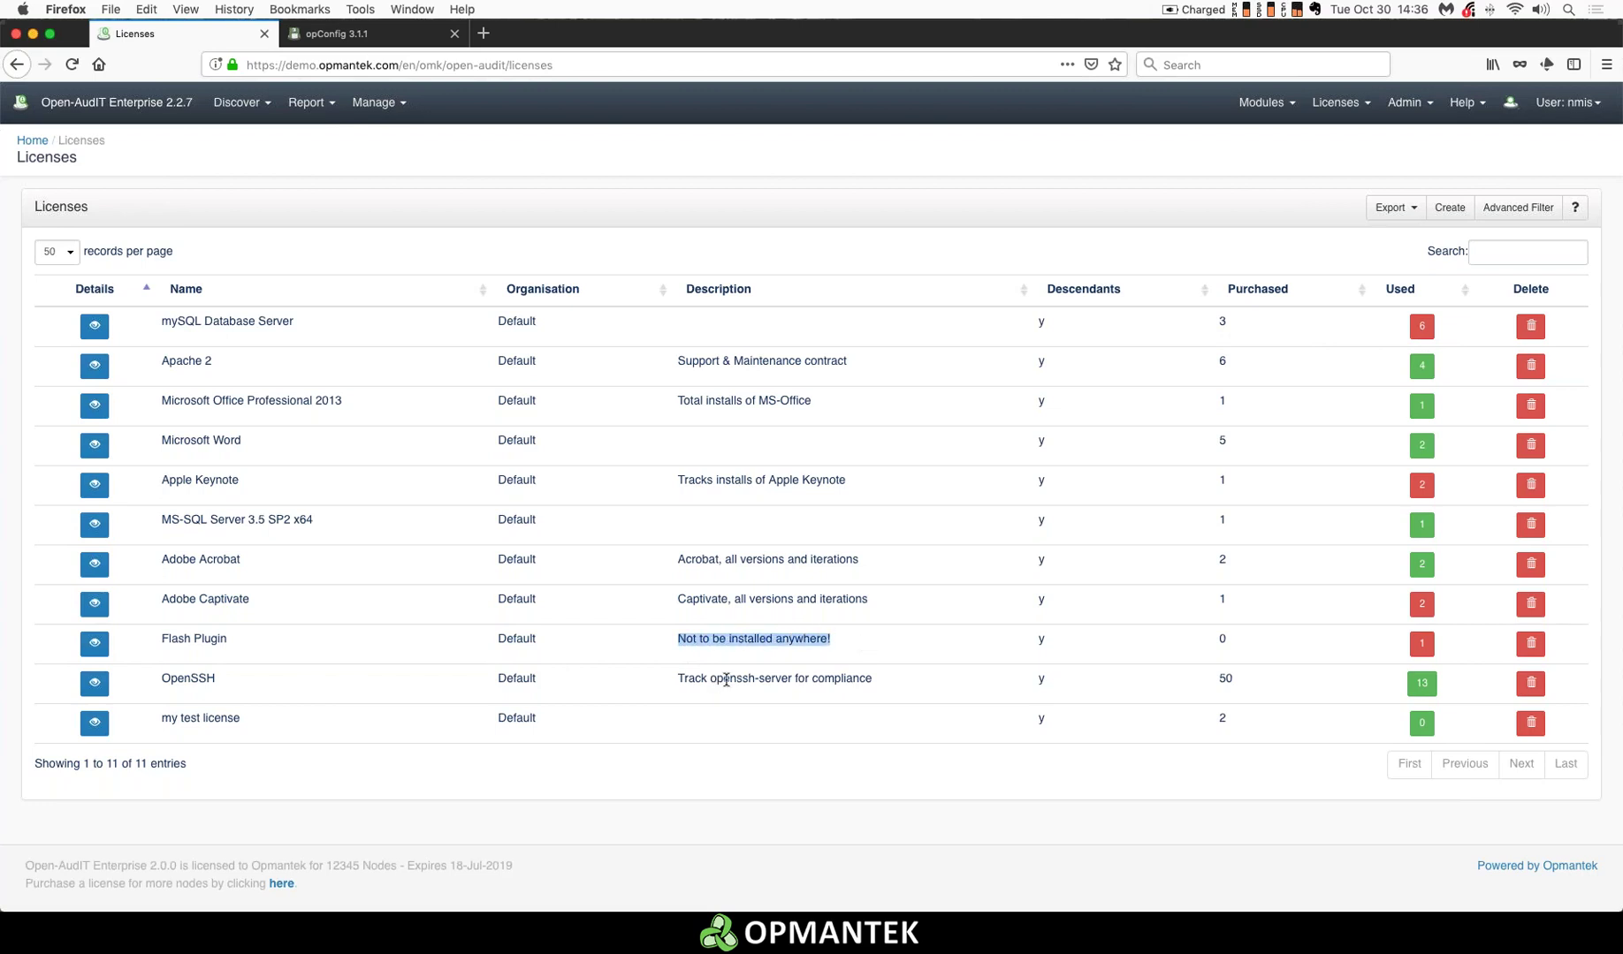
left_click(1252, 645)
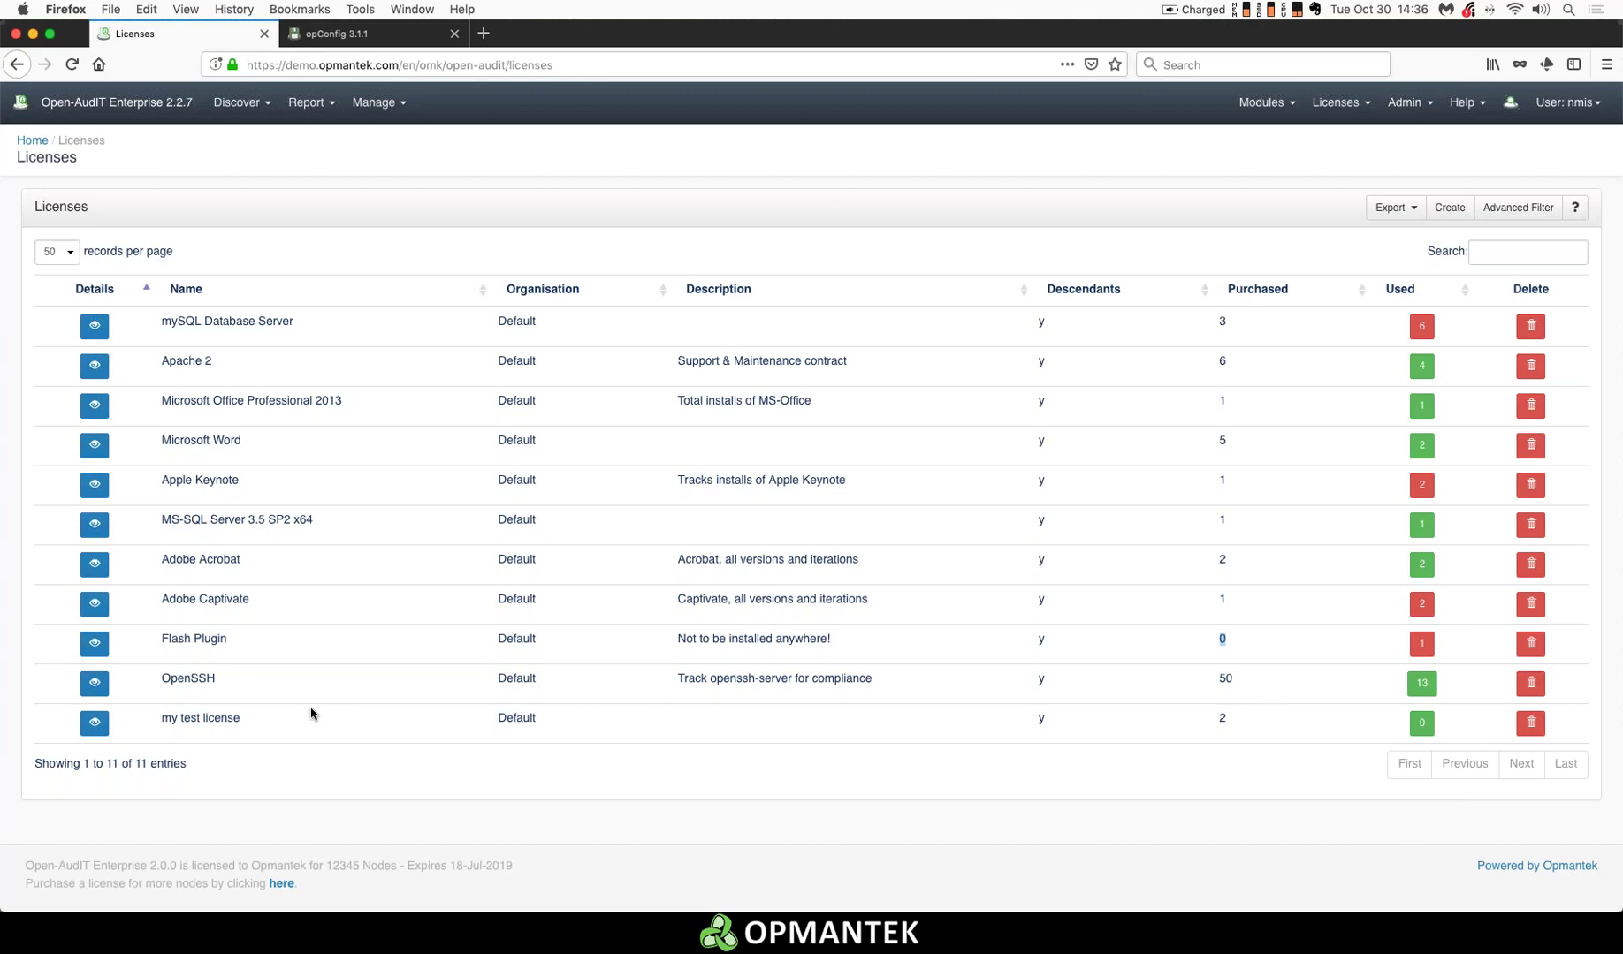
- Open the OpenSSH license and compare the installed openssh-server versions across its devices, including thor and snorri
left_click_drag(162, 680, 243, 682)
left_click(95, 683)
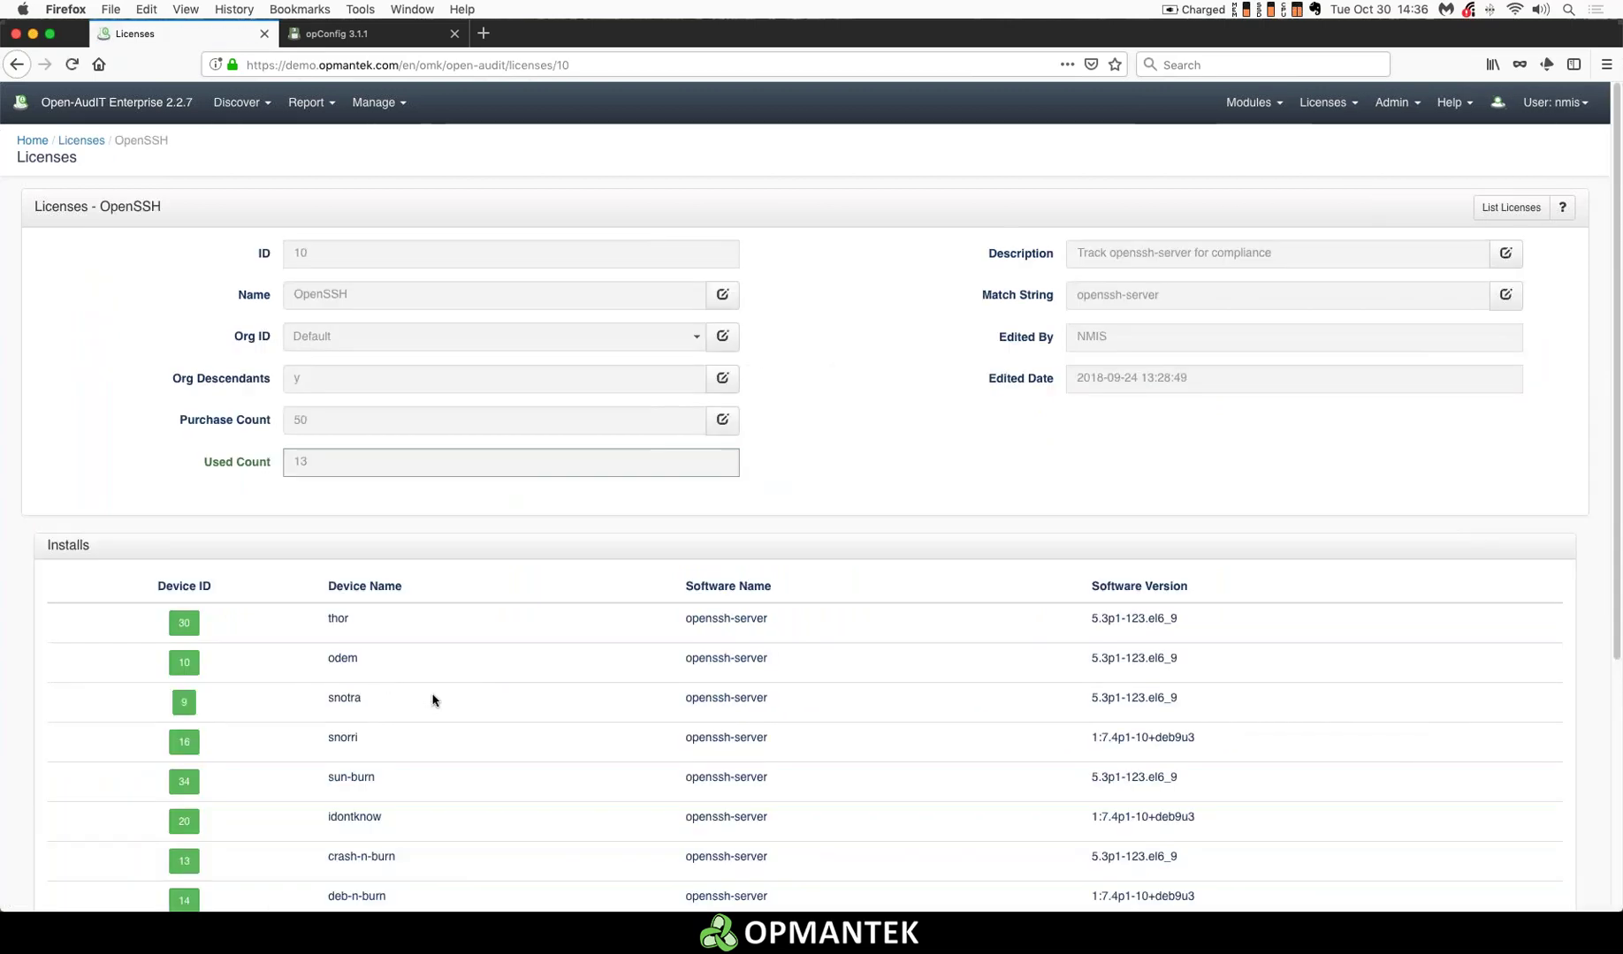
scroll(428, 699, "down", 3)
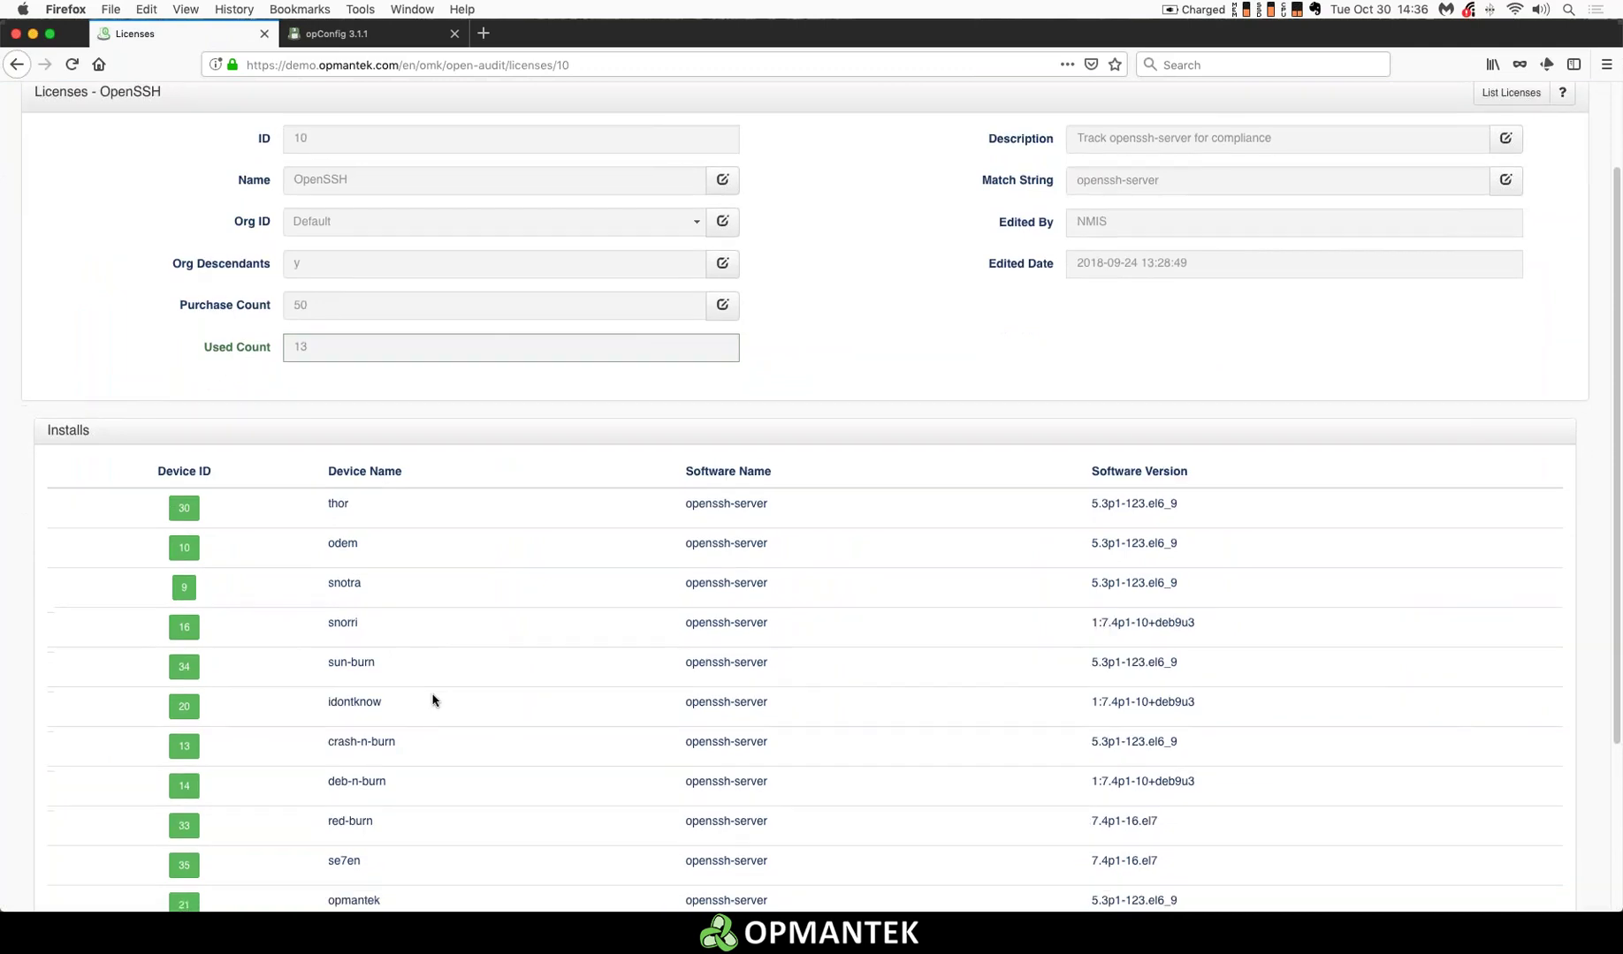
scroll(432, 699, "down", 5)
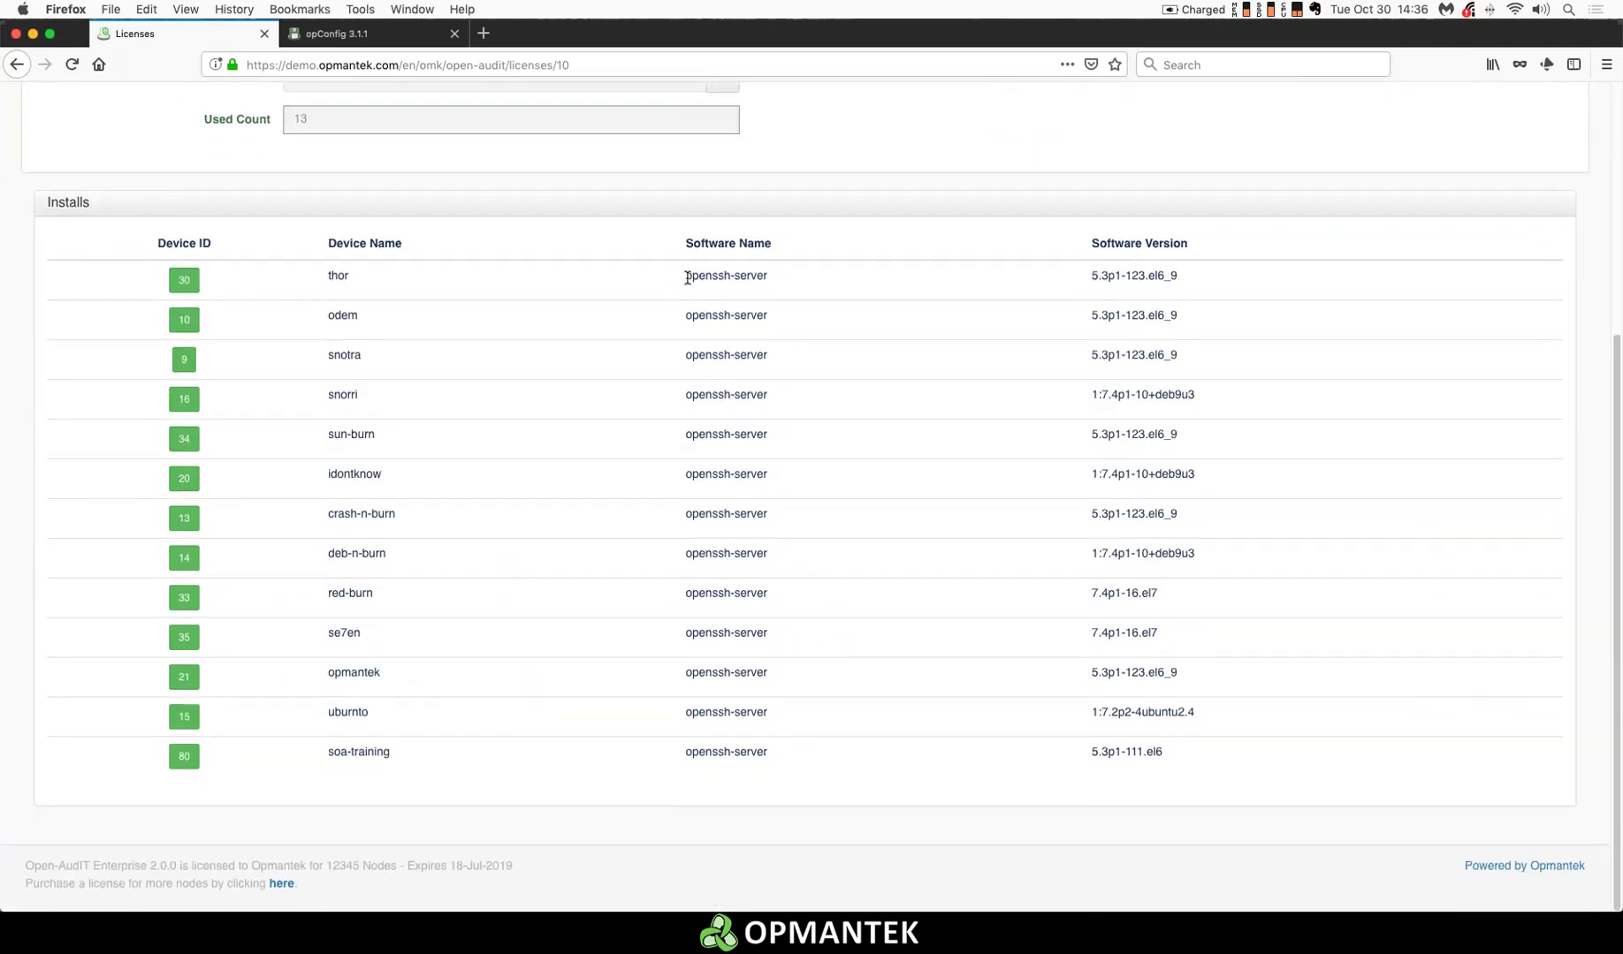
left_click_drag(686, 279, 782, 279)
left_click(1094, 276)
left_click_drag(1094, 277, 1195, 279)
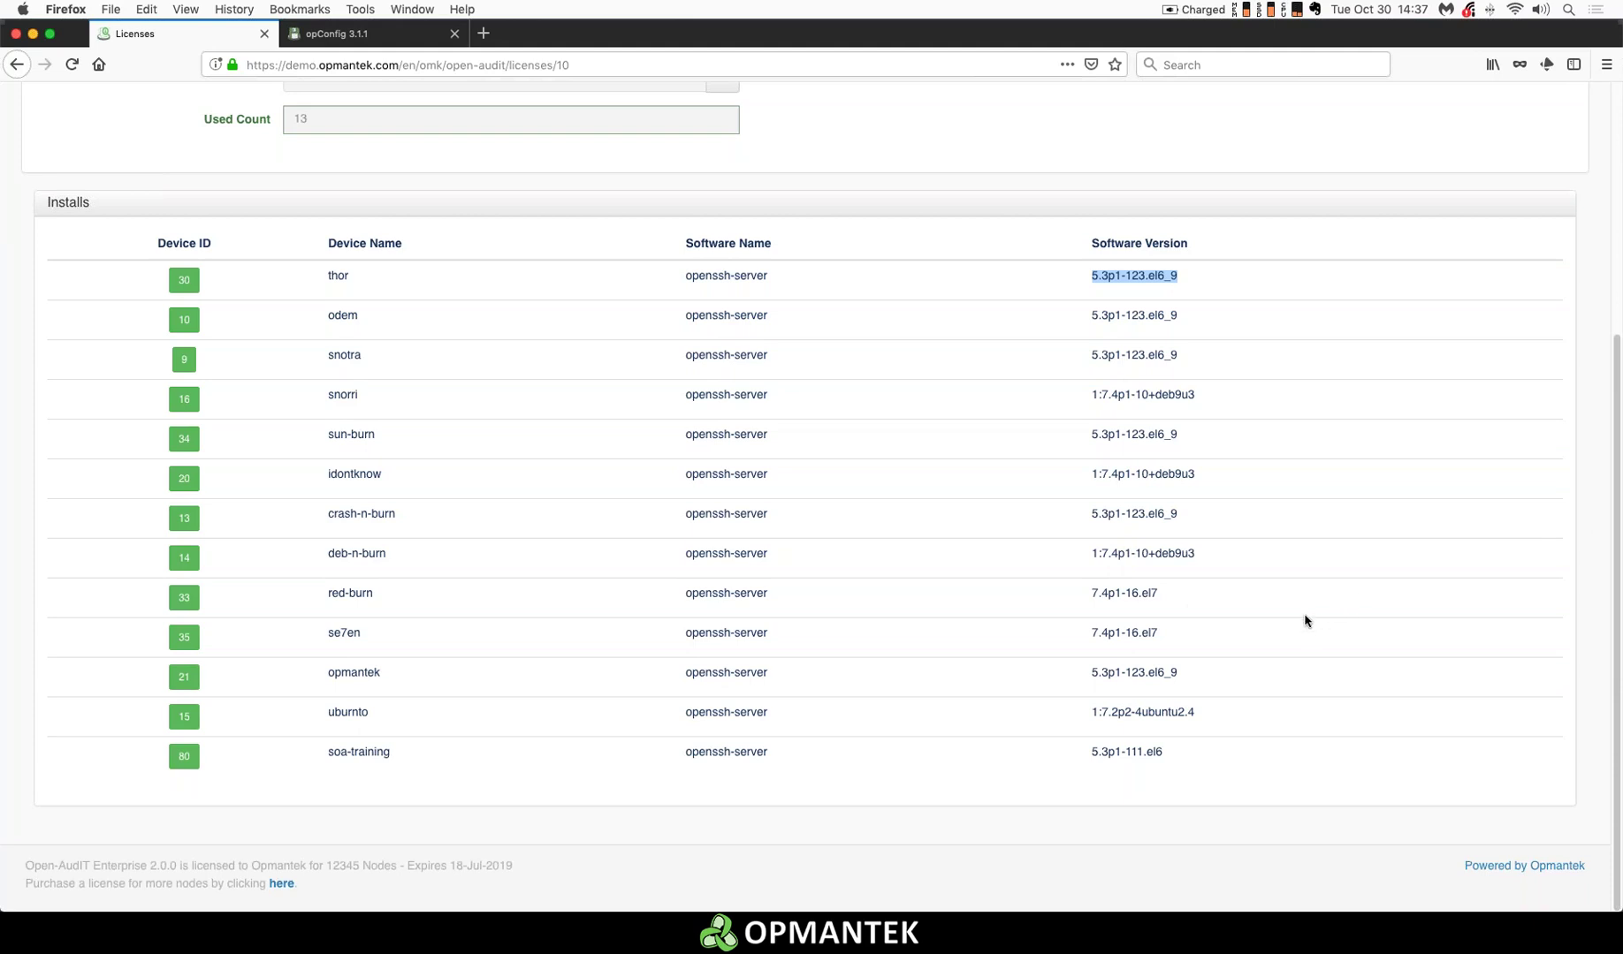
left_click(1092, 398)
left_click_drag(1092, 398, 1204, 398)
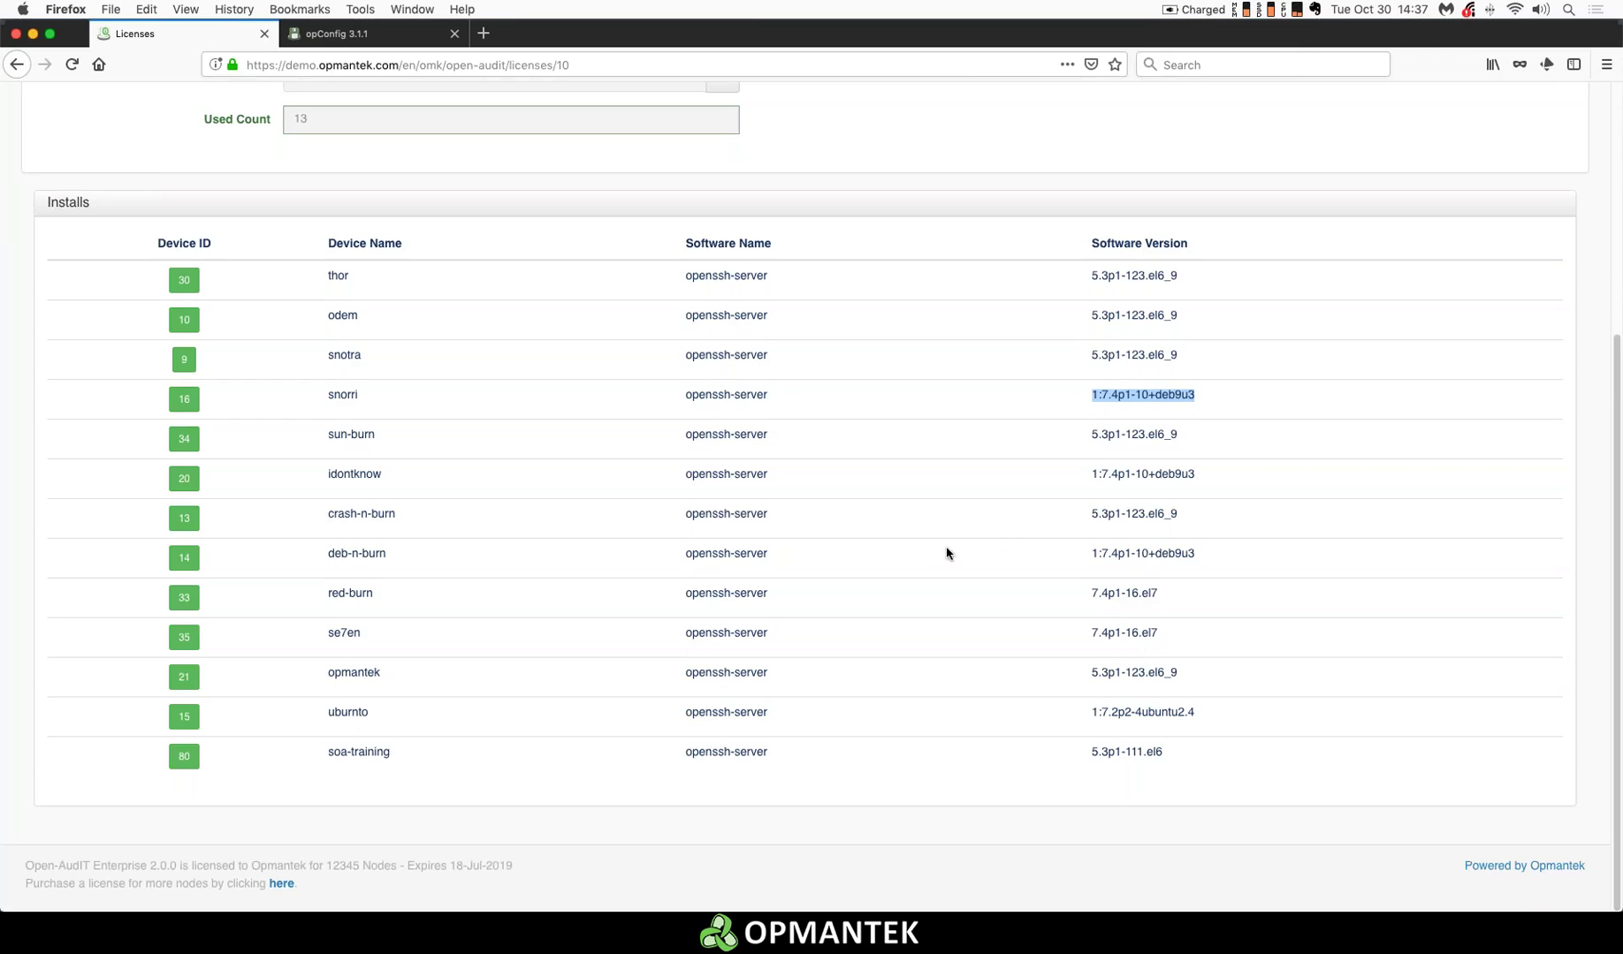
- List the baselines, open the results of the Windows10 standard build baseline and examine the timestamp of its run
scroll(948, 553, "up", 5)
left_click(369, 102)
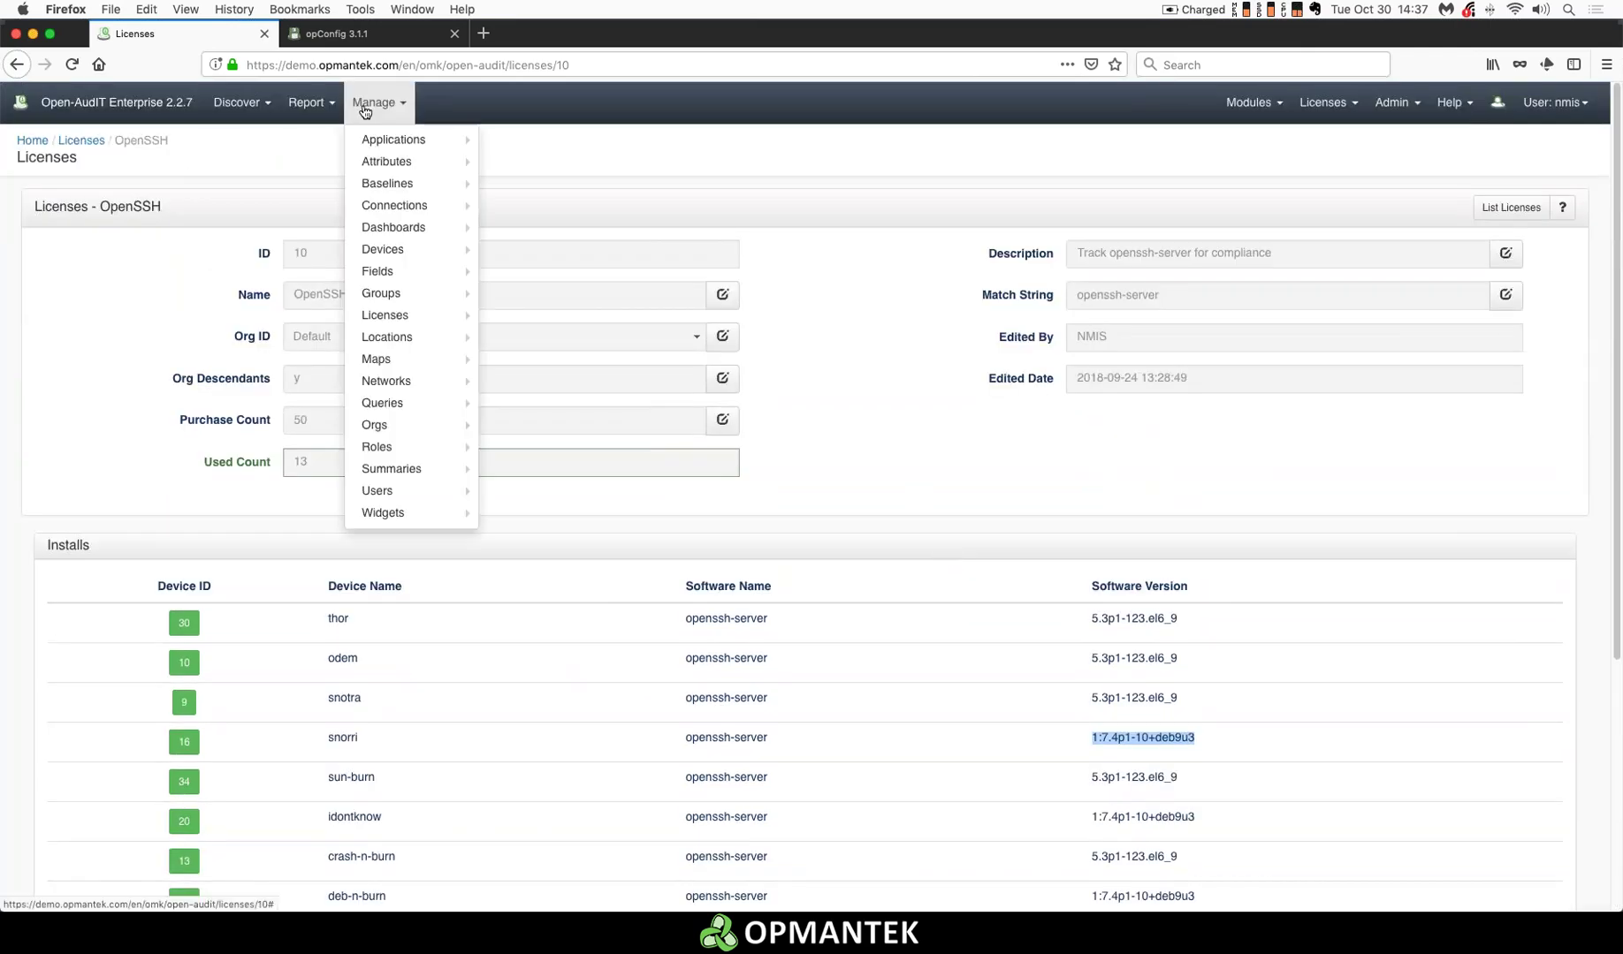
mouse_move(396, 190)
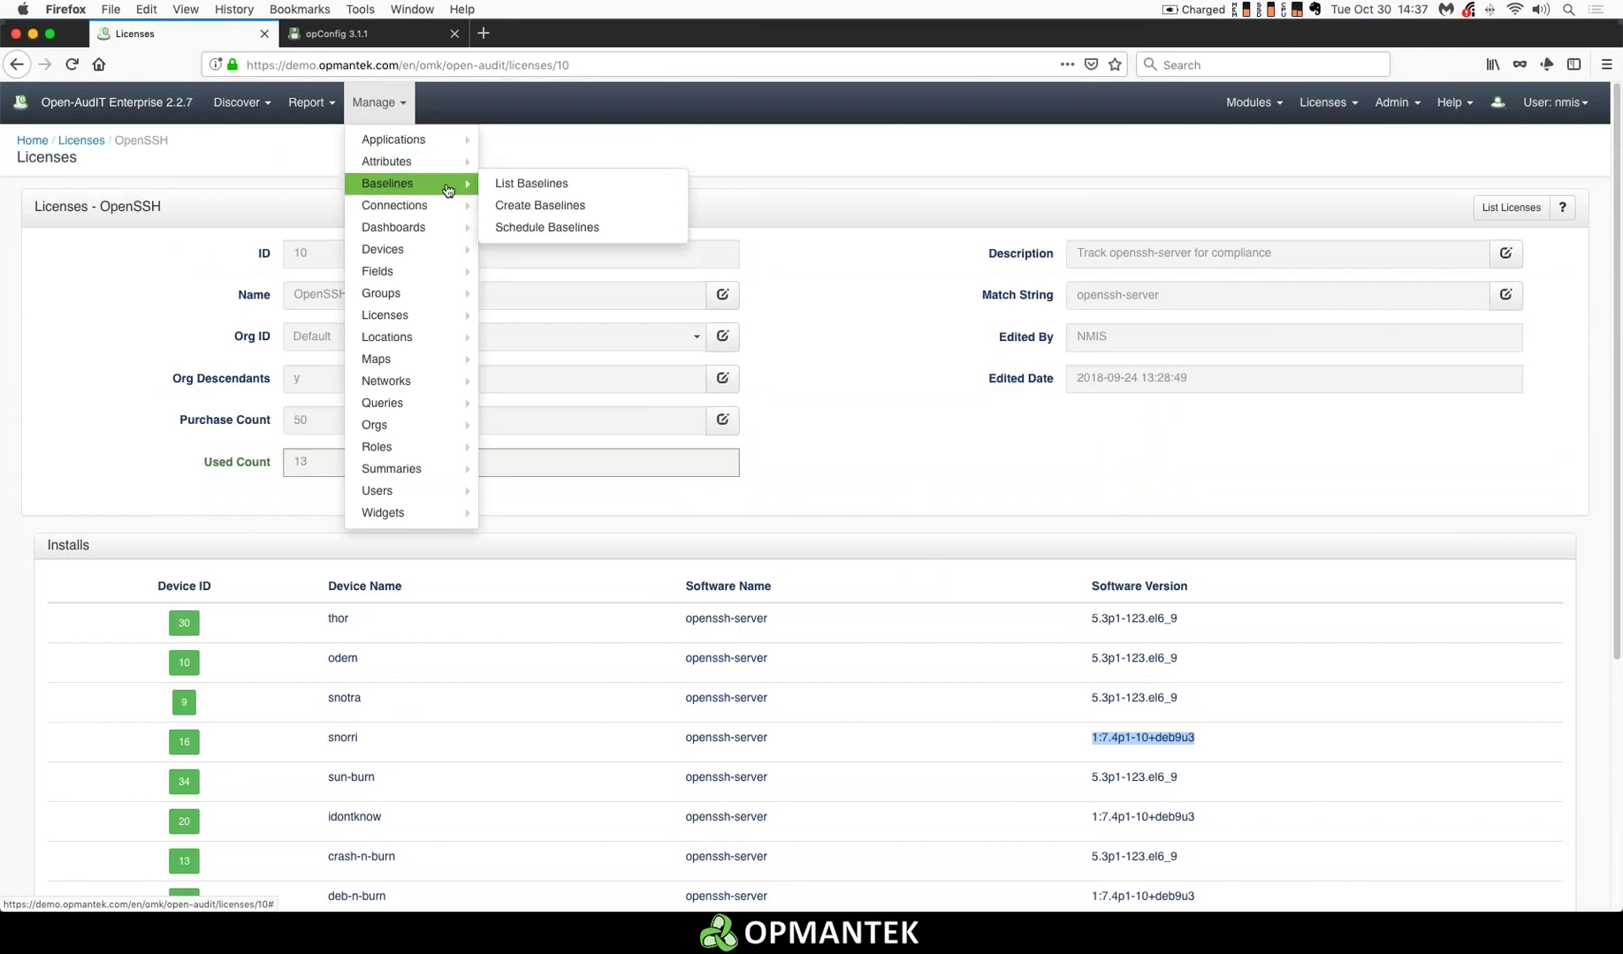
left_click(555, 186)
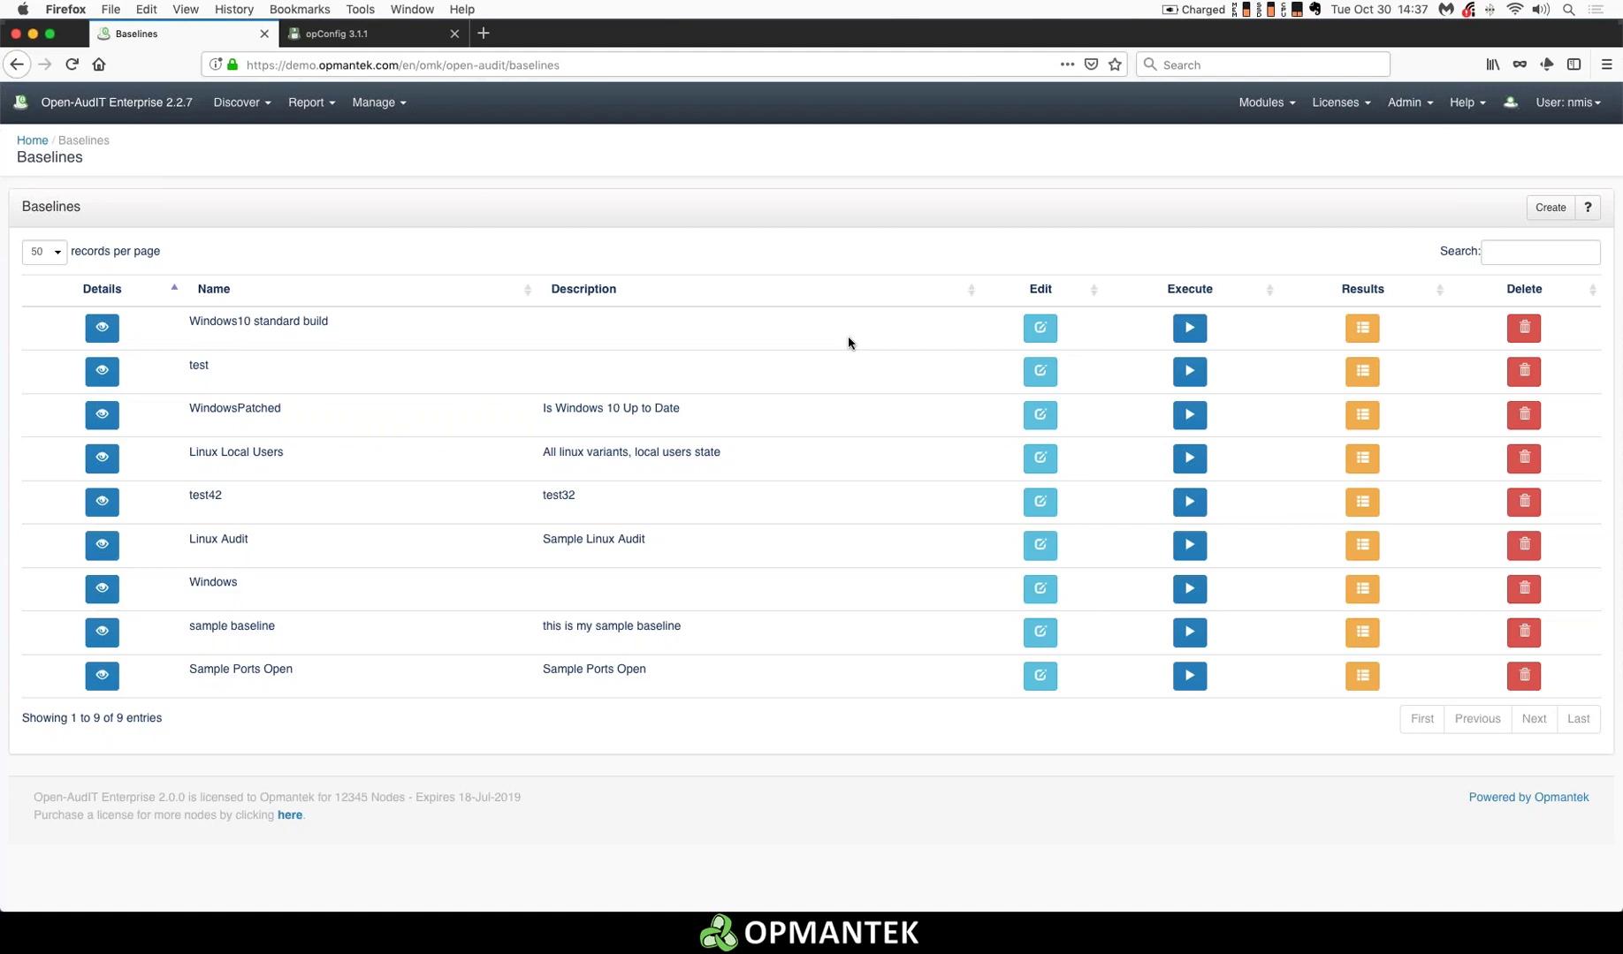
left_click(1362, 328)
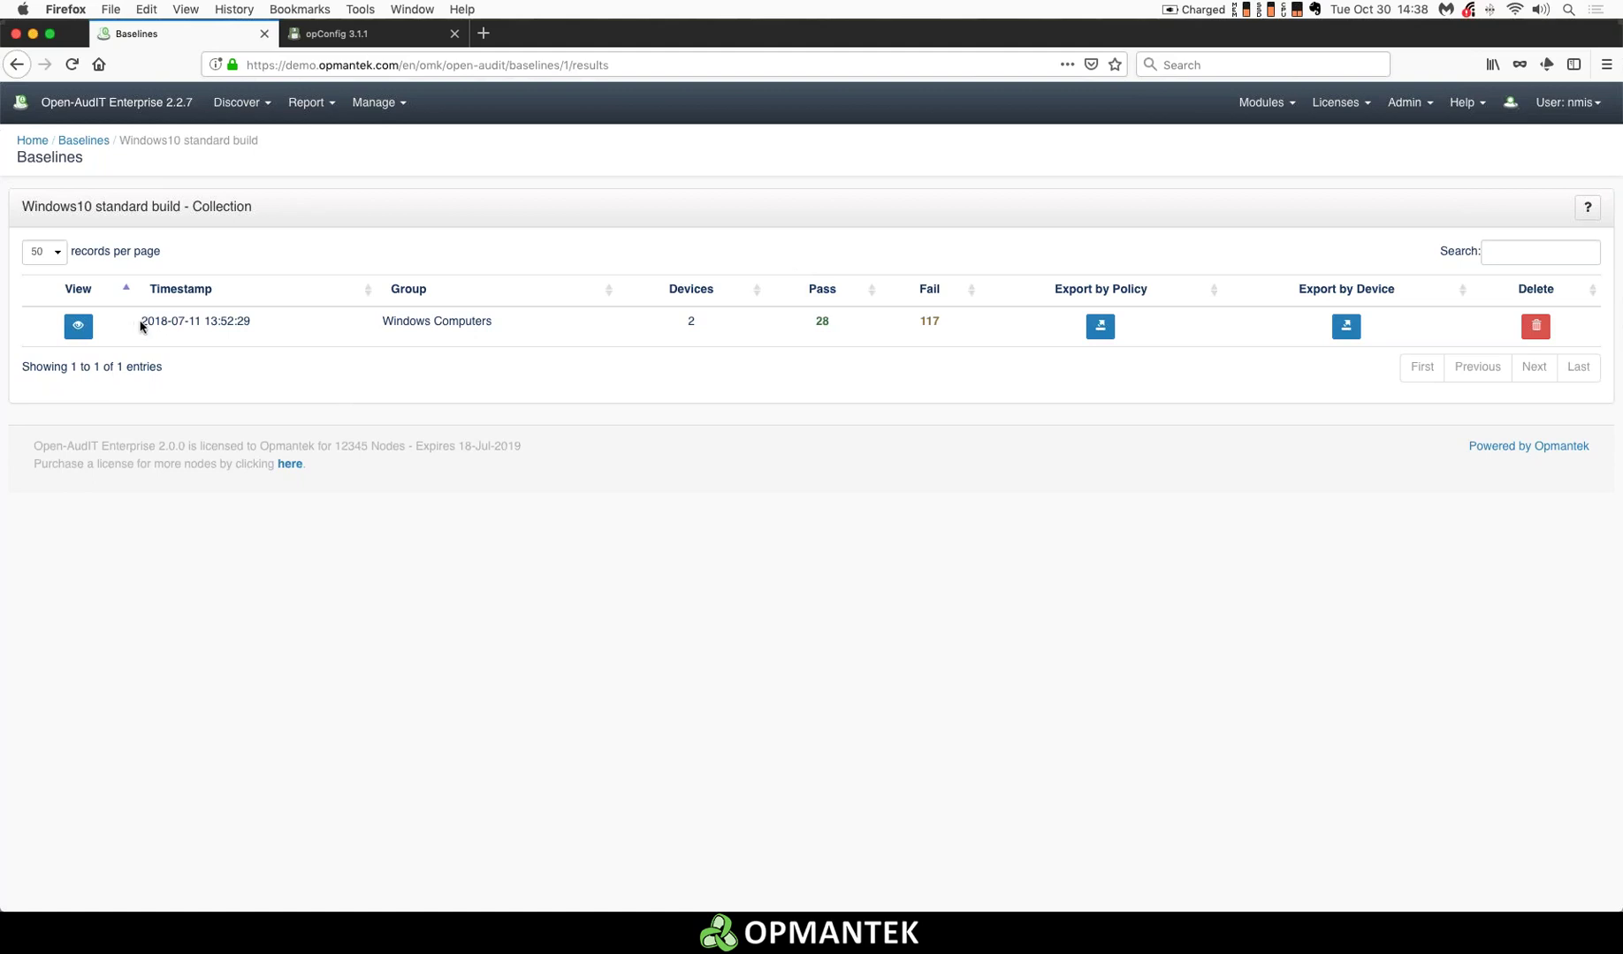
left_click_drag(141, 323, 253, 326)
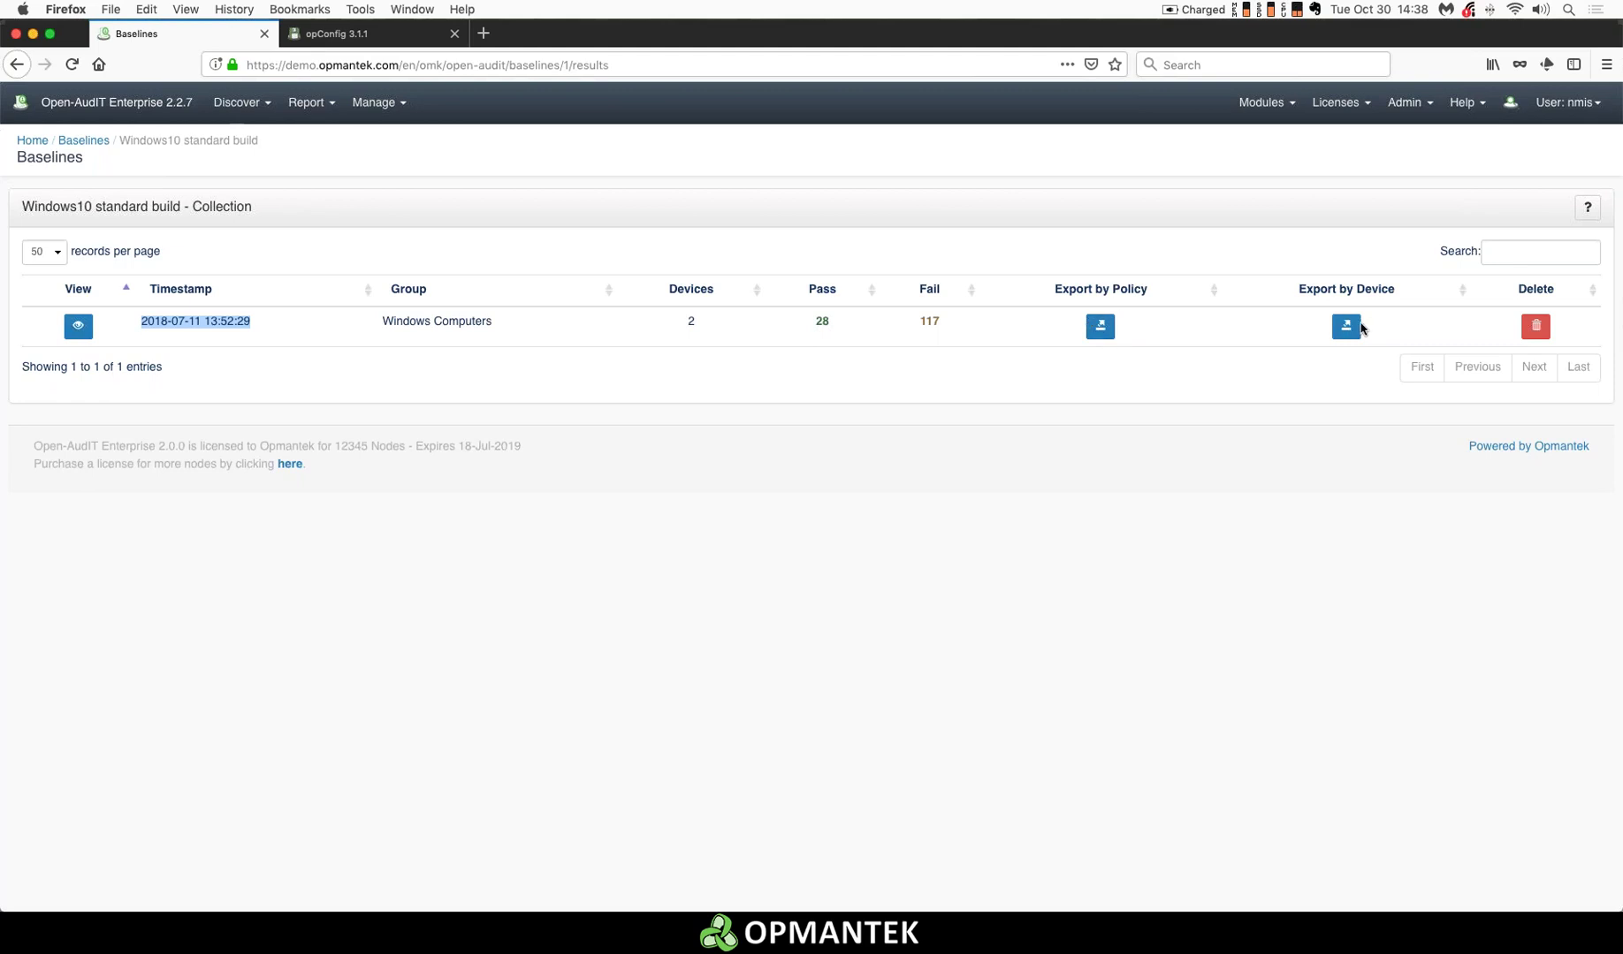
- Open the Windows Computers result of that baseline and review its pass and fail counts by policy and device
left_click(78, 328)
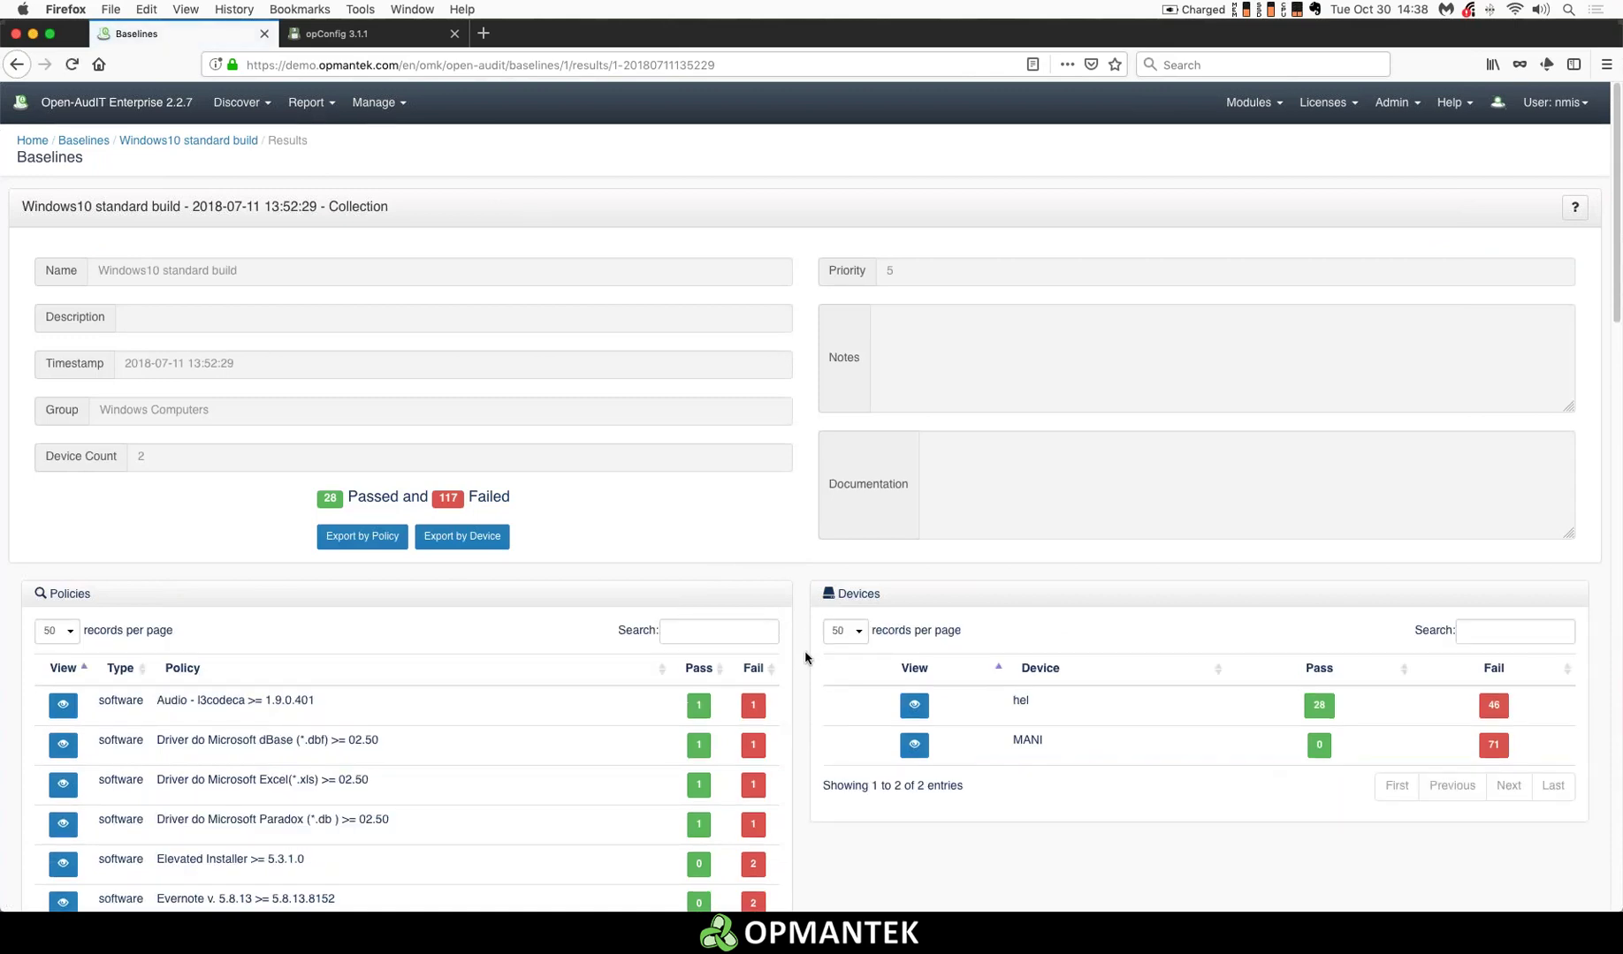
scroll(804, 657, "down", 1)
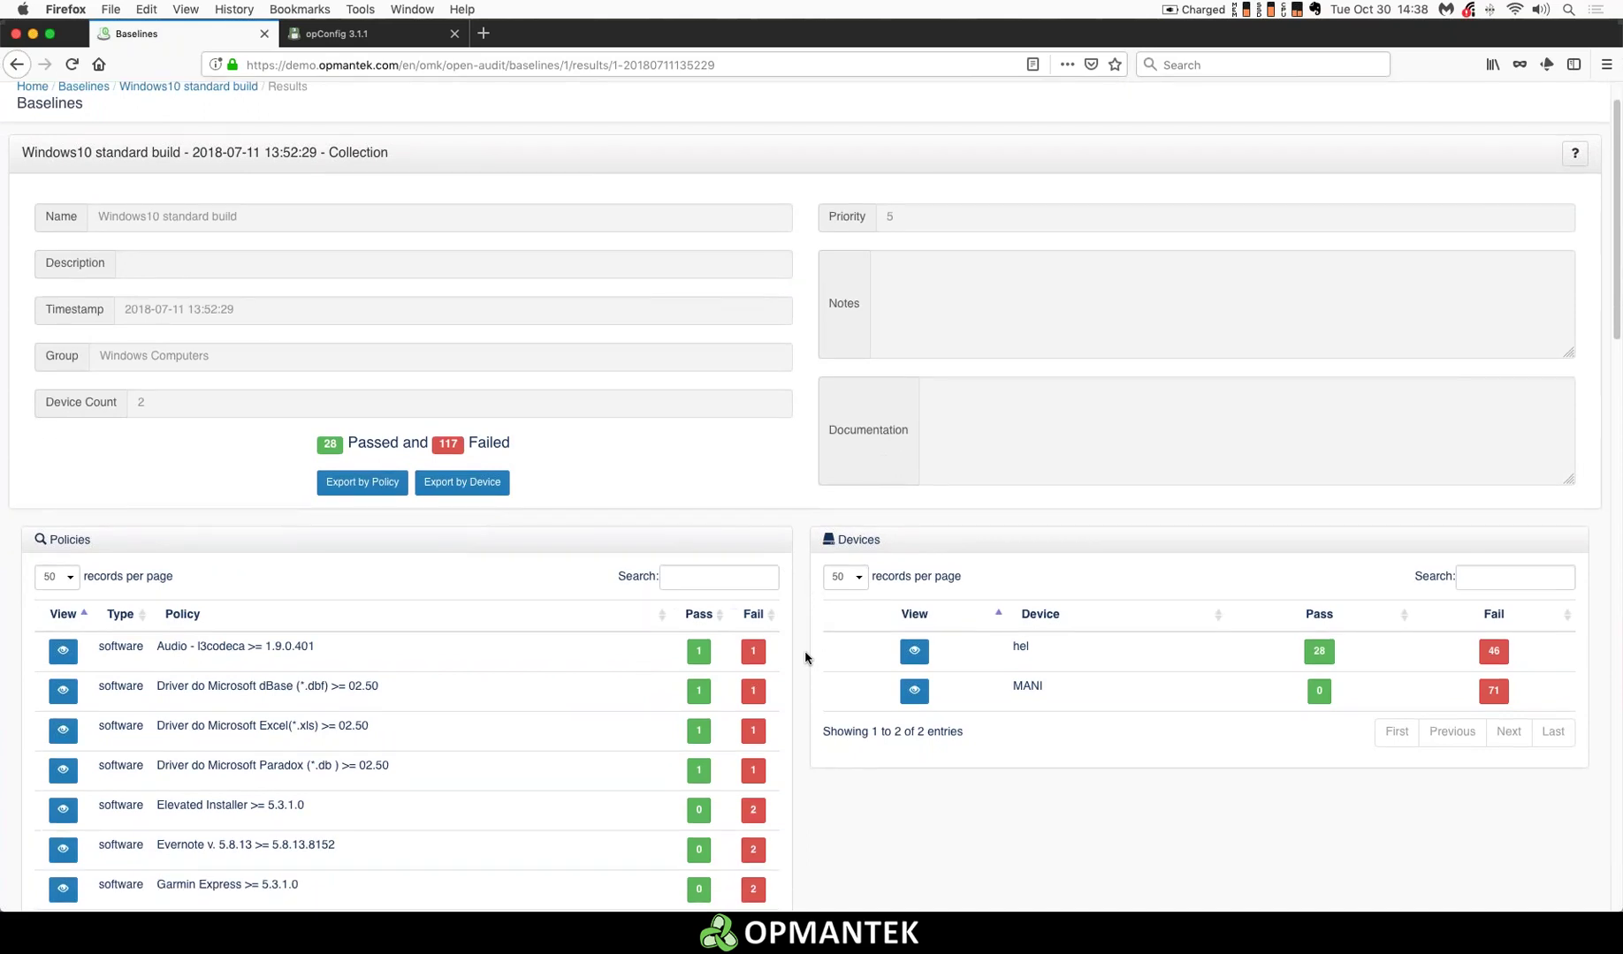
scroll(804, 657, "up", 1)
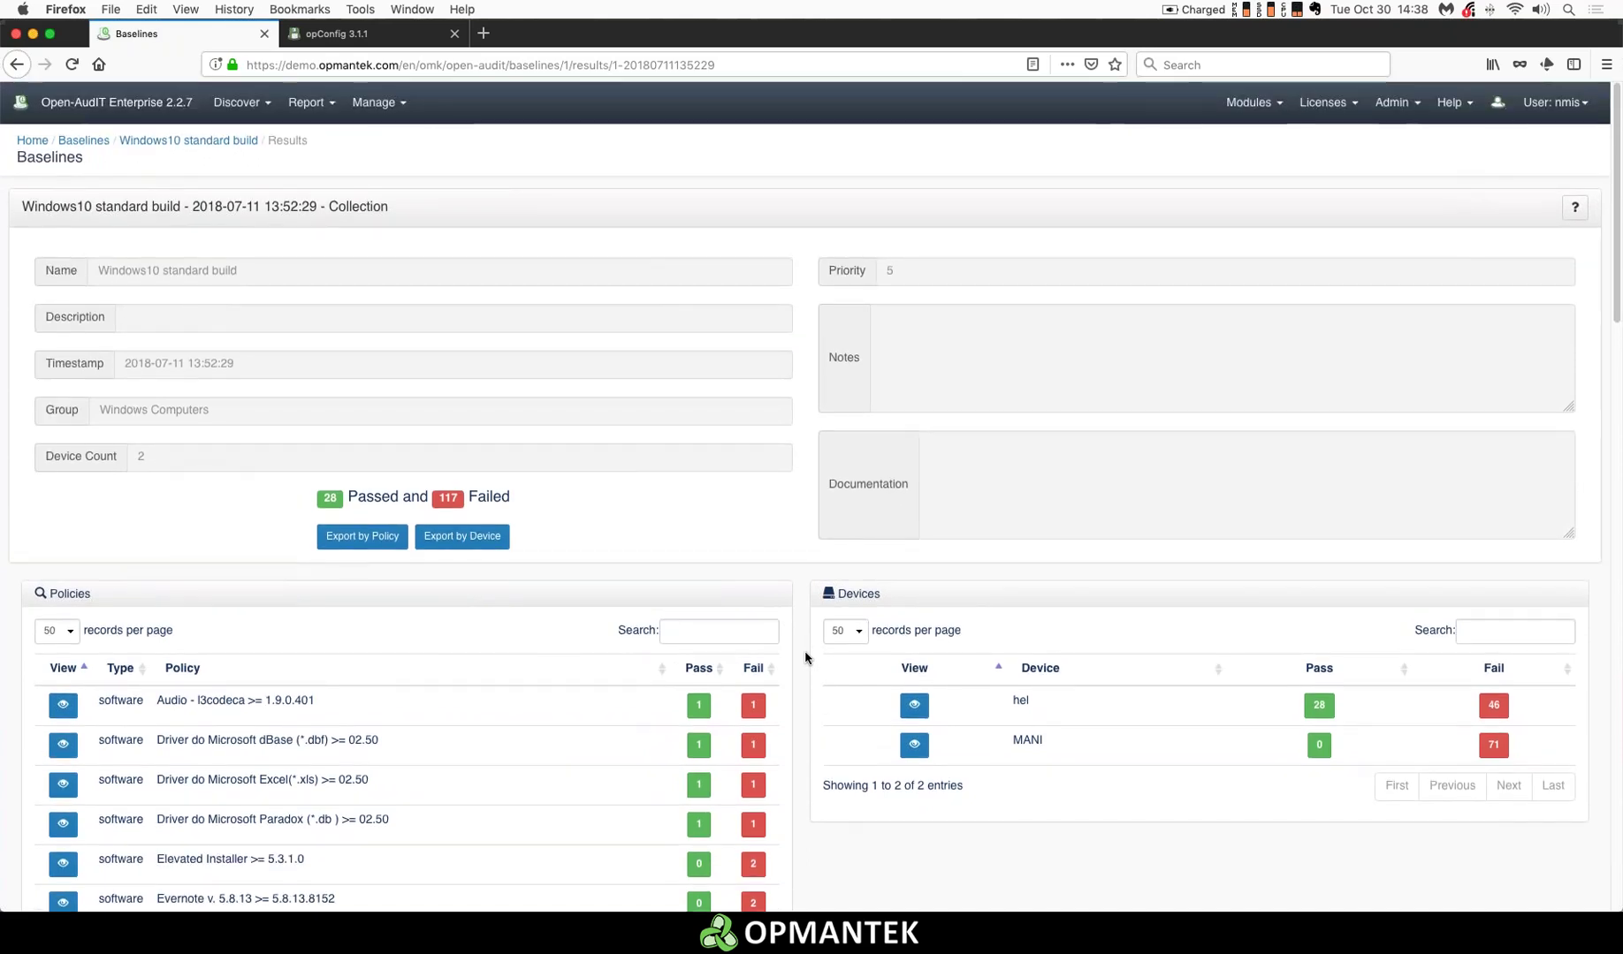
scroll(803, 651, "down", 4)
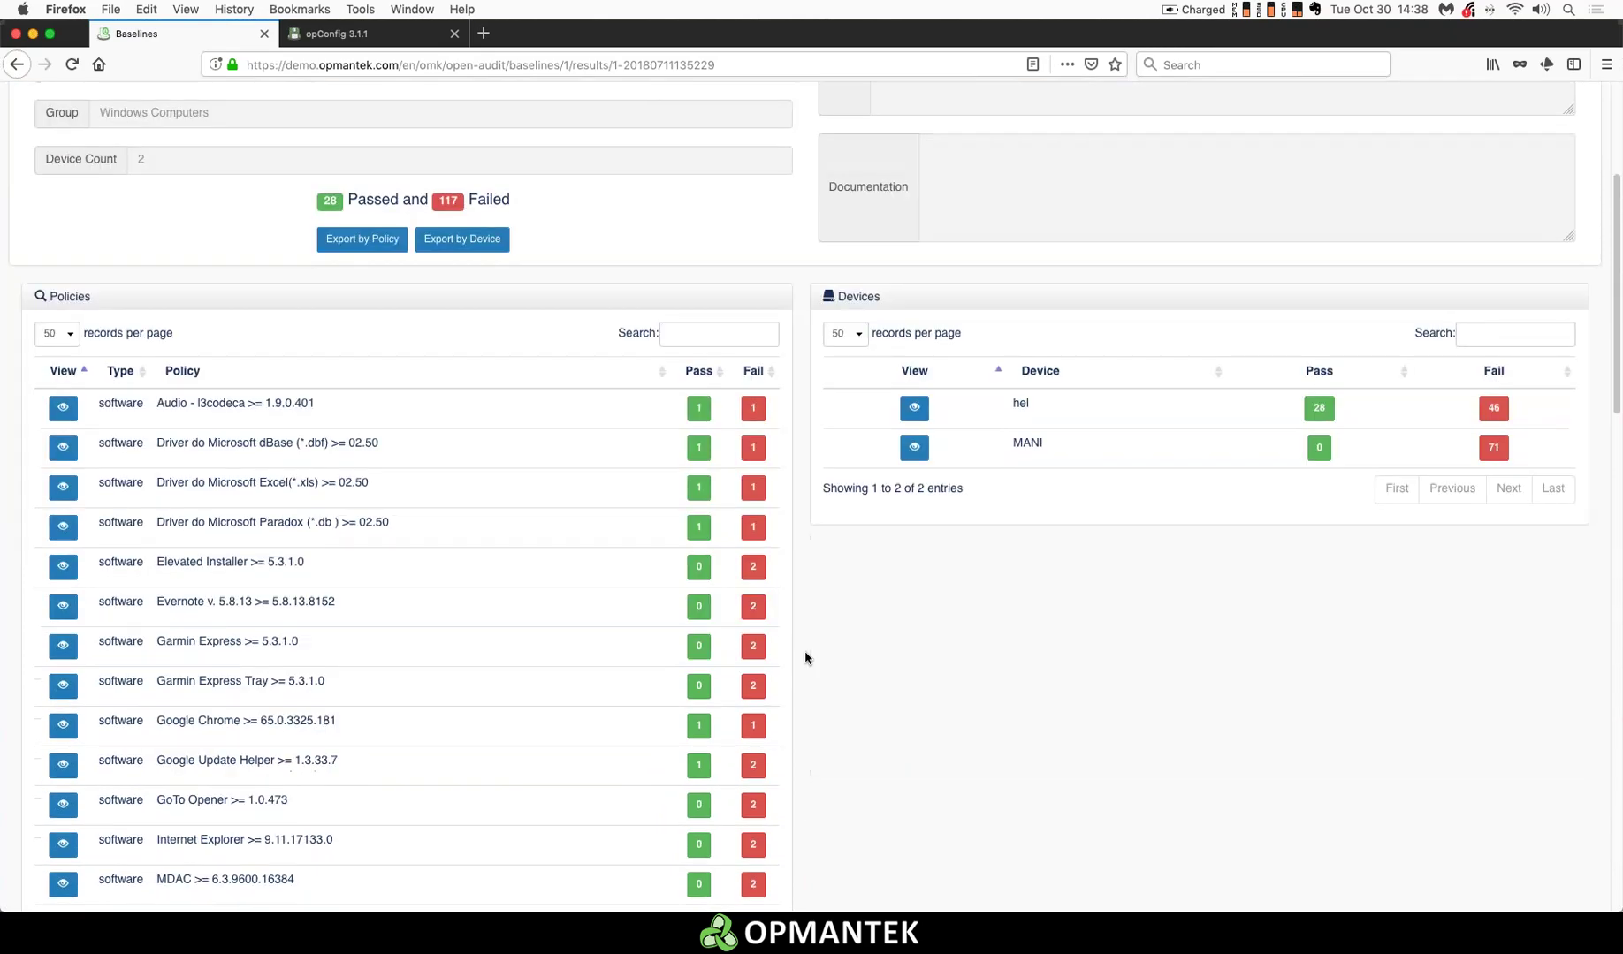
scroll(803, 651, "up", 4)
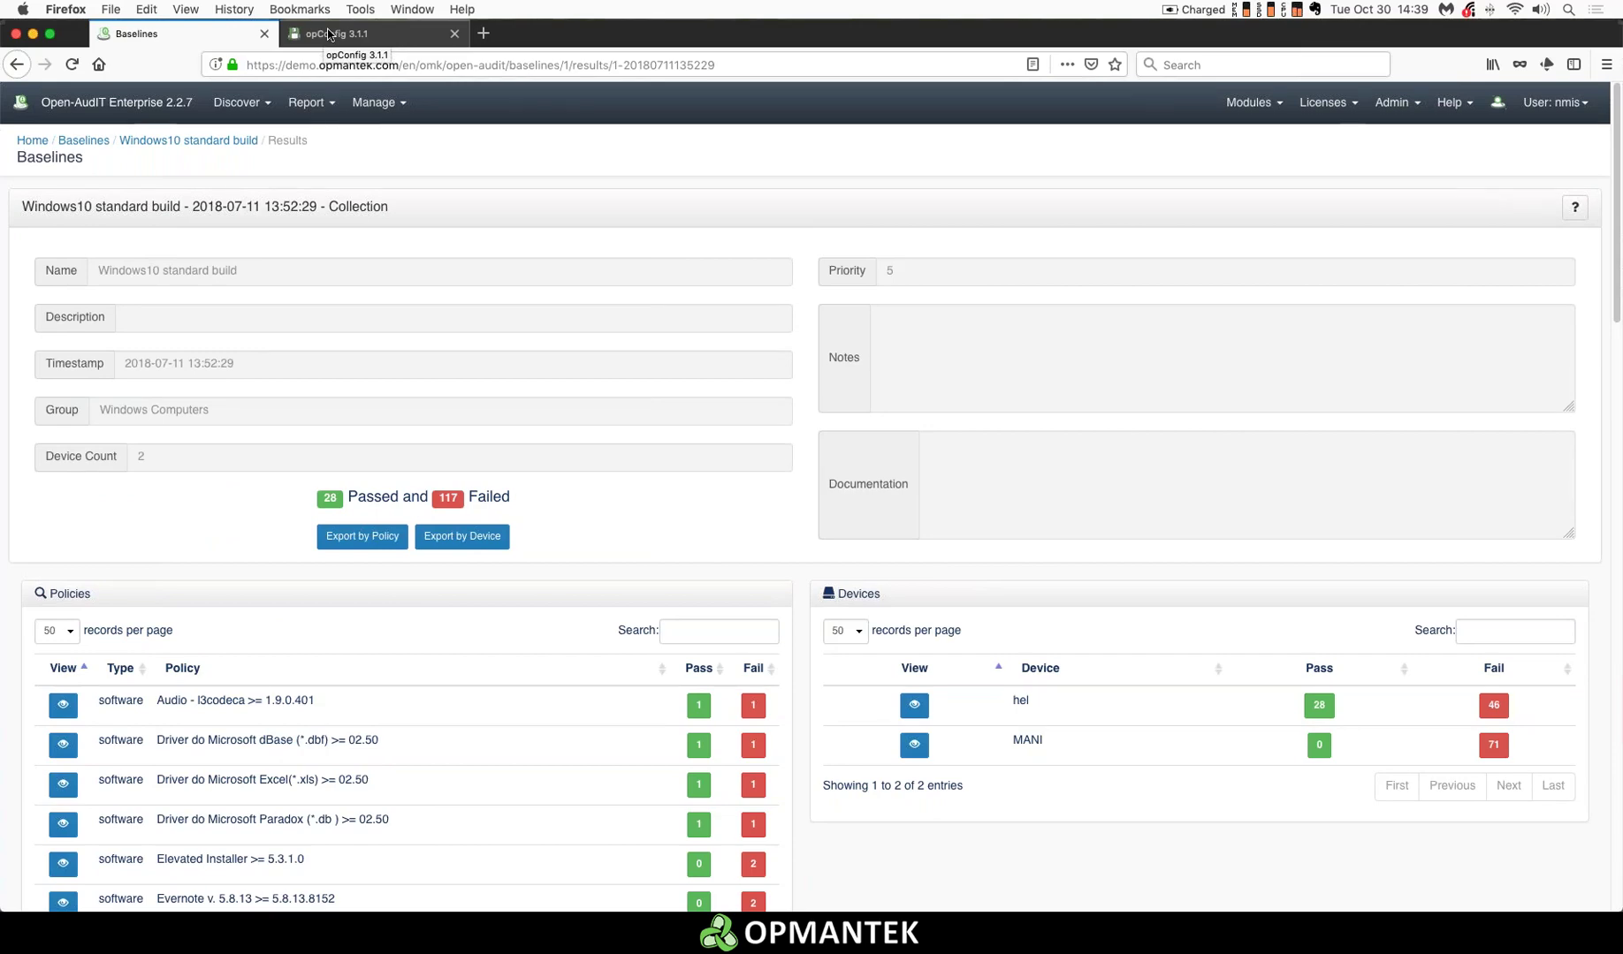
- Switch to opConfig and open the Nodes Report to review the nodes' last commands and changes
left_click(329, 33)
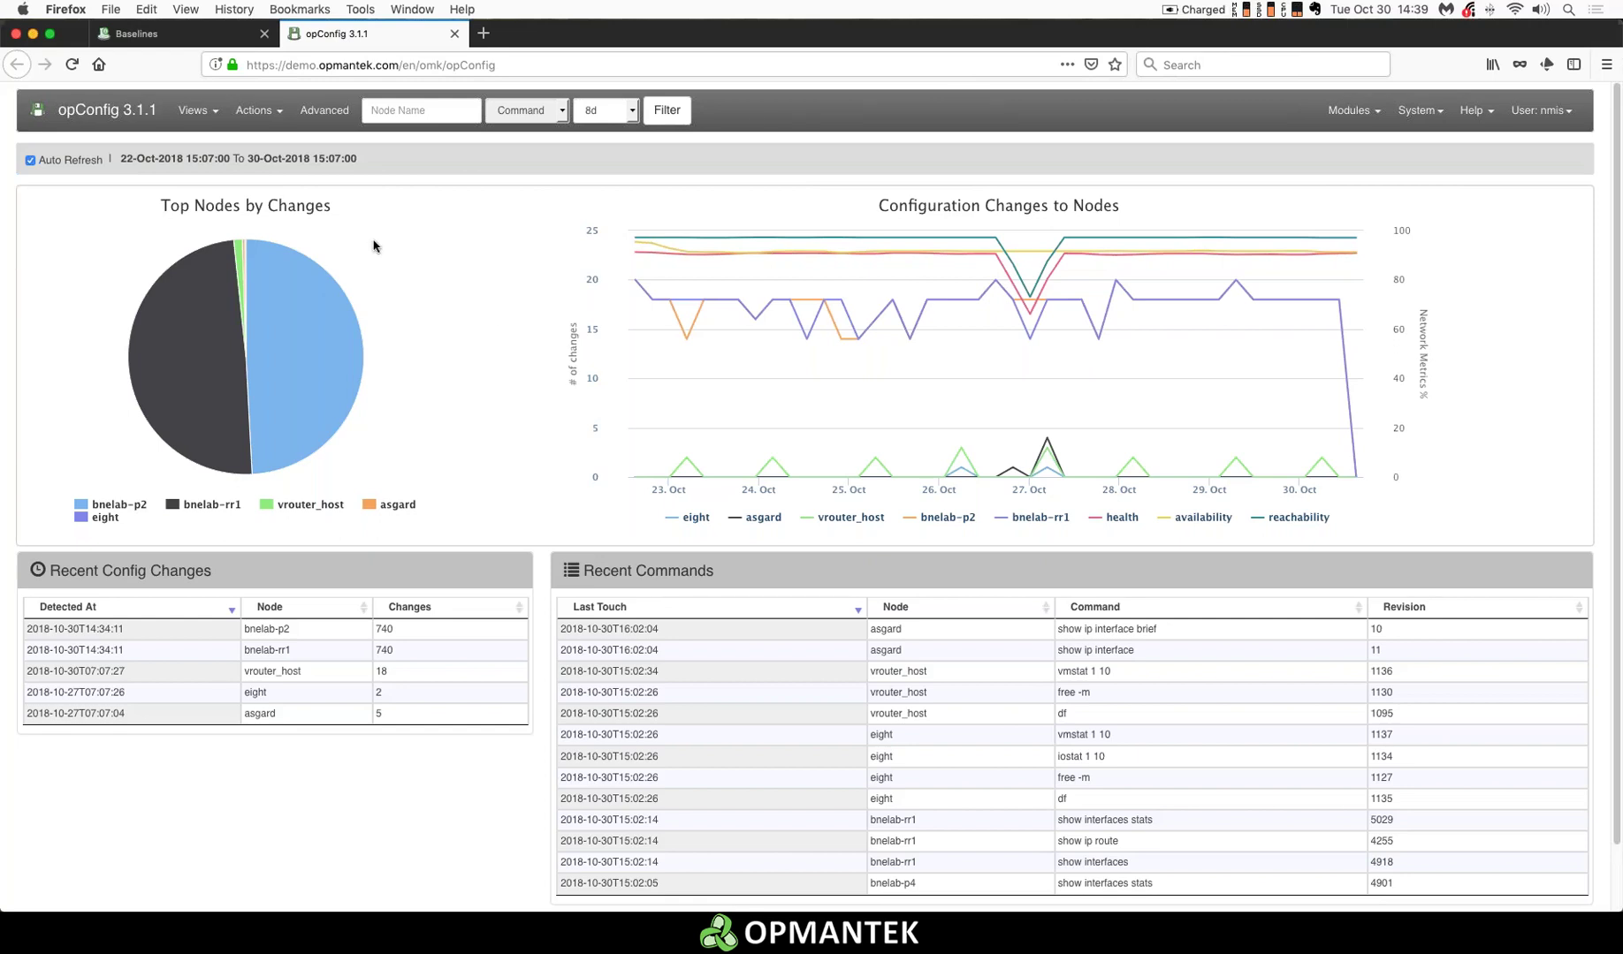
left_click(192, 113)
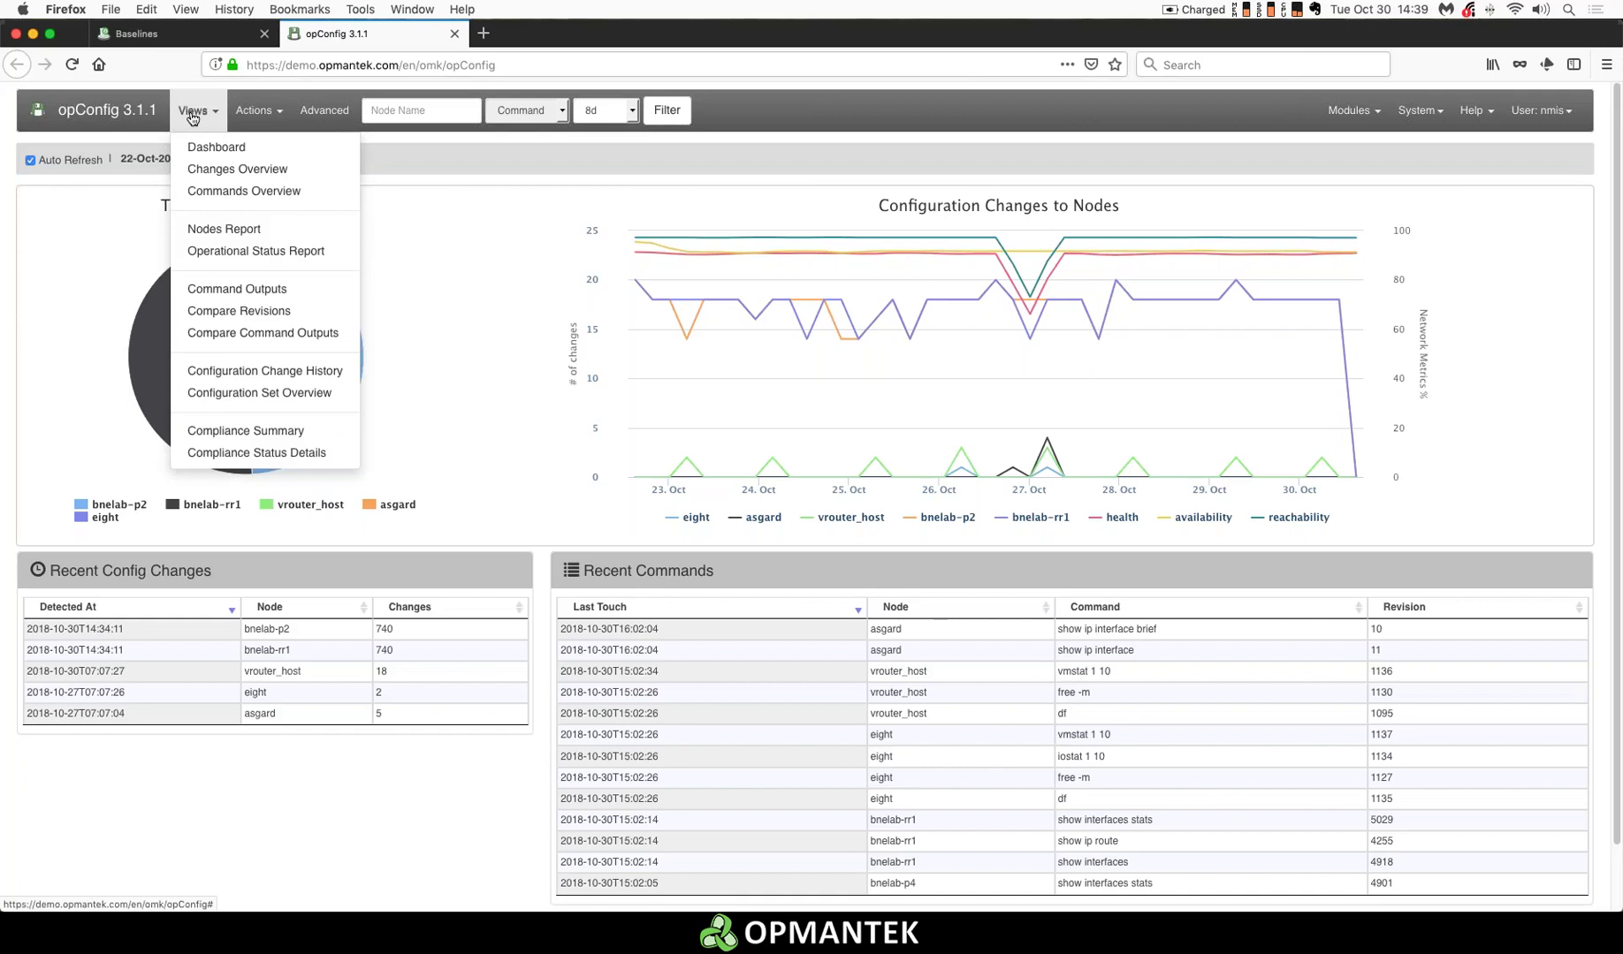
left_click(241, 231)
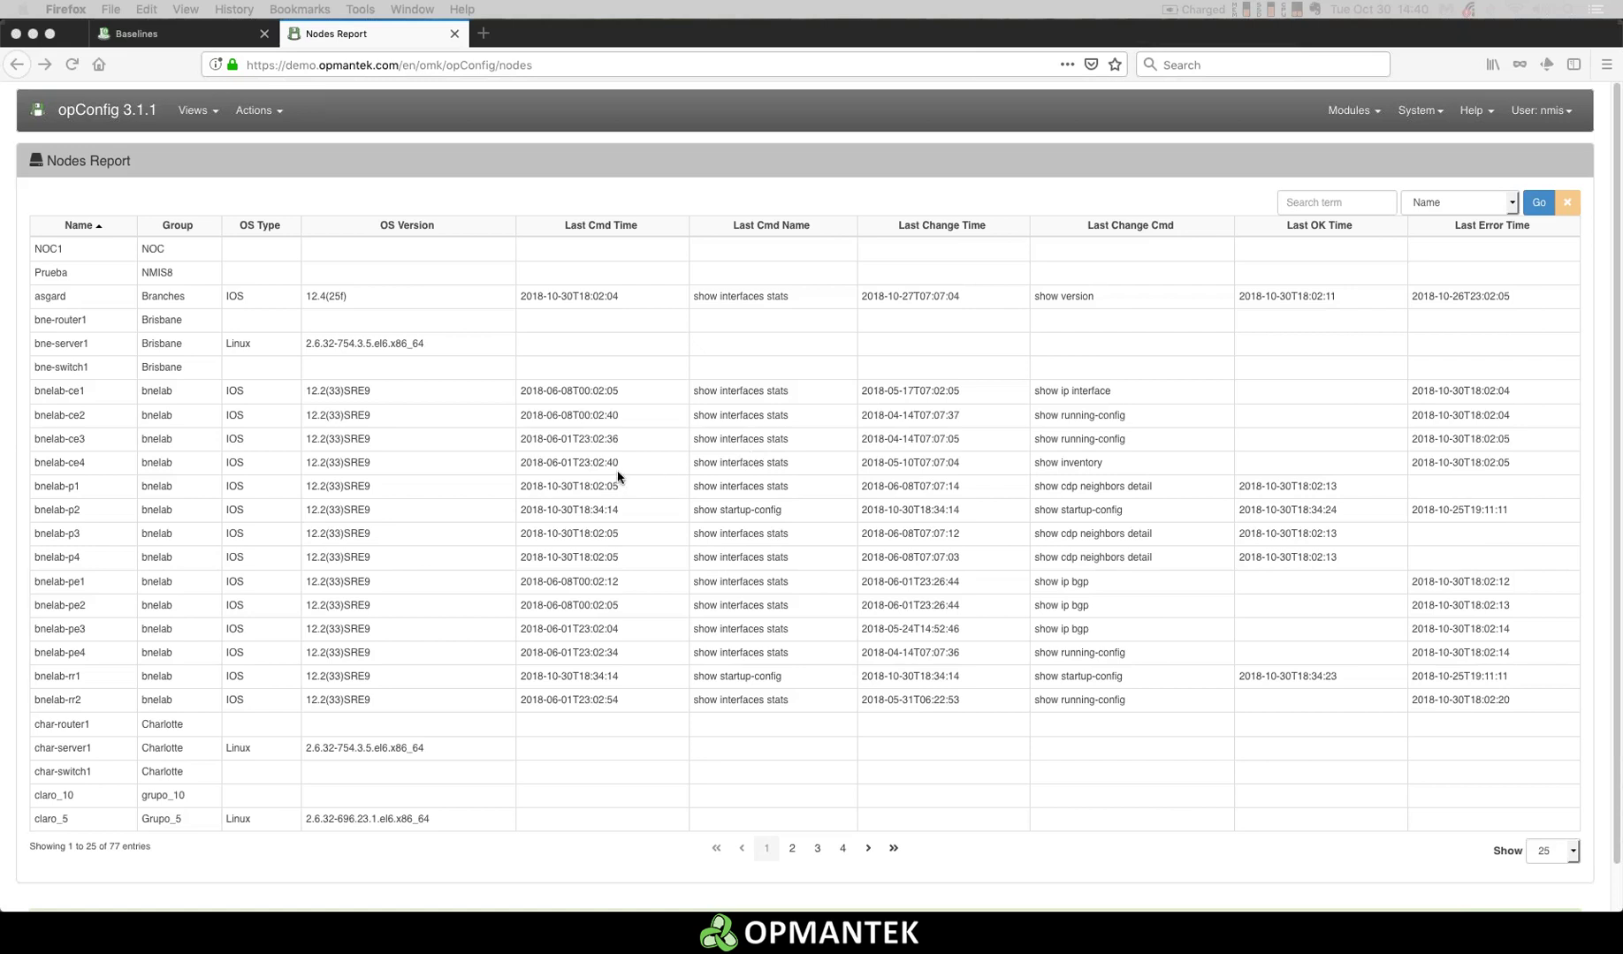
scroll(617, 477, "down", 1)
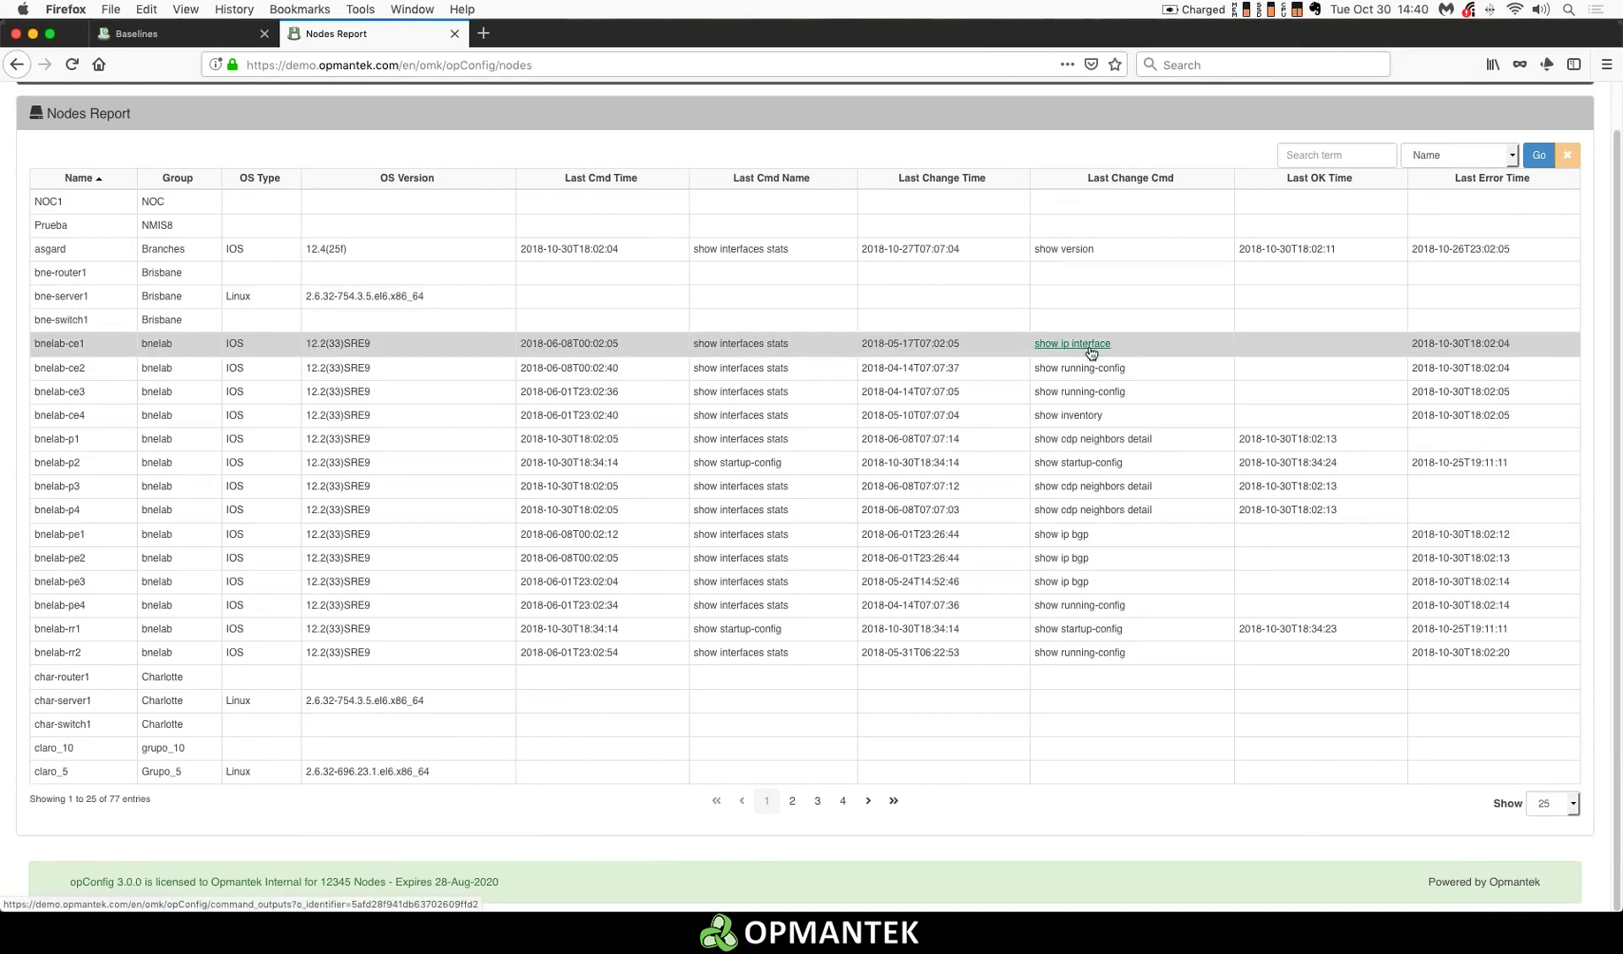
- Open the show running-config output for node bnelab-ce2 and read through the whole configuration
left_click(1070, 377)
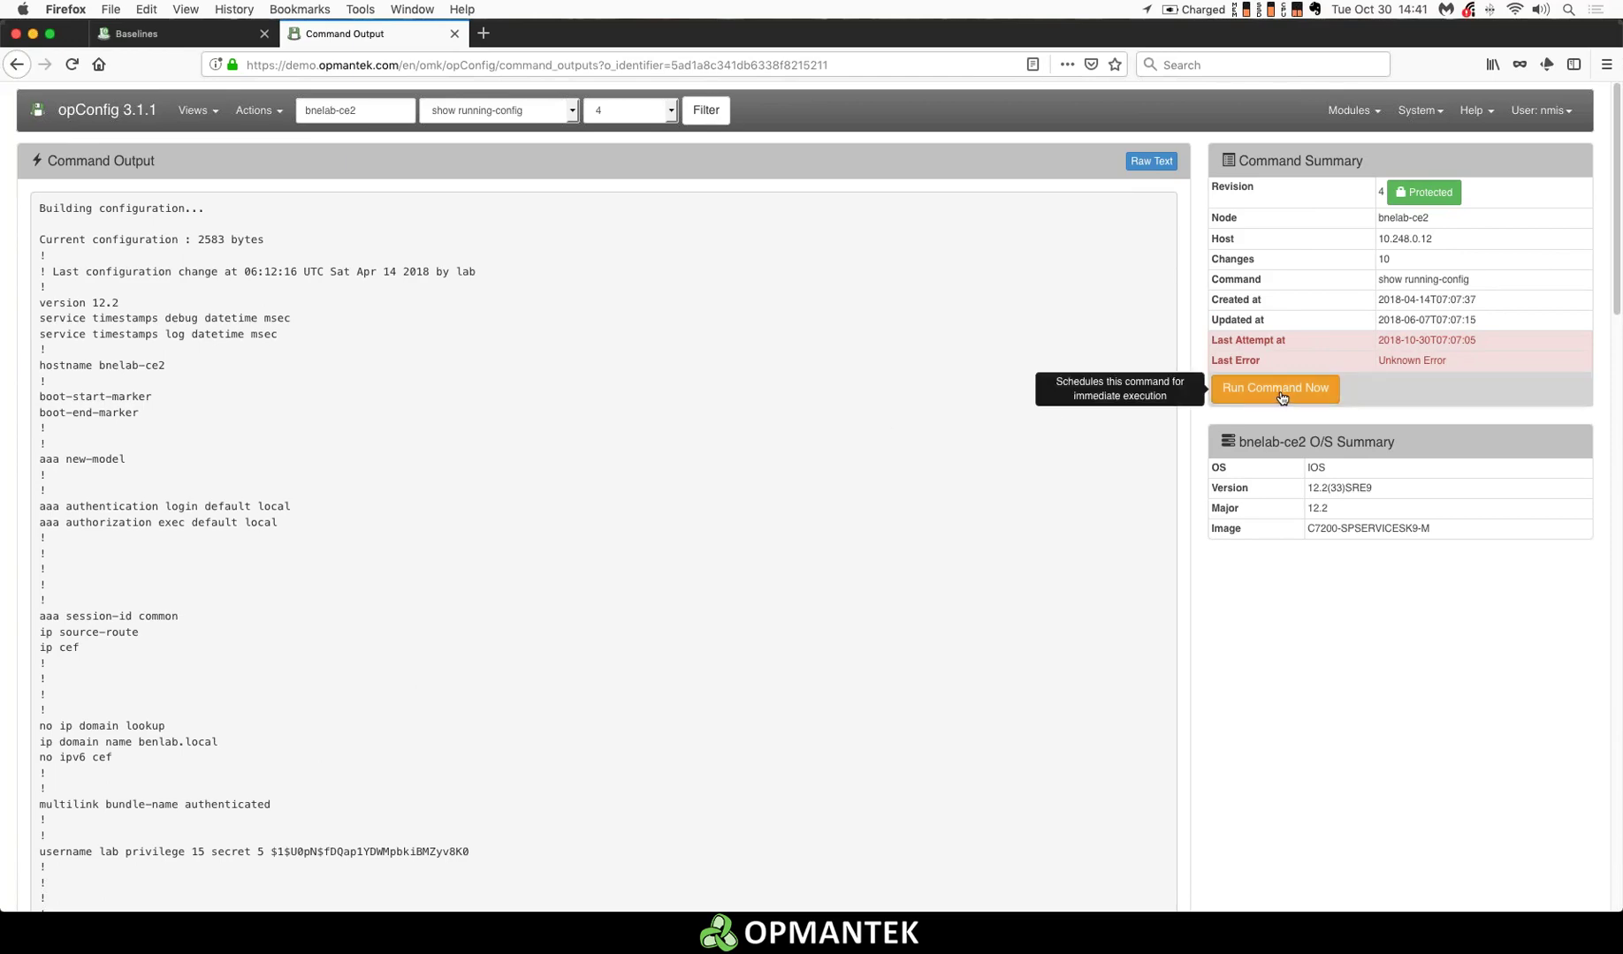
scroll(491, 503, "down", 10)
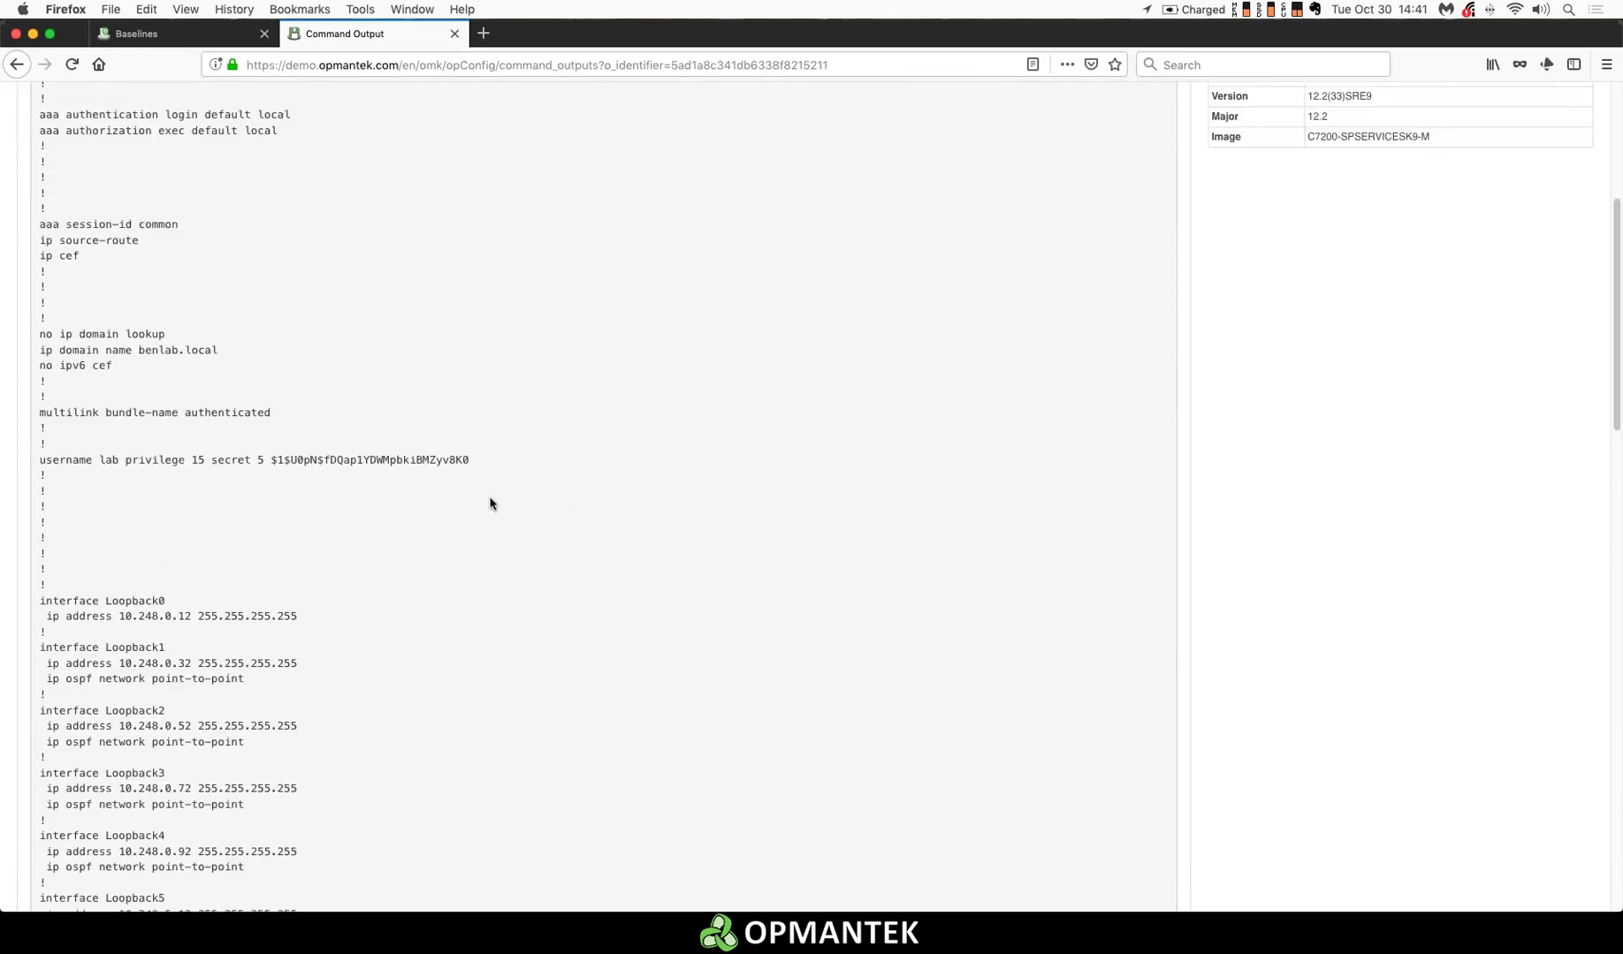
scroll(491, 503, "down", 10)
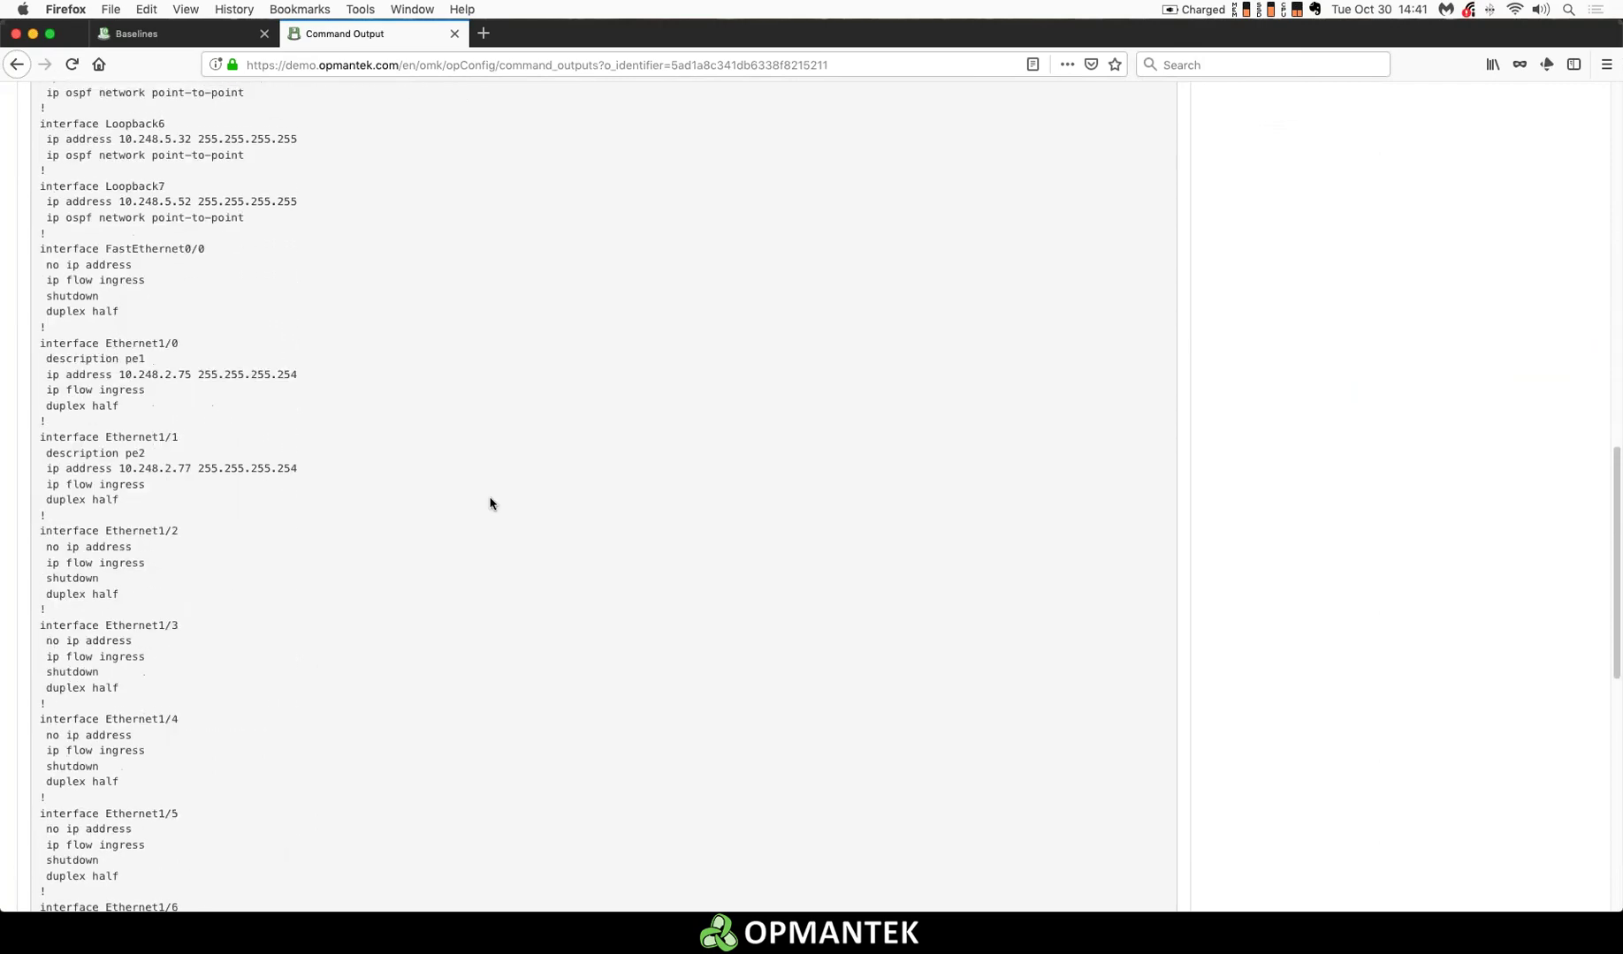
scroll(491, 503, "down", 6)
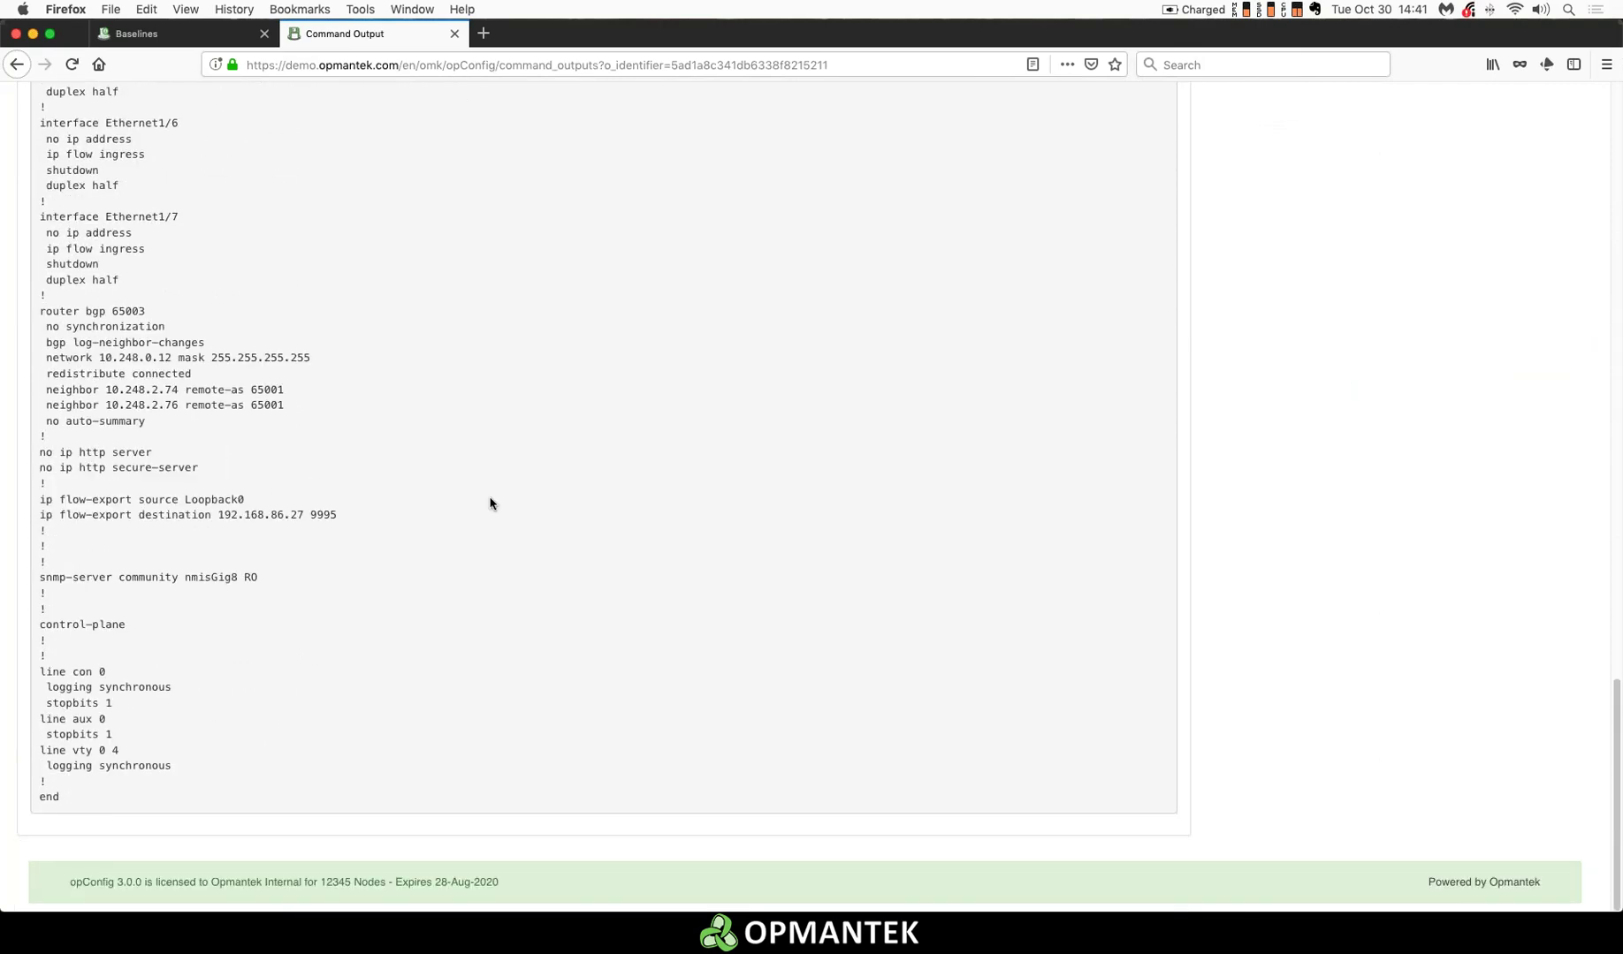
scroll(491, 503, "up", 20)
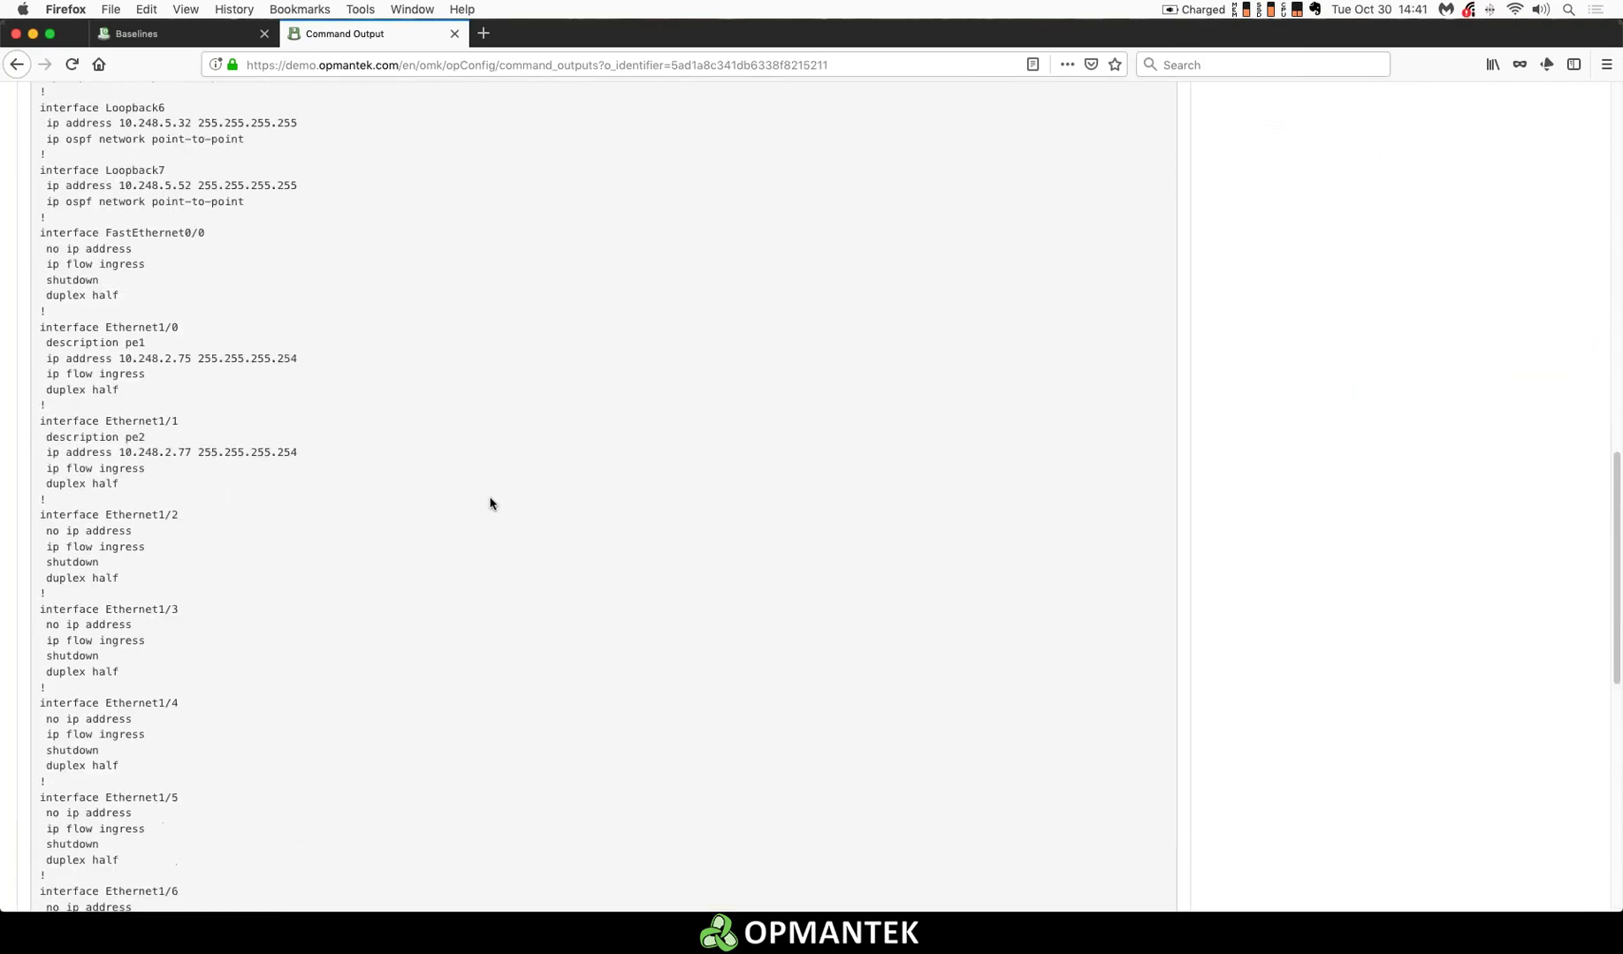
scroll(491, 503, "up", 2)
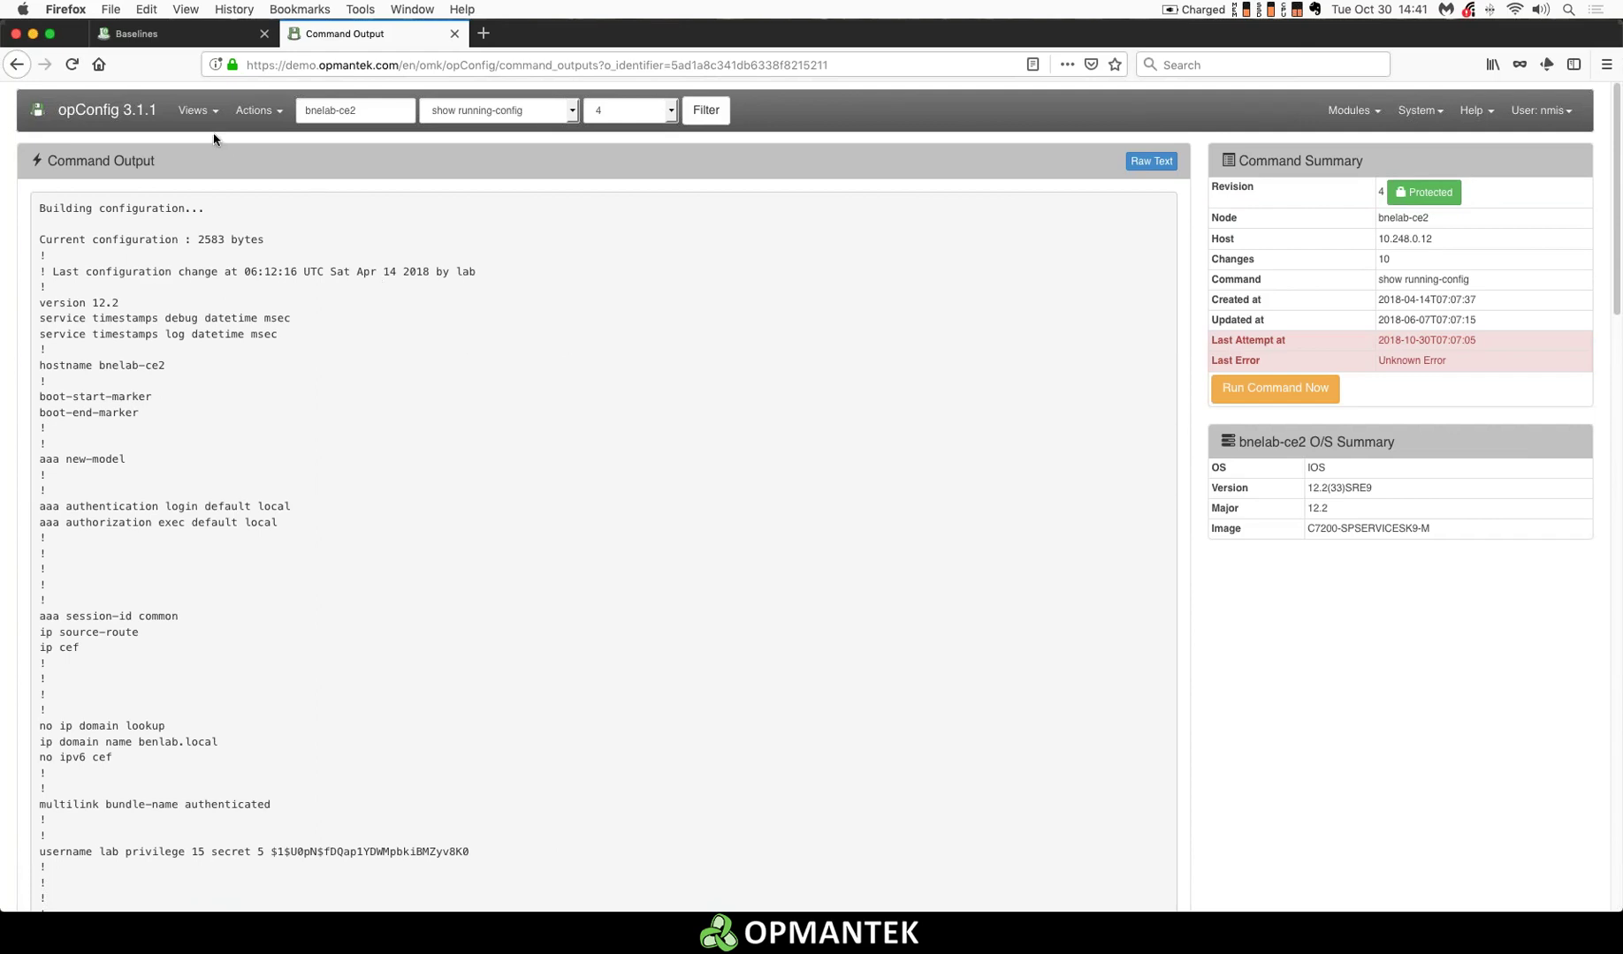
- Open the Commands Overview and look through the recent commands collected from the nodes
left_click(198, 111)
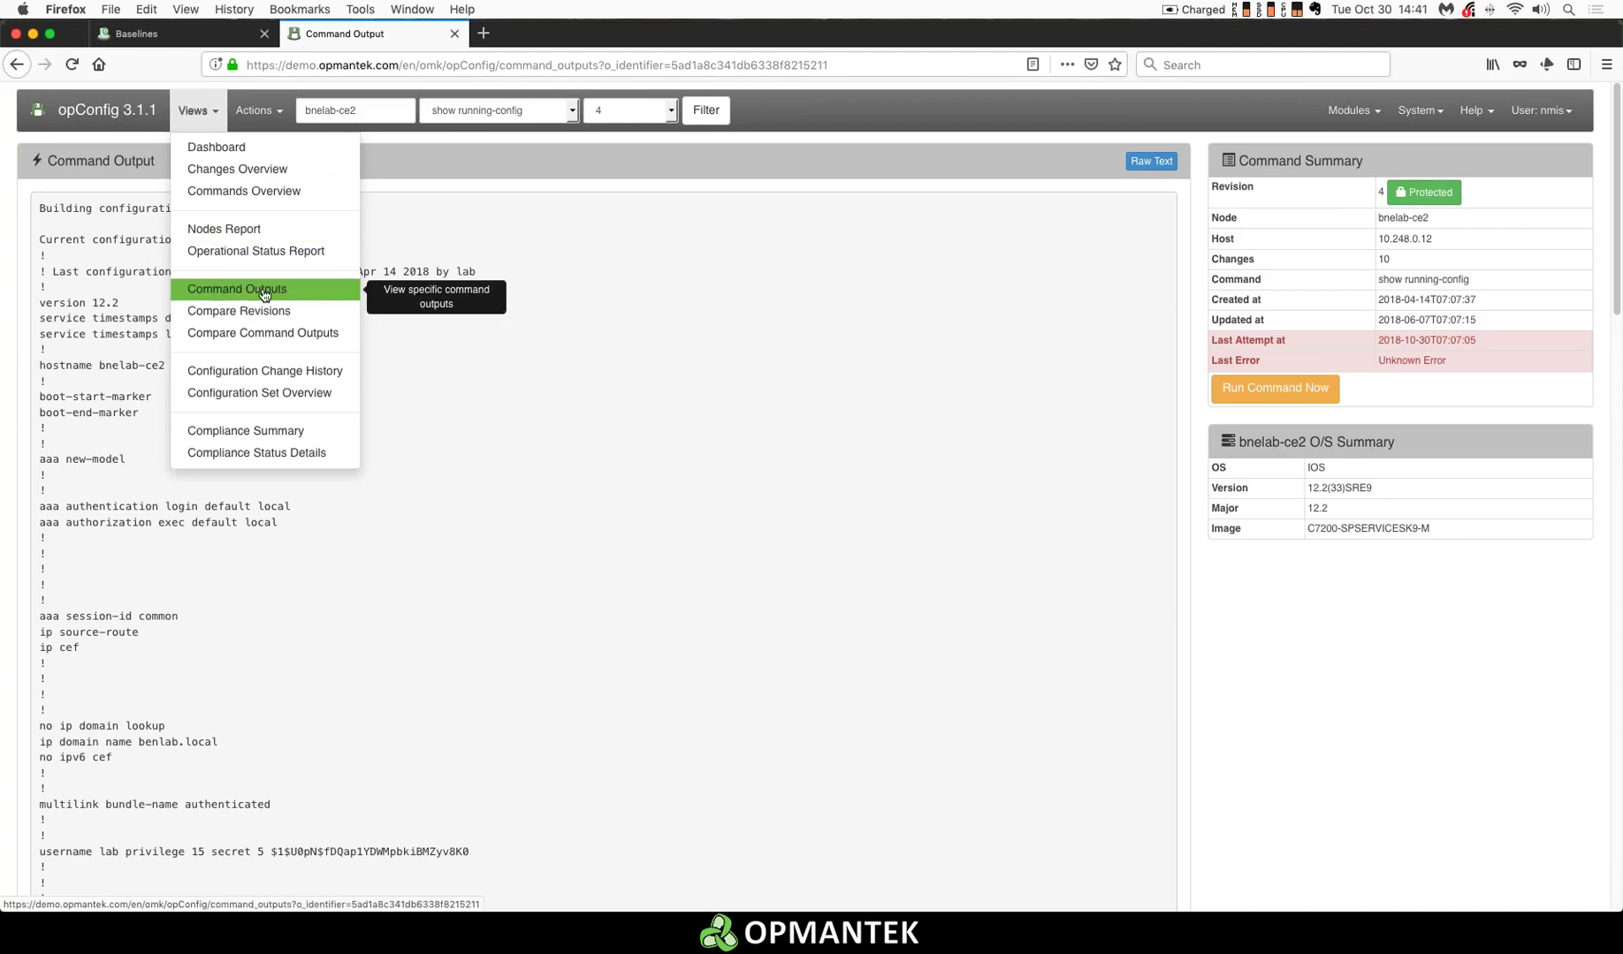
left_click(265, 194)
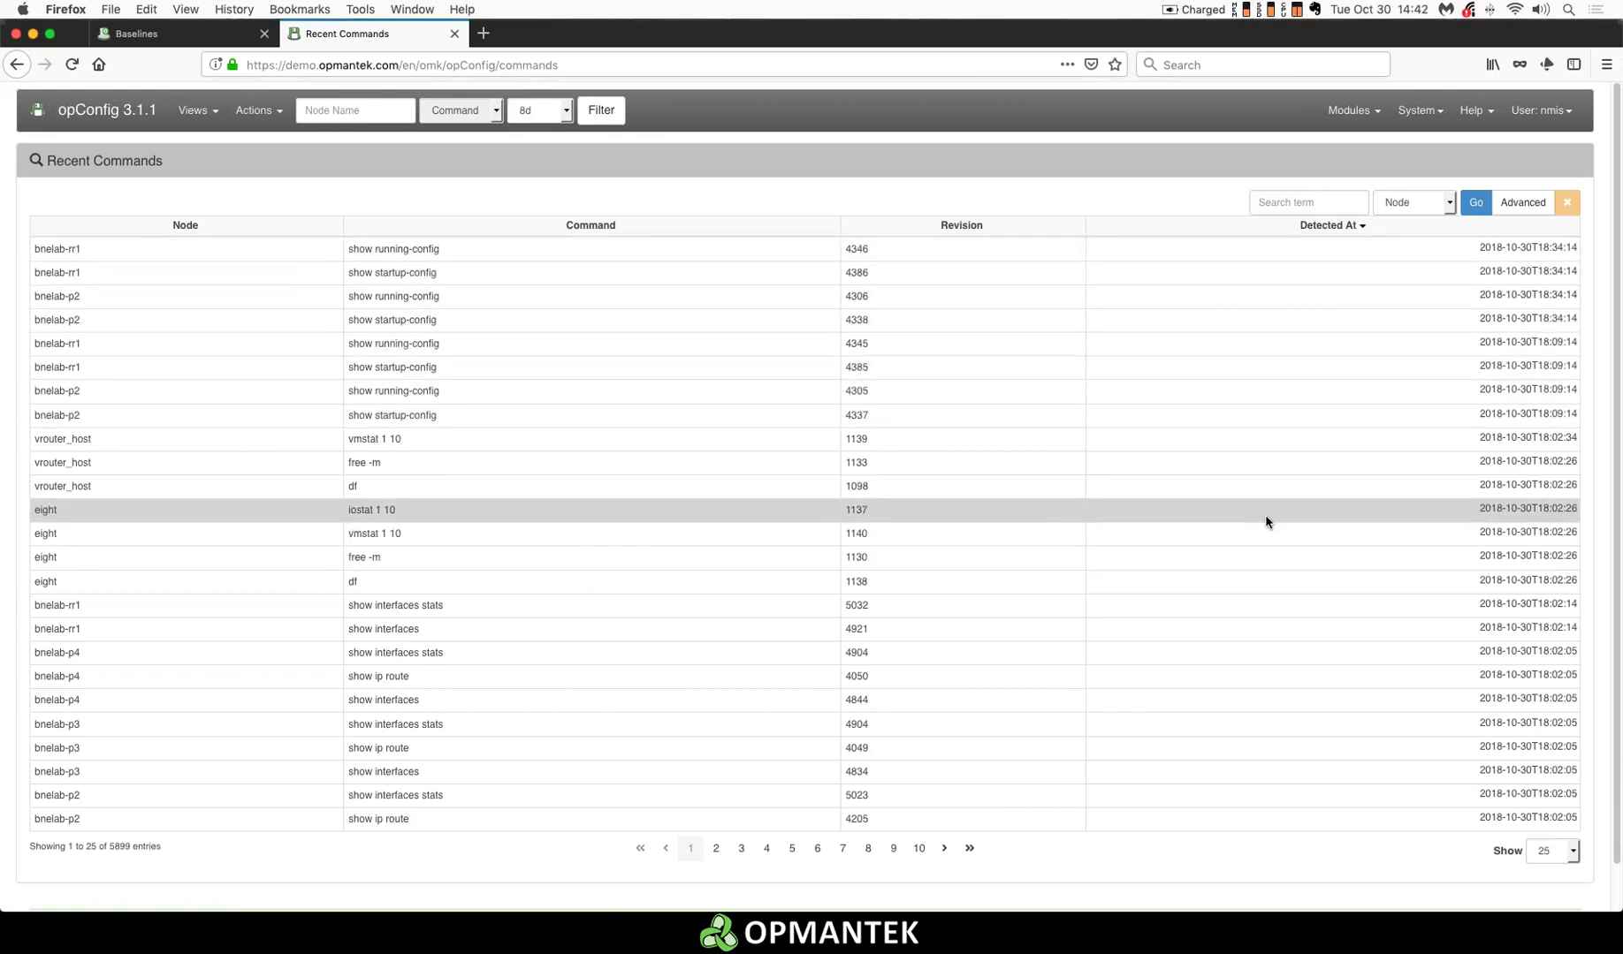
scroll(1265, 520, "down", 1)
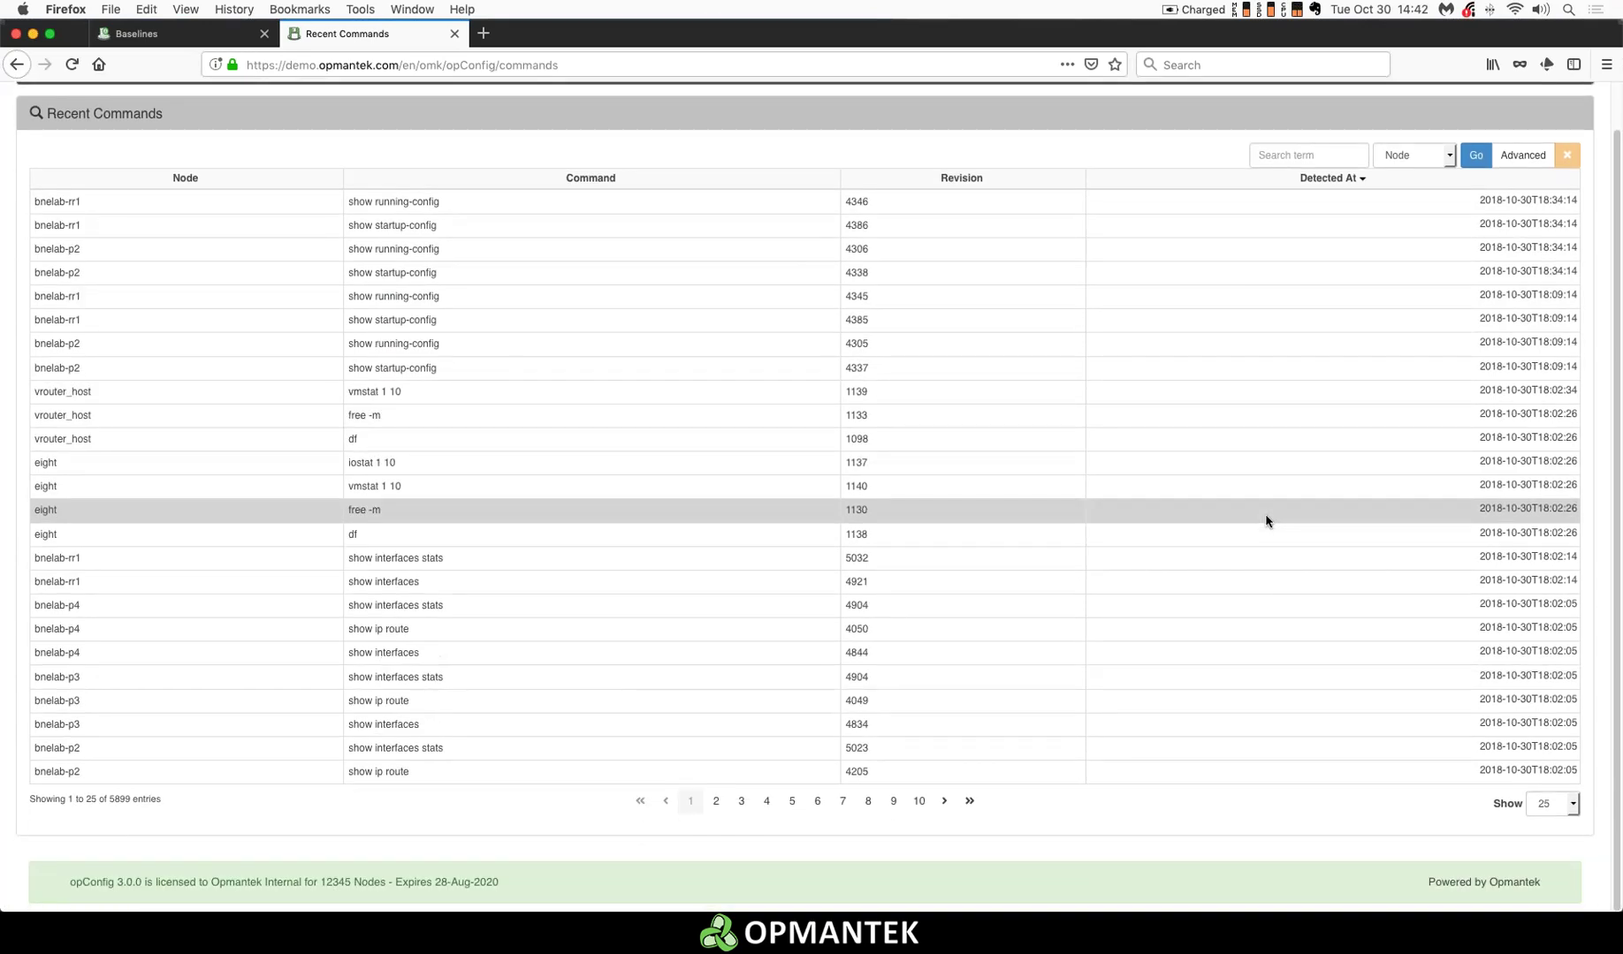
- Review the search field choices for recent commands and the advanced search criteria, closing the advanced search without running it
scroll(1264, 520, "up", 1)
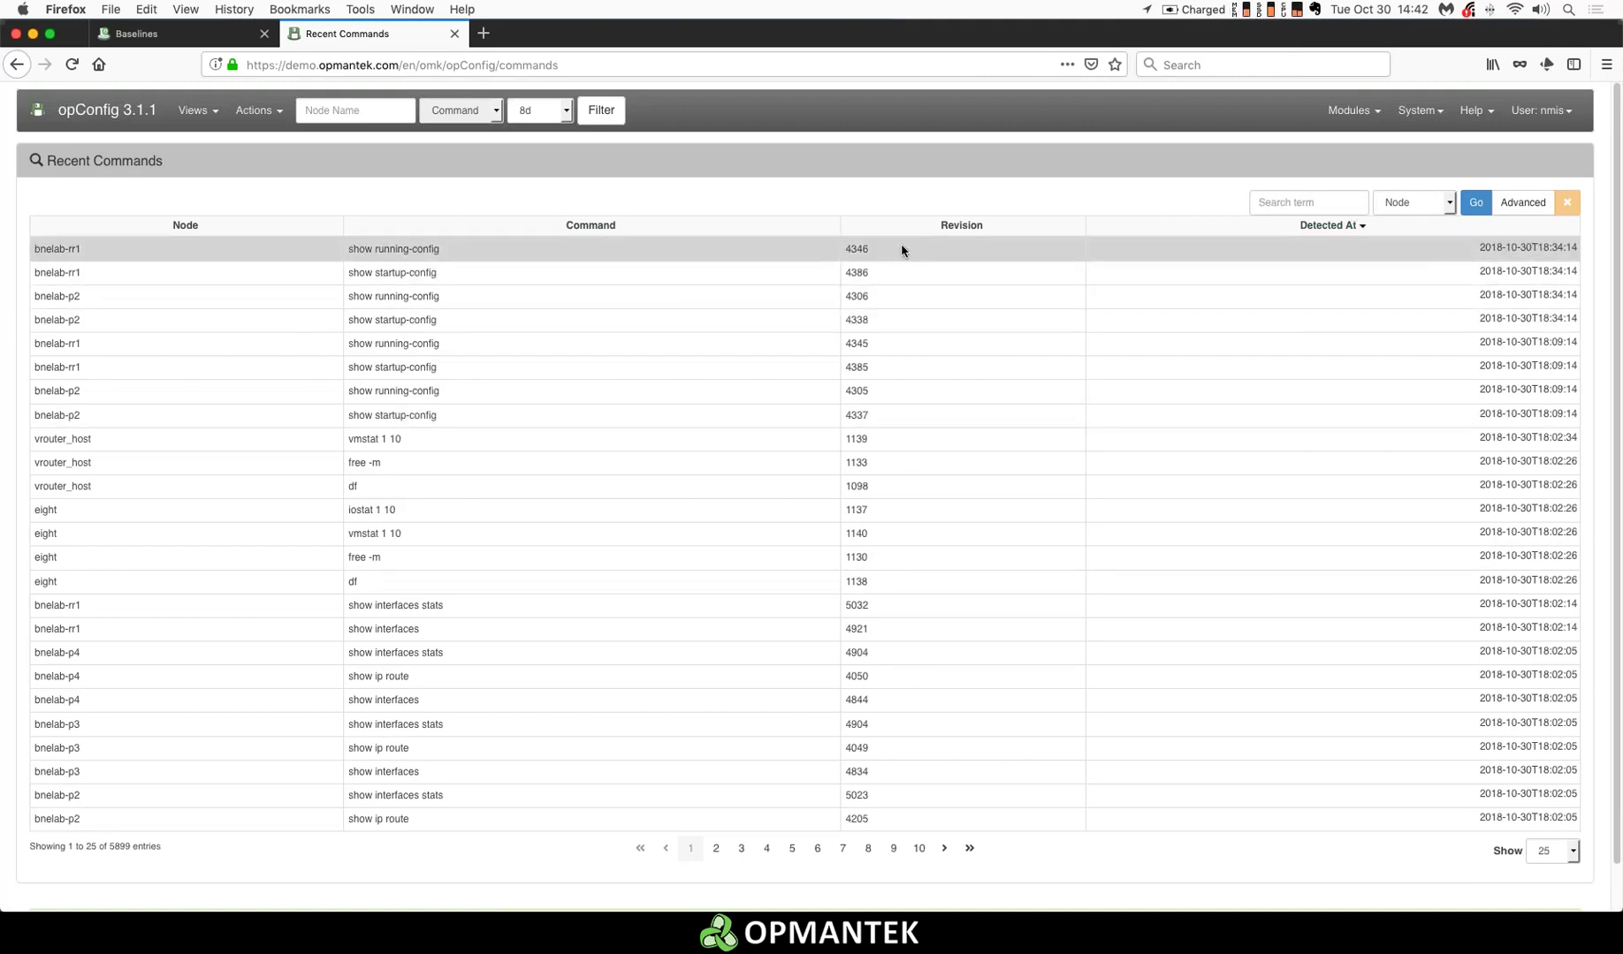
left_click(1450, 205)
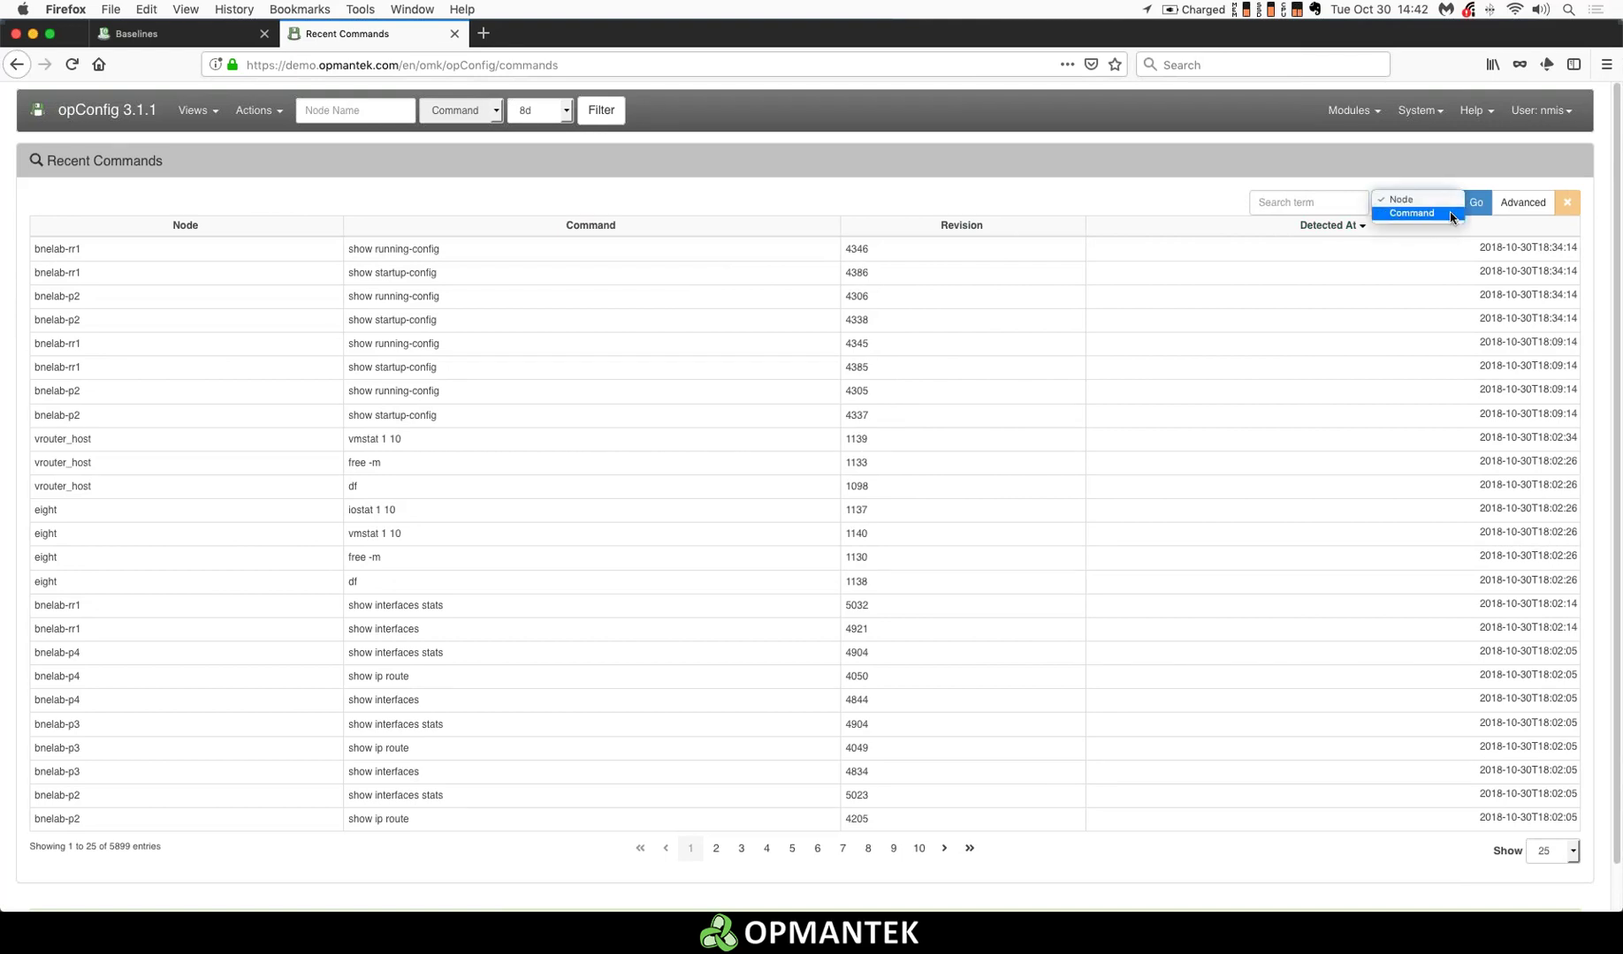
left_click(1429, 163)
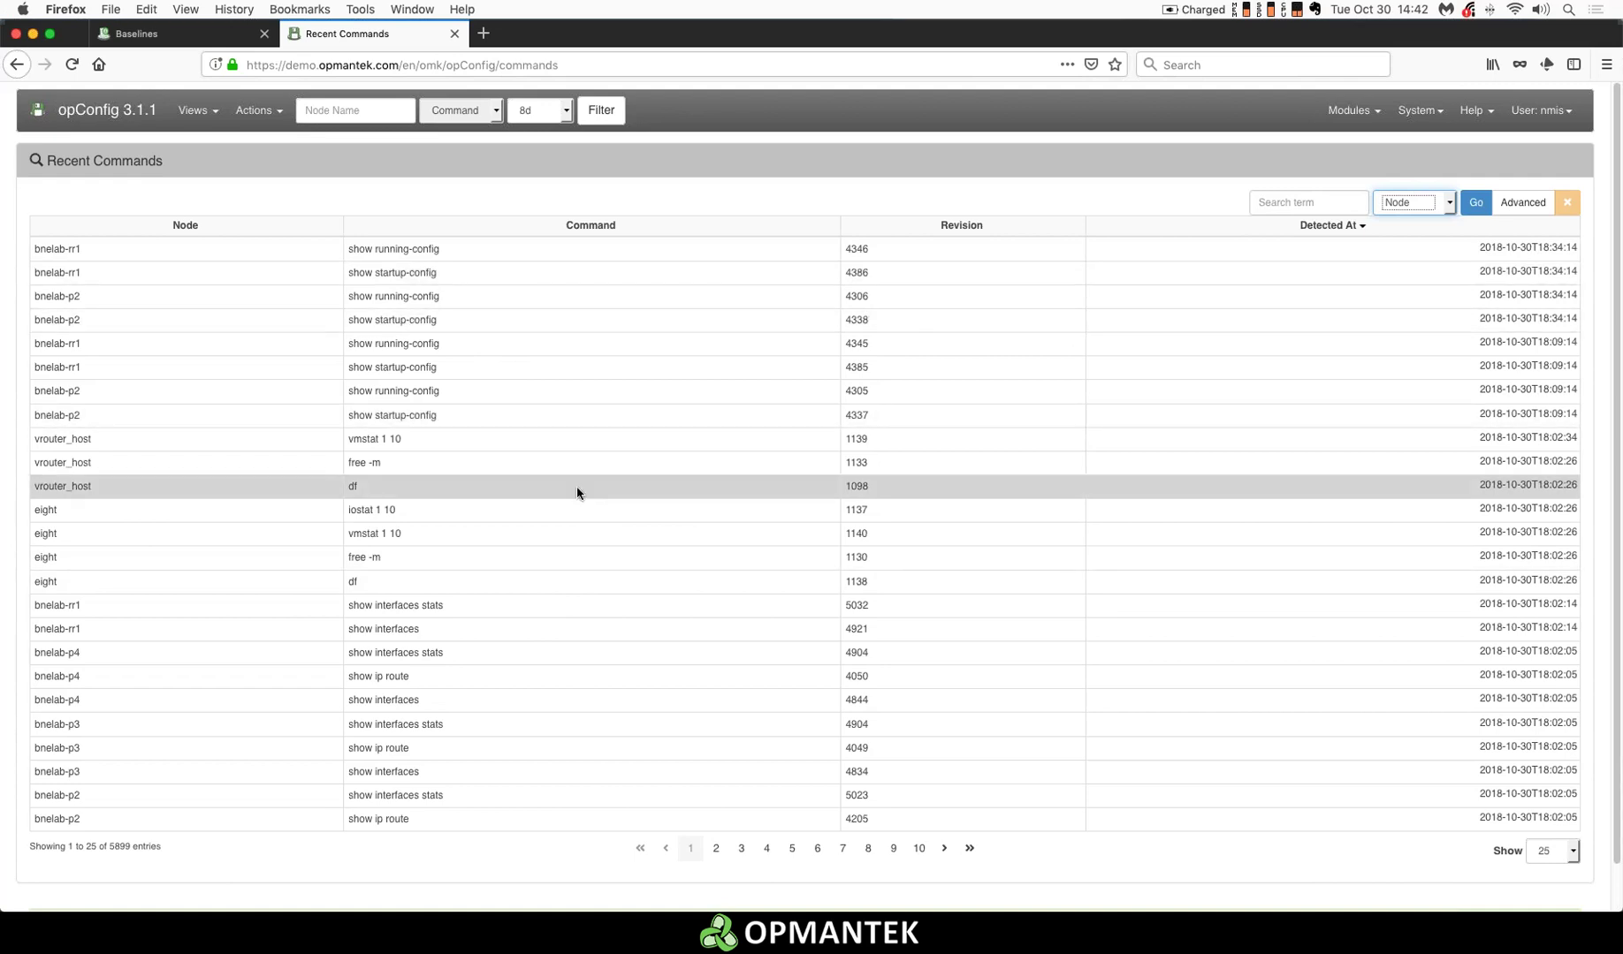
scroll(1138, 362, "down", 1)
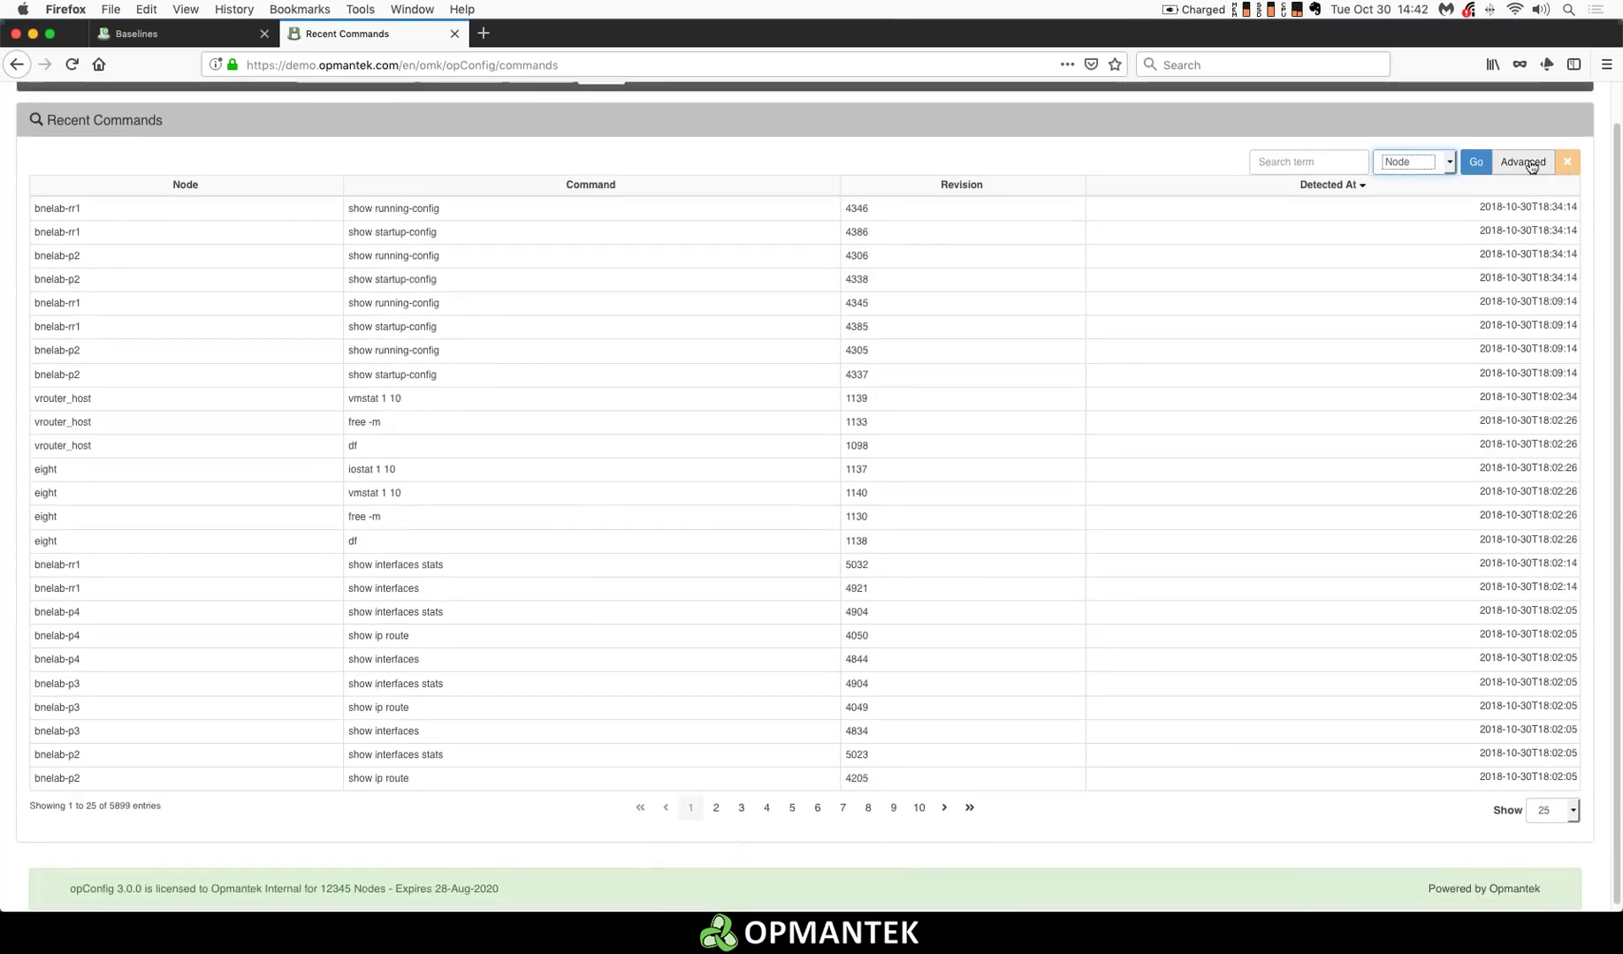
left_click(1522, 161)
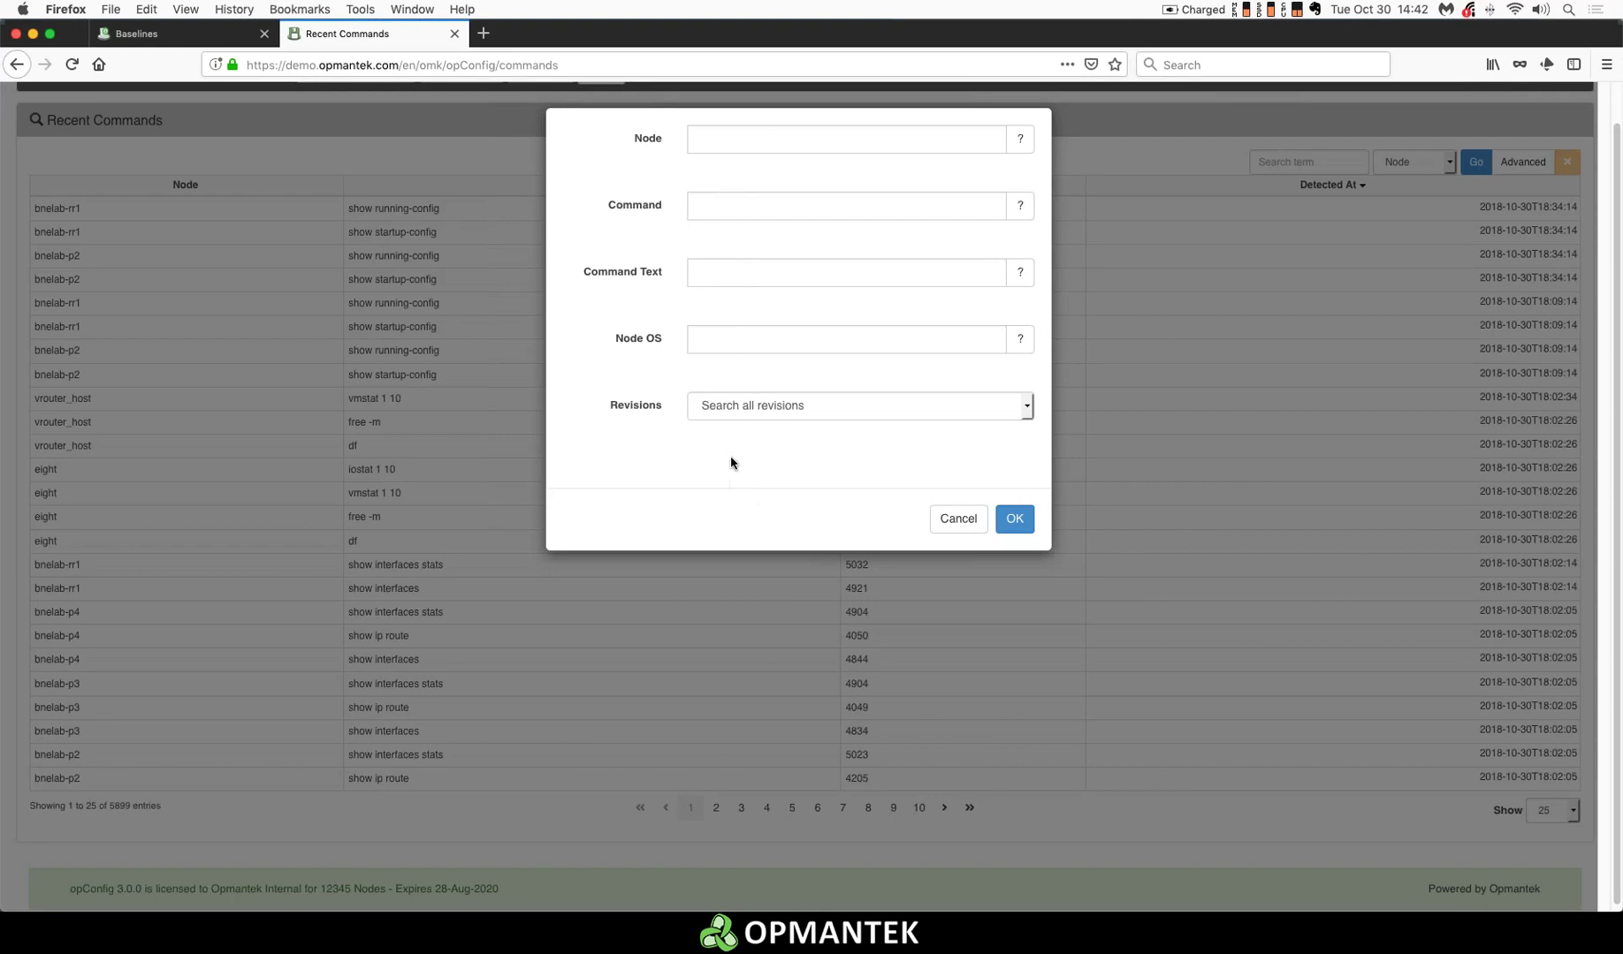
left_click(957, 520)
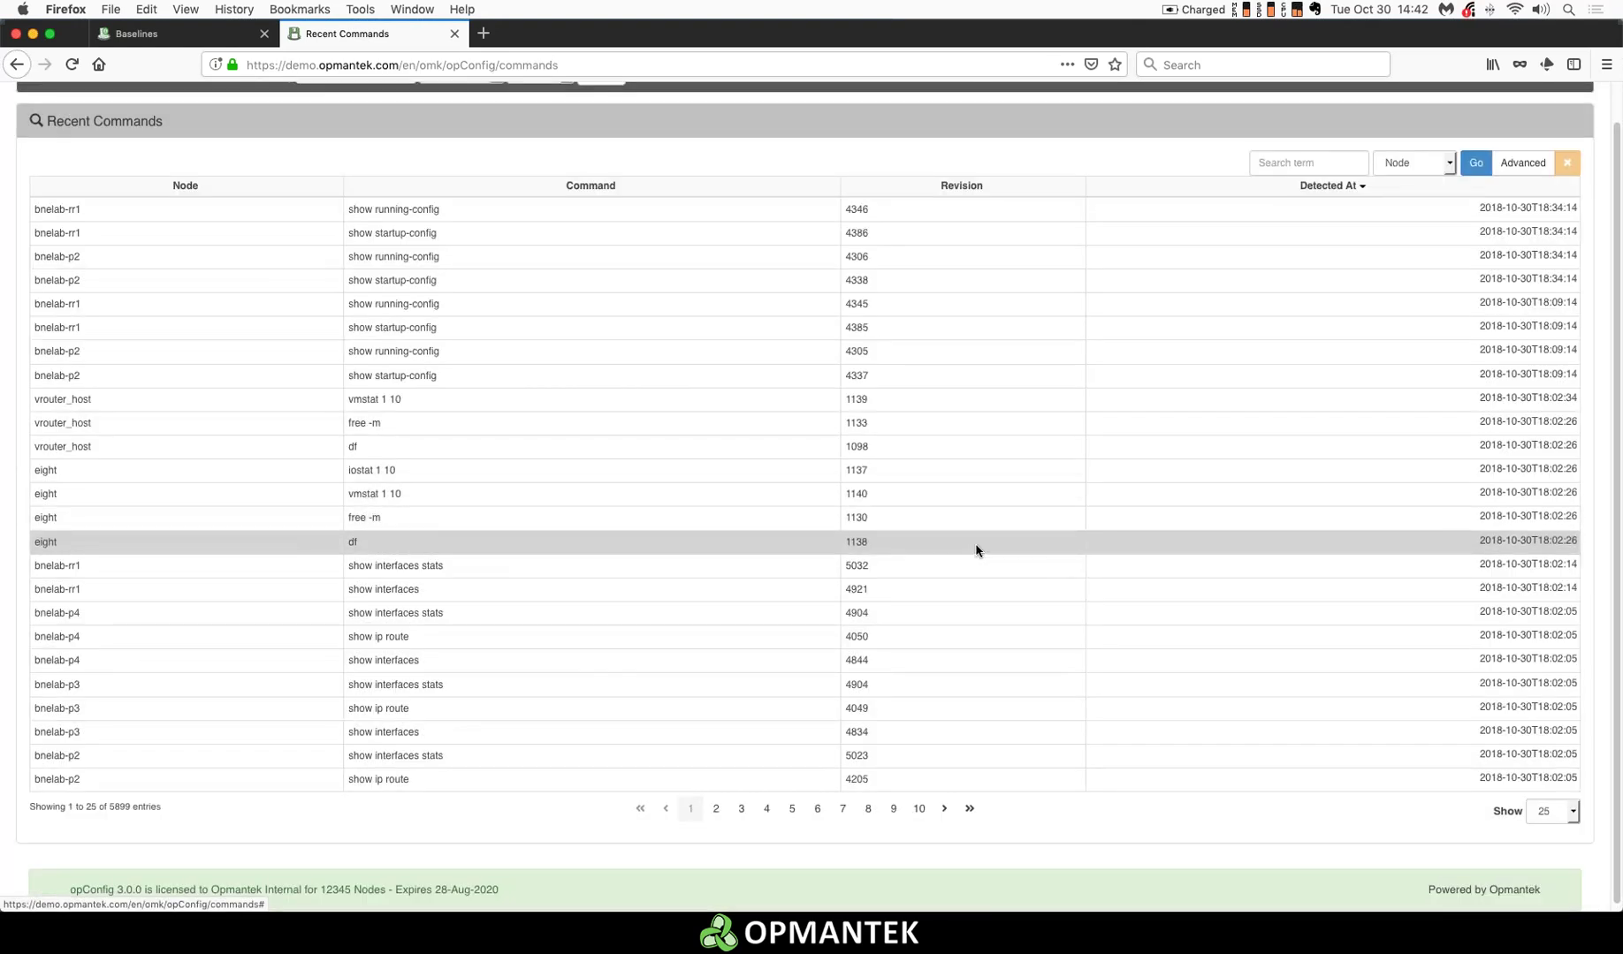
scroll(471, 376, "up", 1)
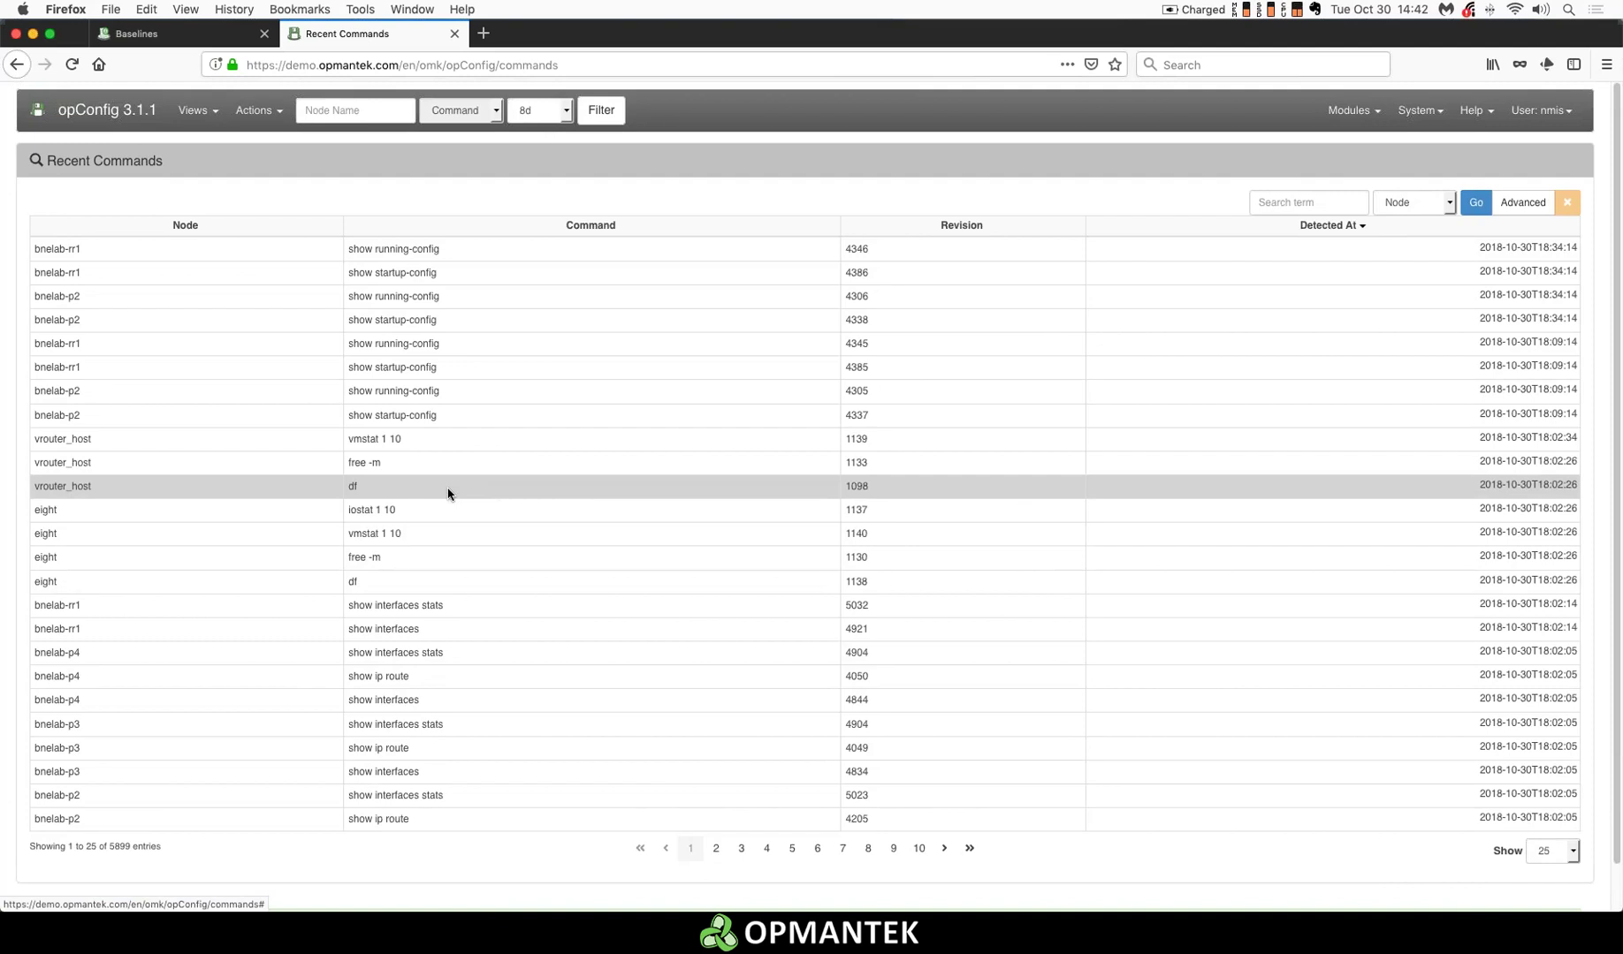
- Open the revision 4346 show running-config output for node bnelab-rr1, try Compare Revisions for it, and return to the output
left_click(370, 253)
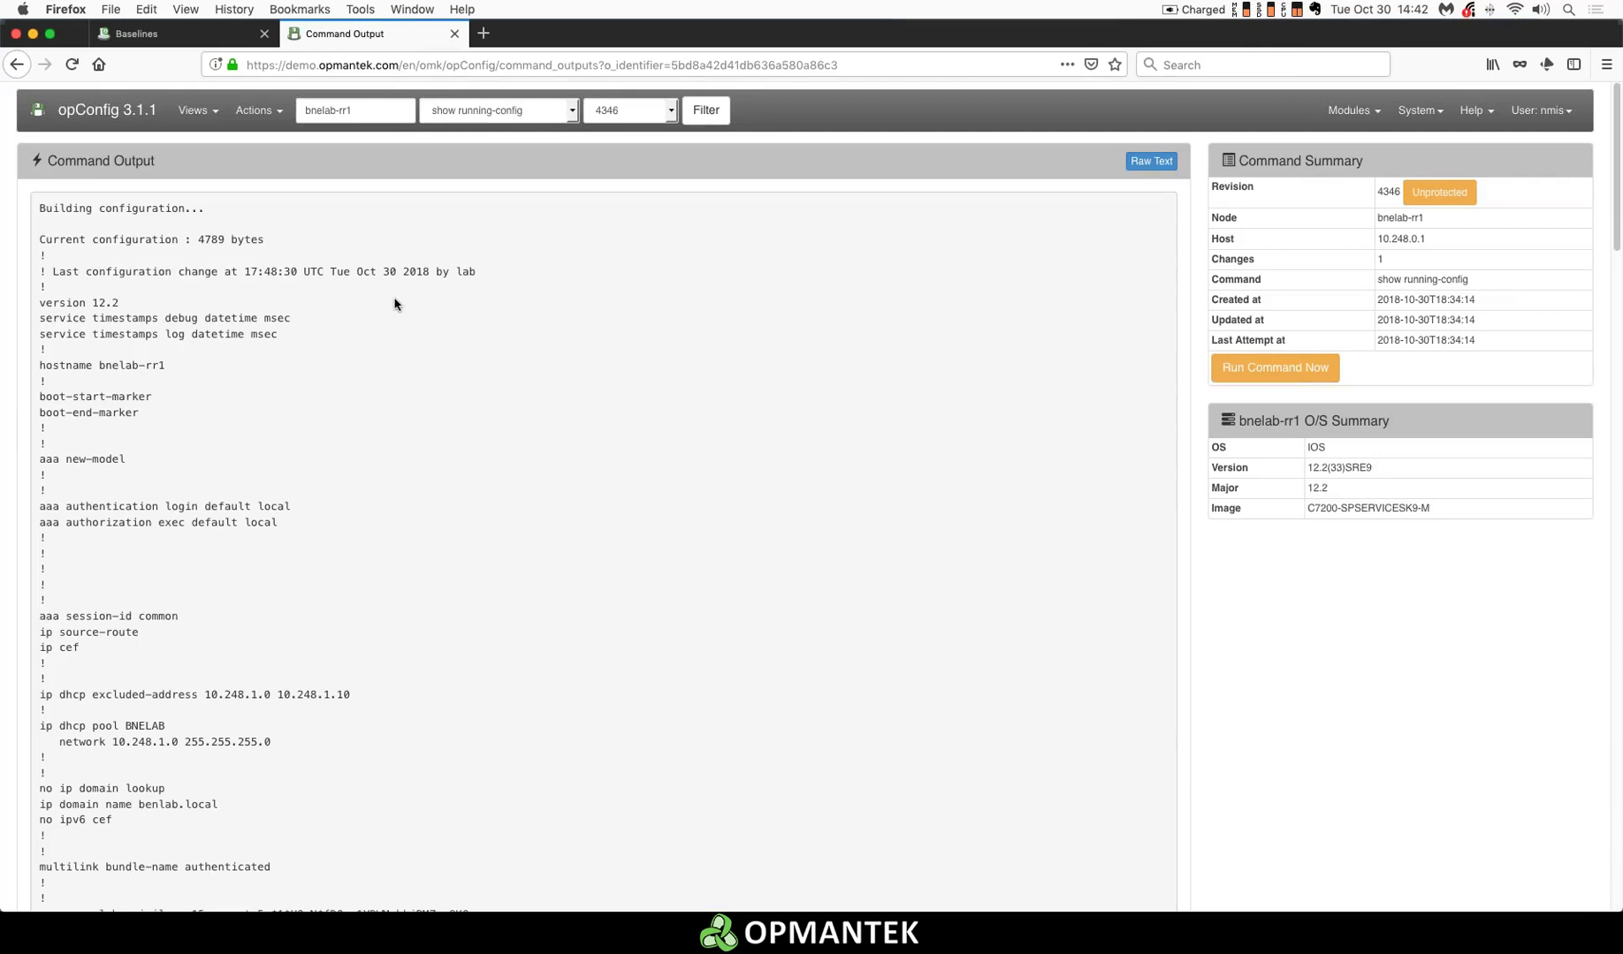
left_click(189, 111)
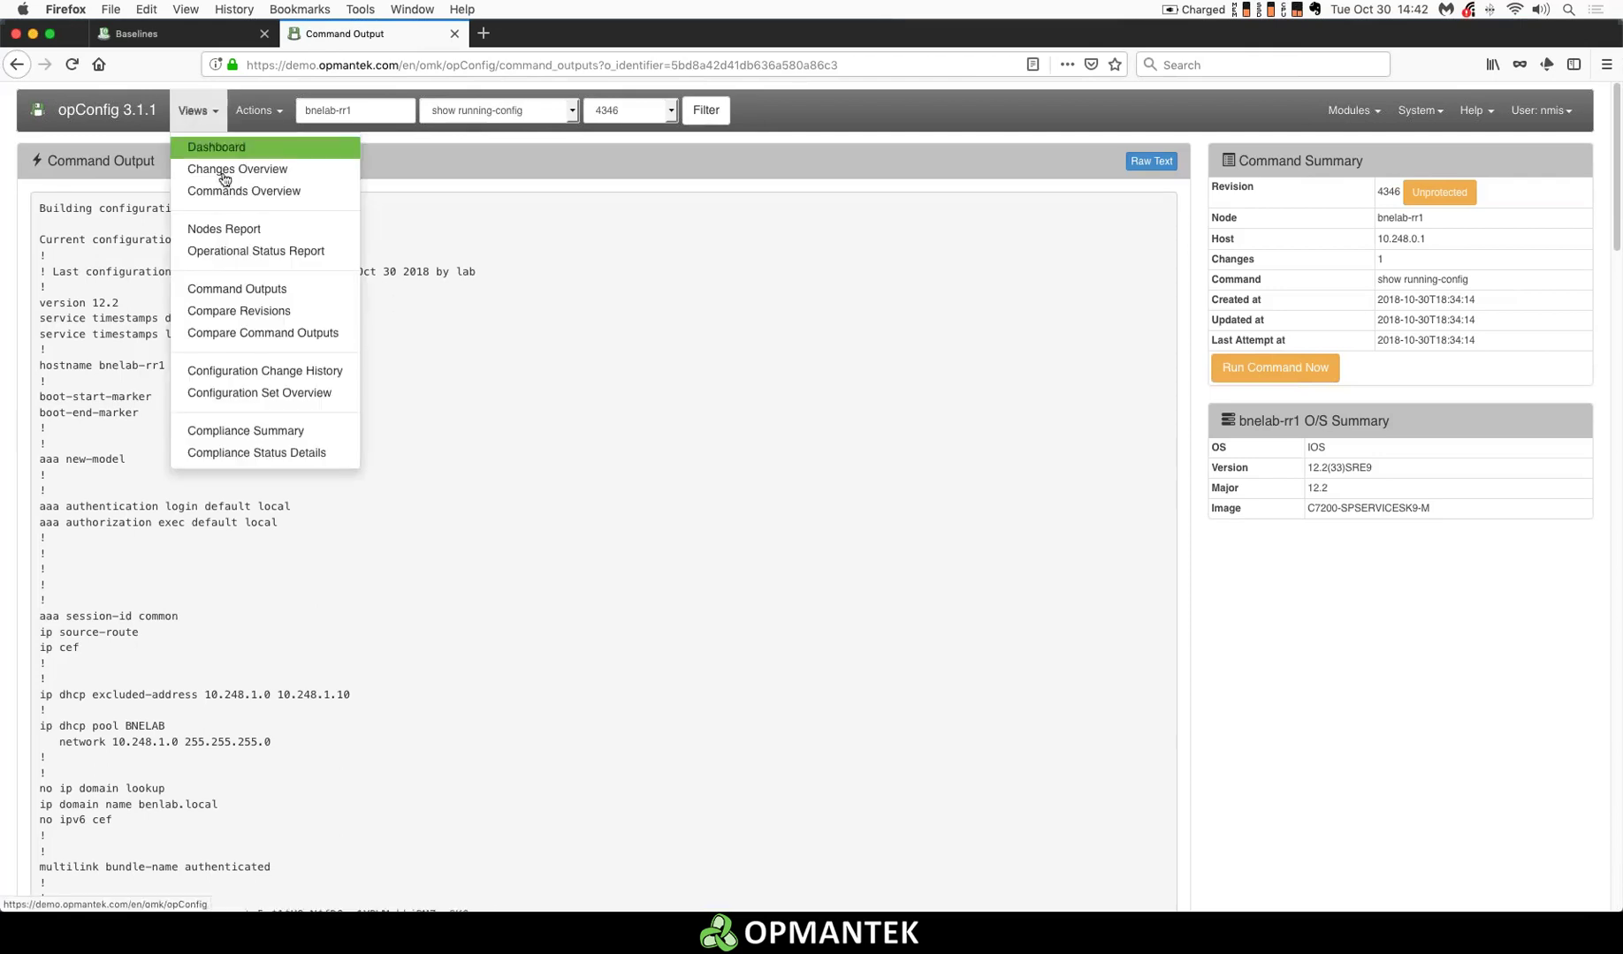
left_click(277, 323)
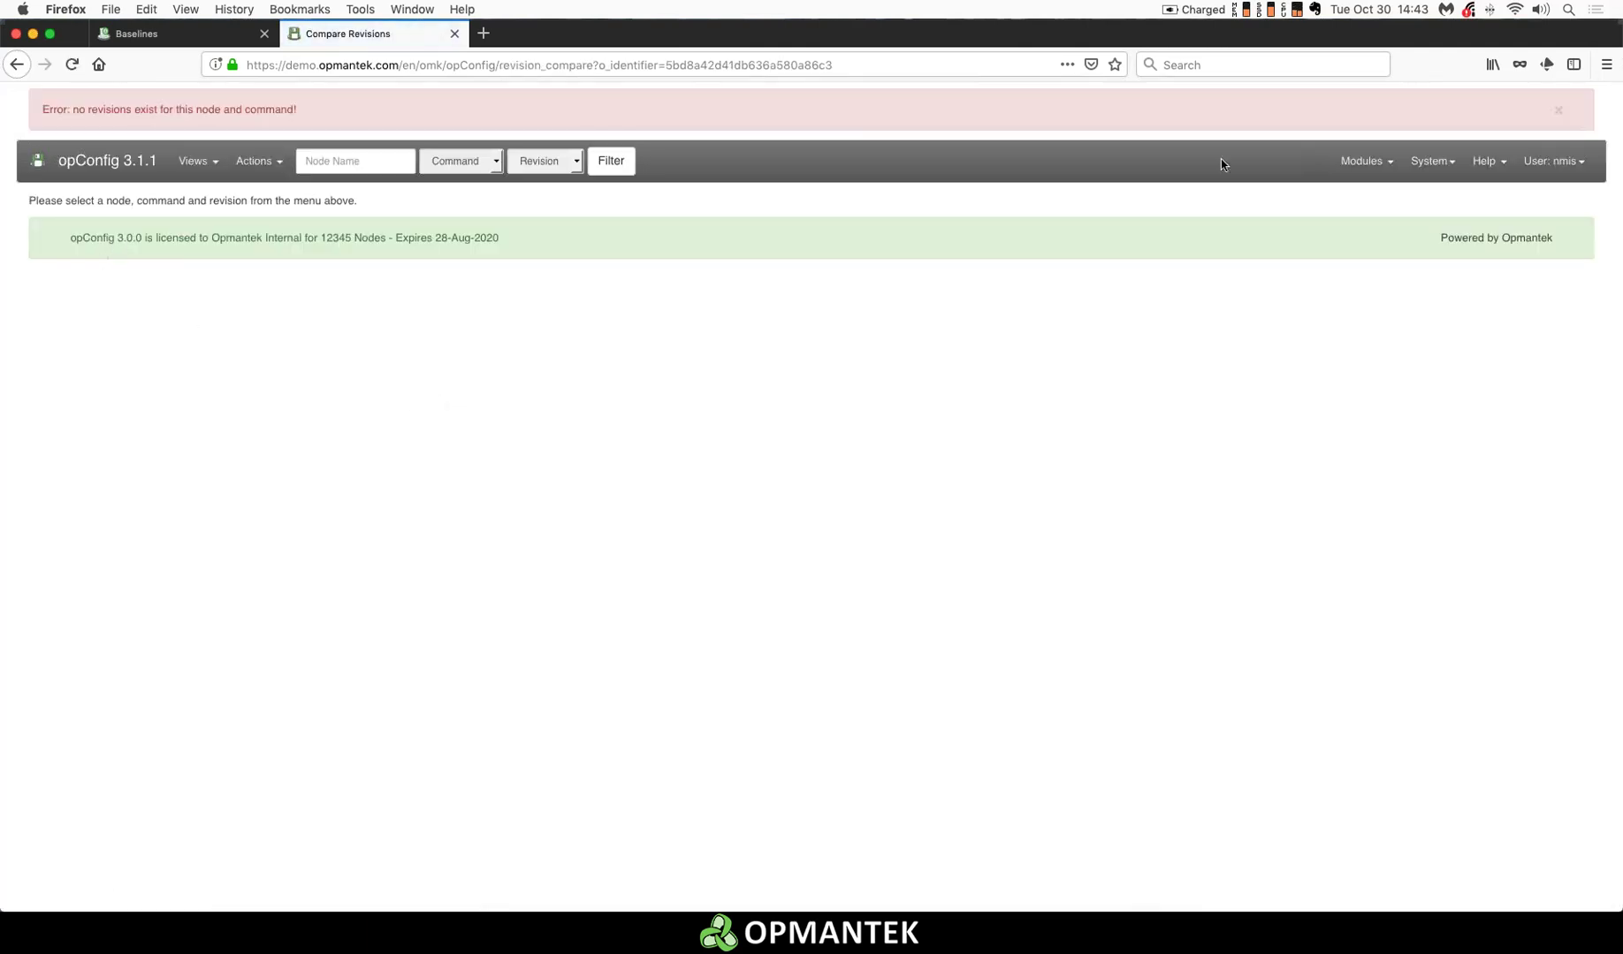
left_click(1558, 110)
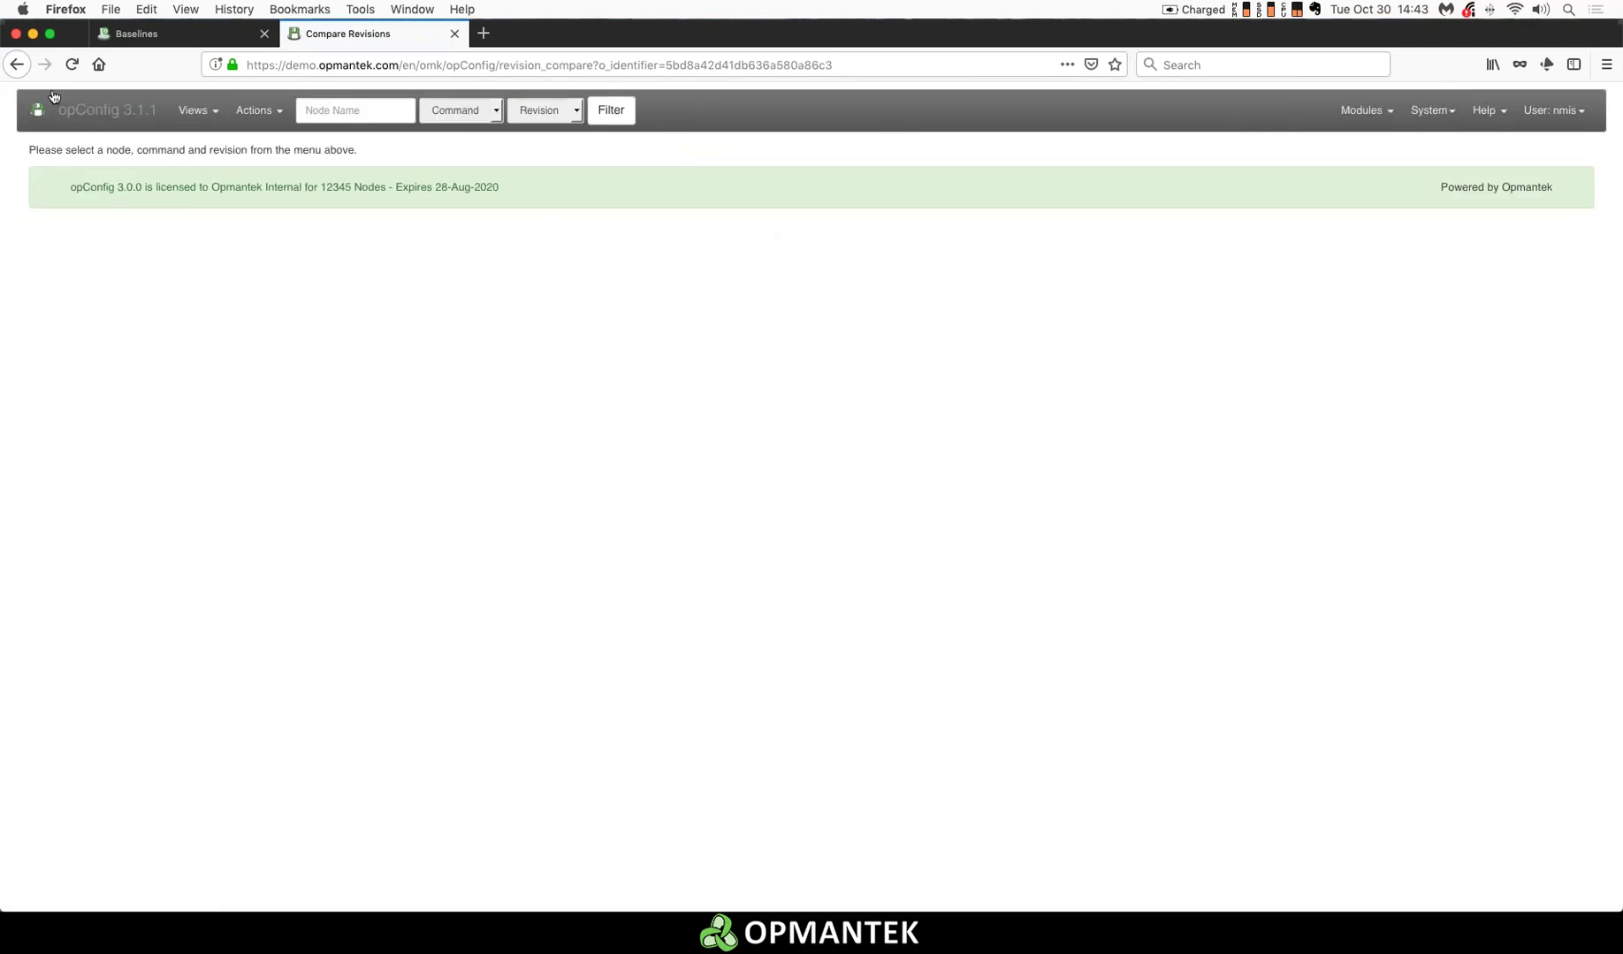
left_click(18, 64)
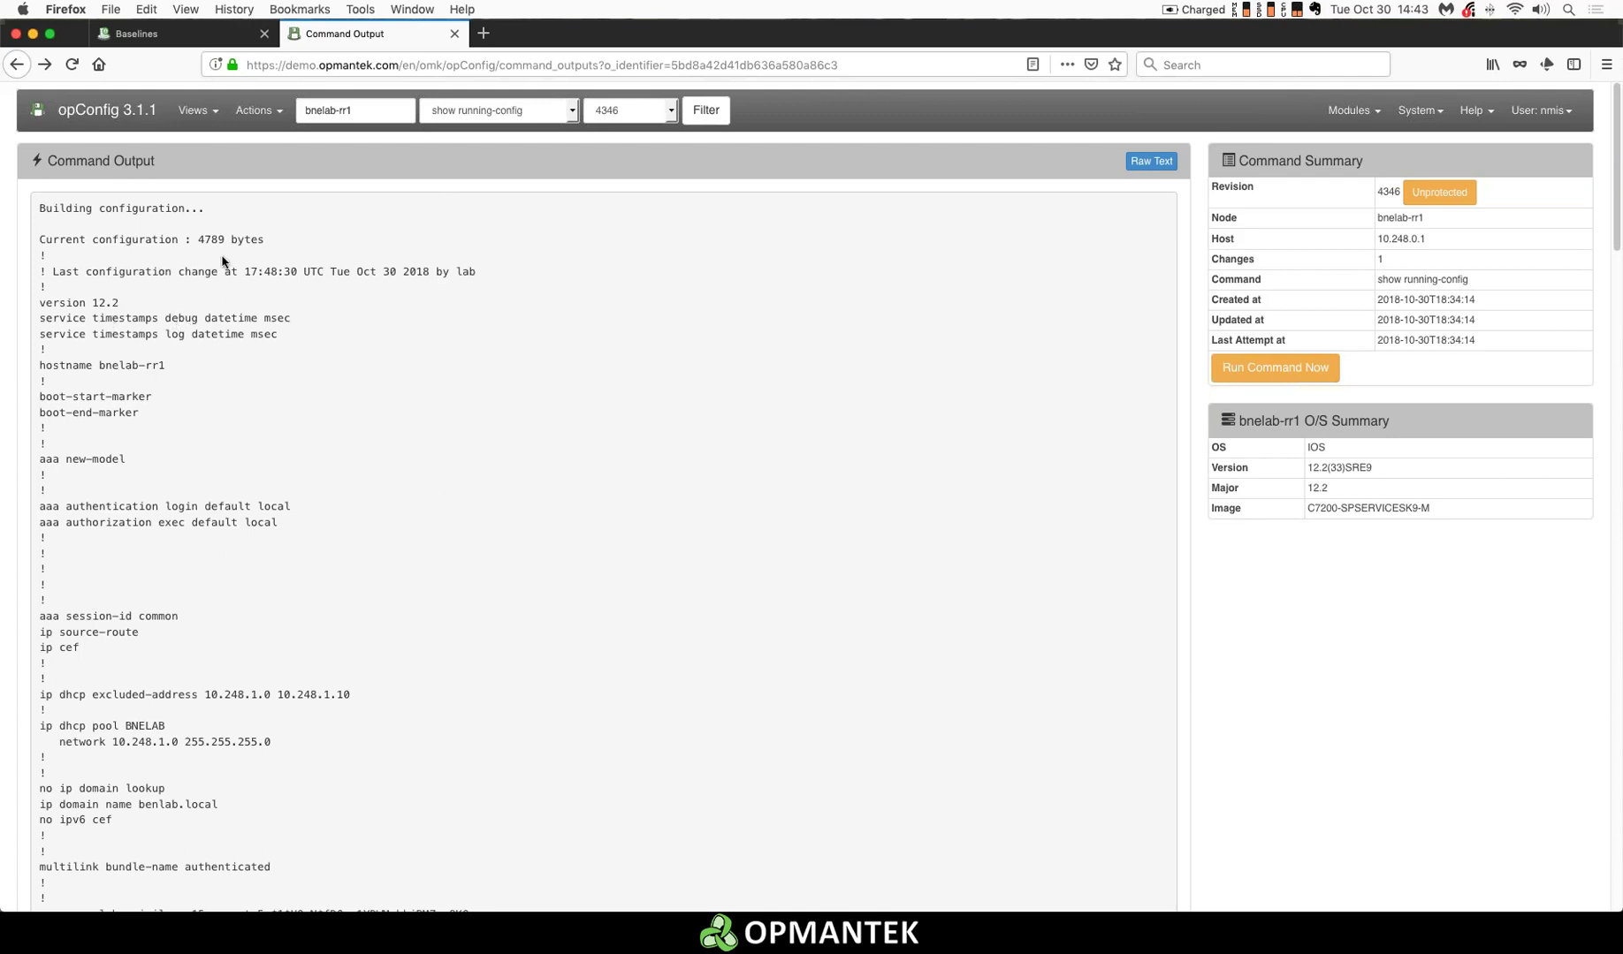
- Look over the stored revisions available for bnelab-rr1's show running-config output without choosing another one
left_click(674, 110)
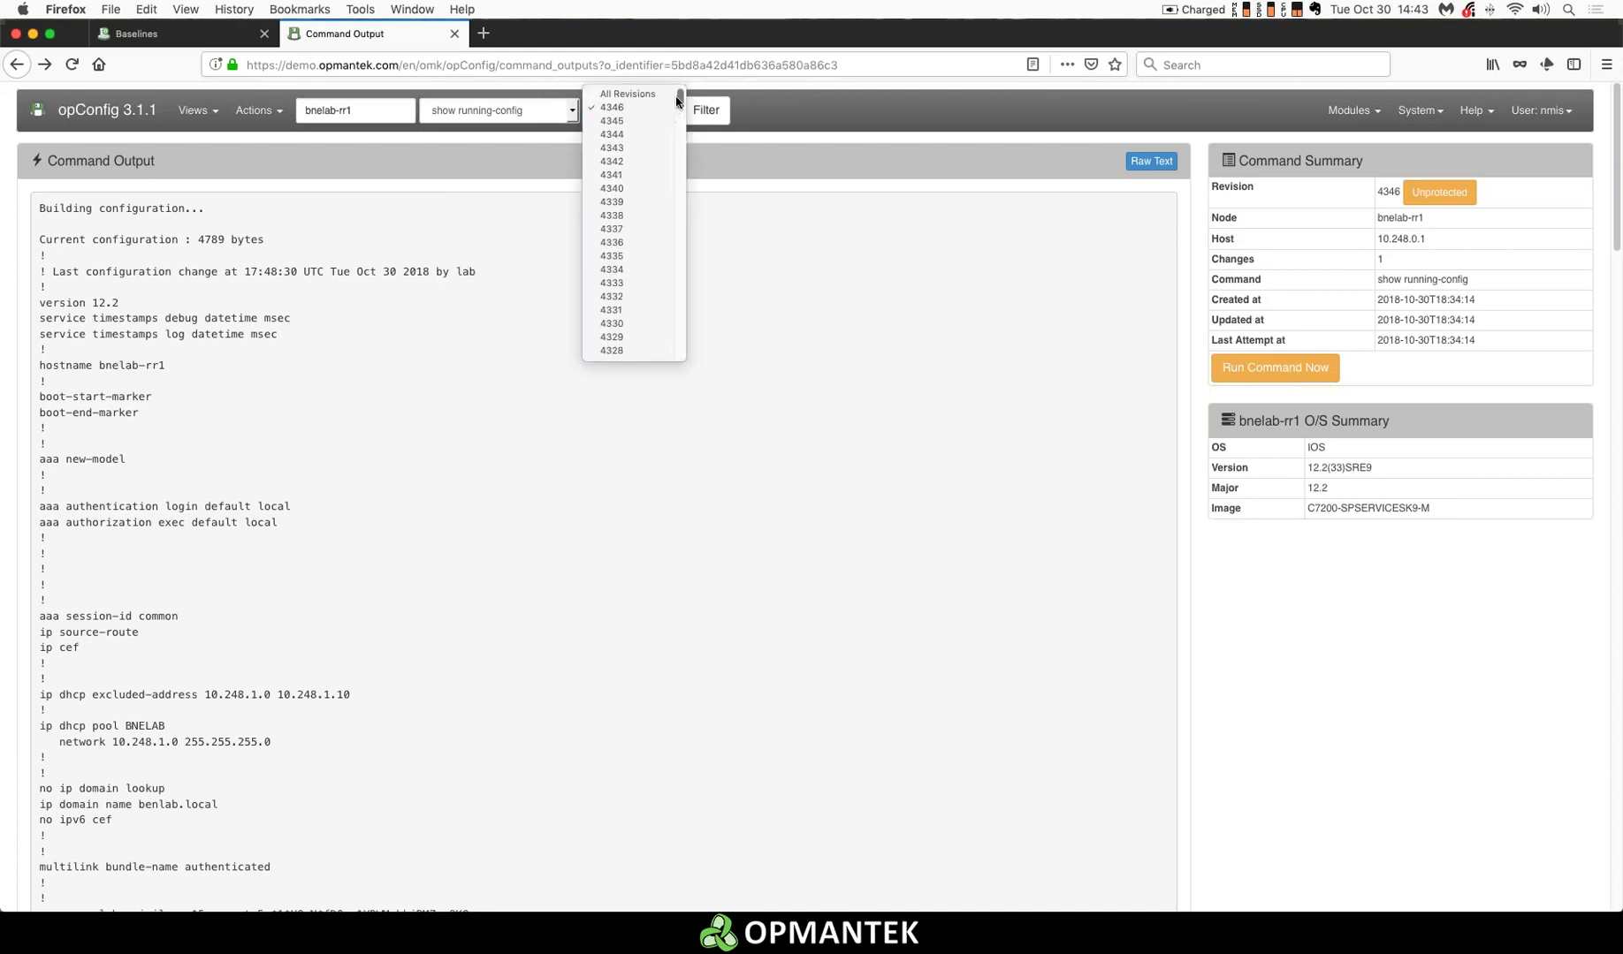
left_click(790, 125)
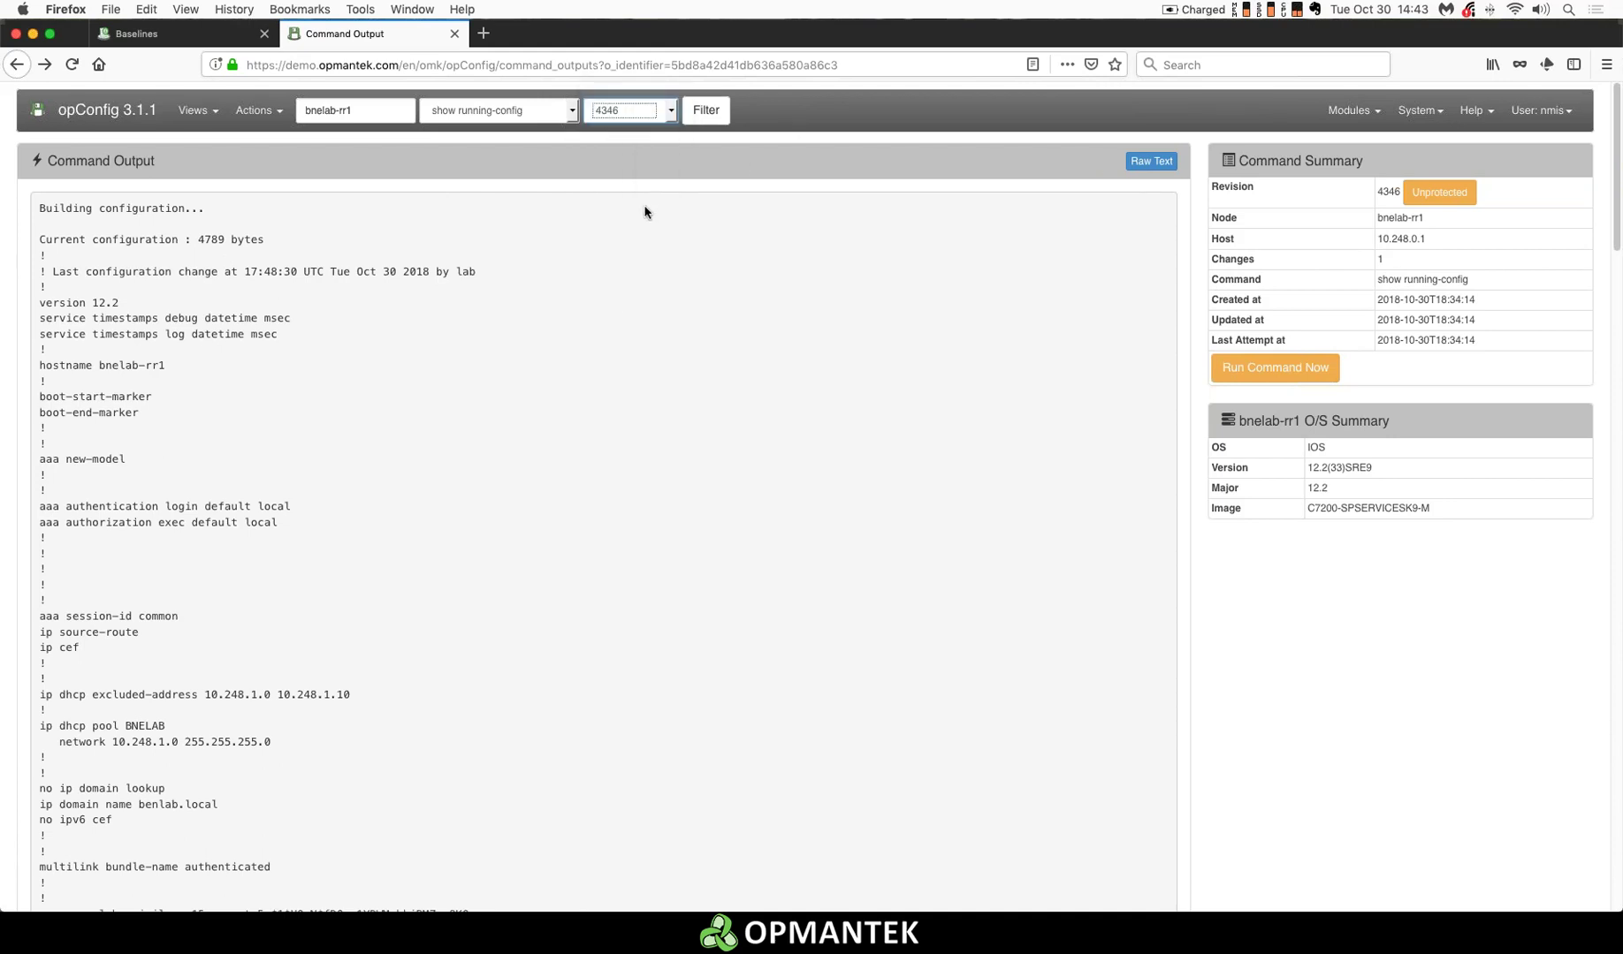
left_click(256, 189)
- Open the Compliance Summary to review each node's policy exceptions and OK hits, and switch back to the PowerPoint slide show
left_click(194, 113)
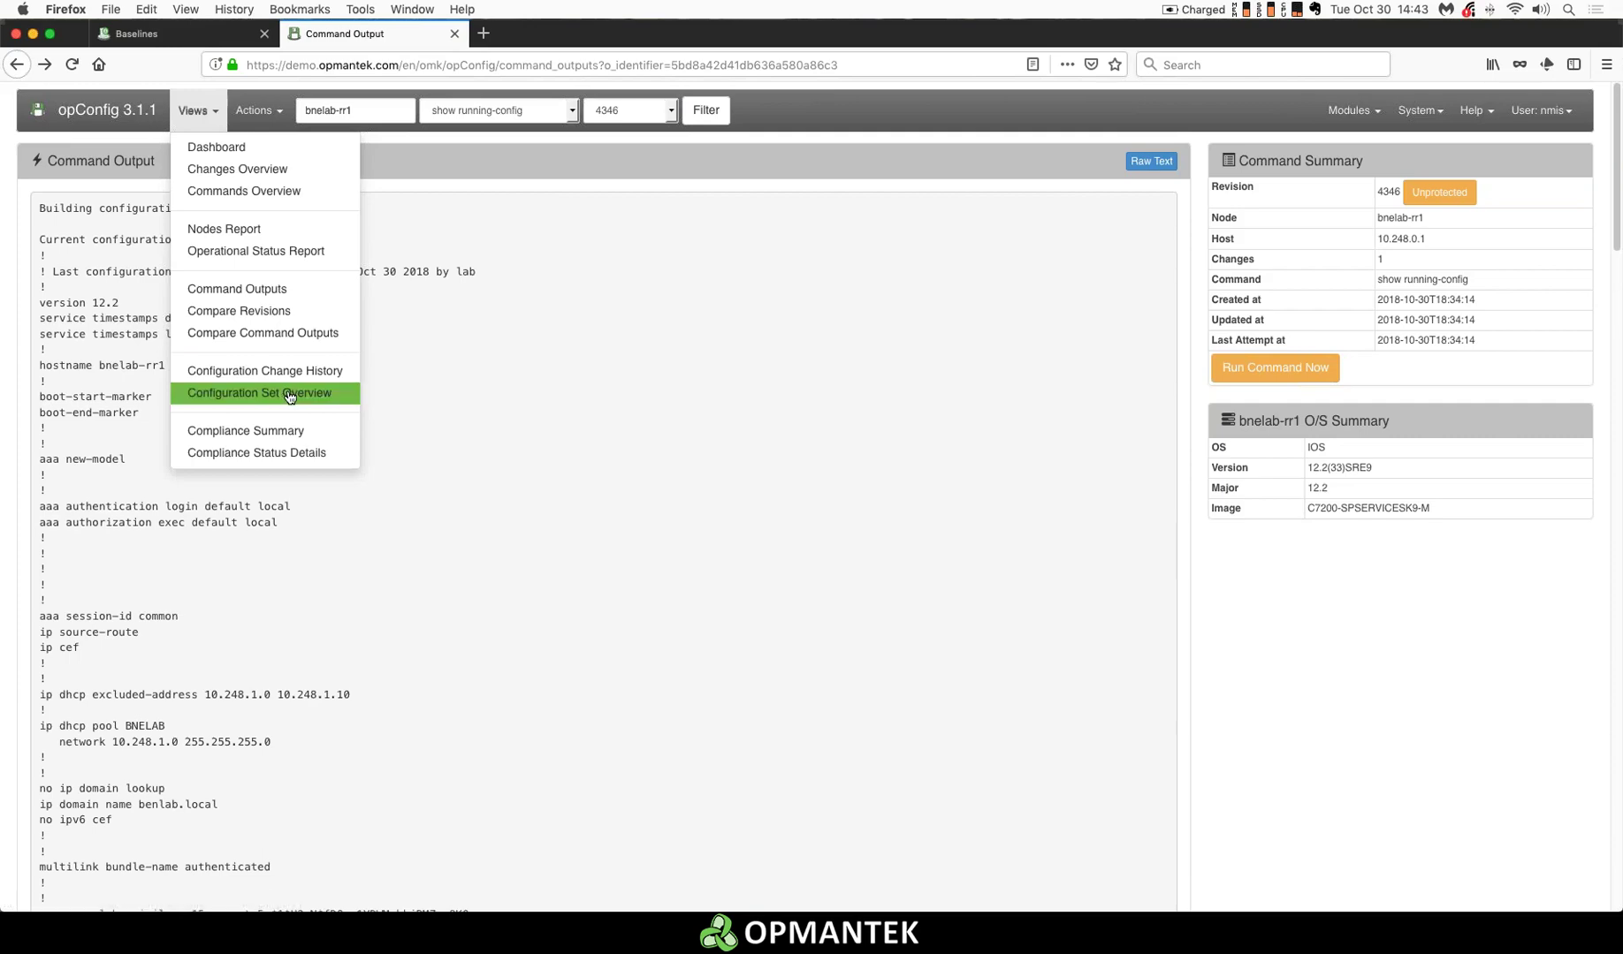
left_click(288, 441)
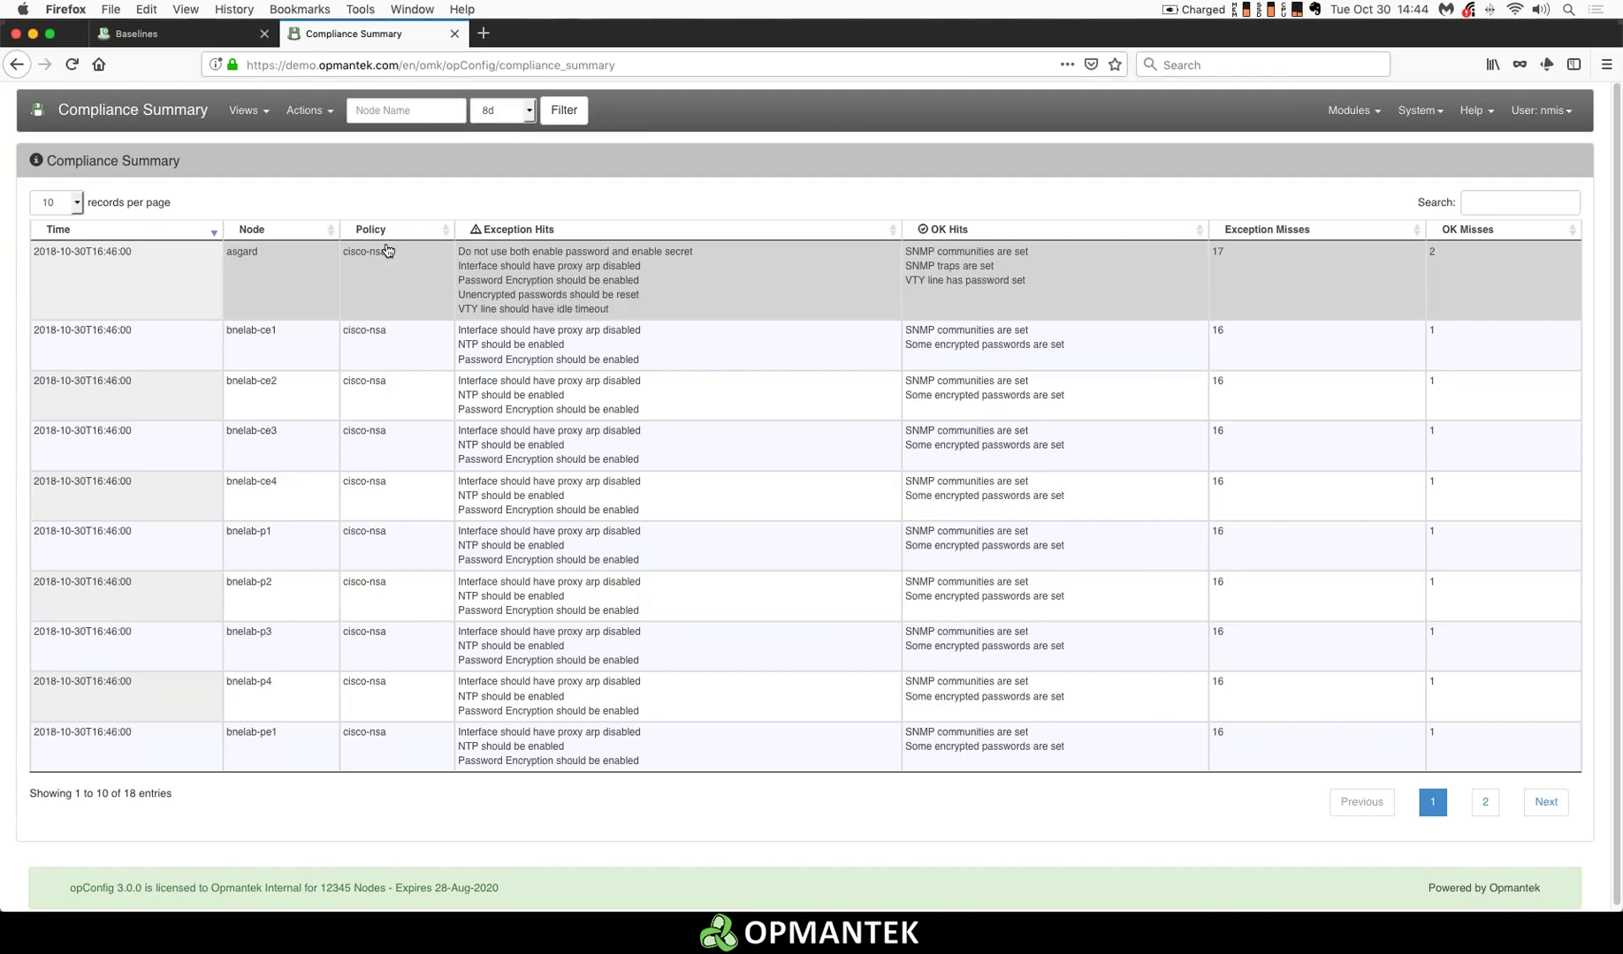
mouse_move(837, 911)
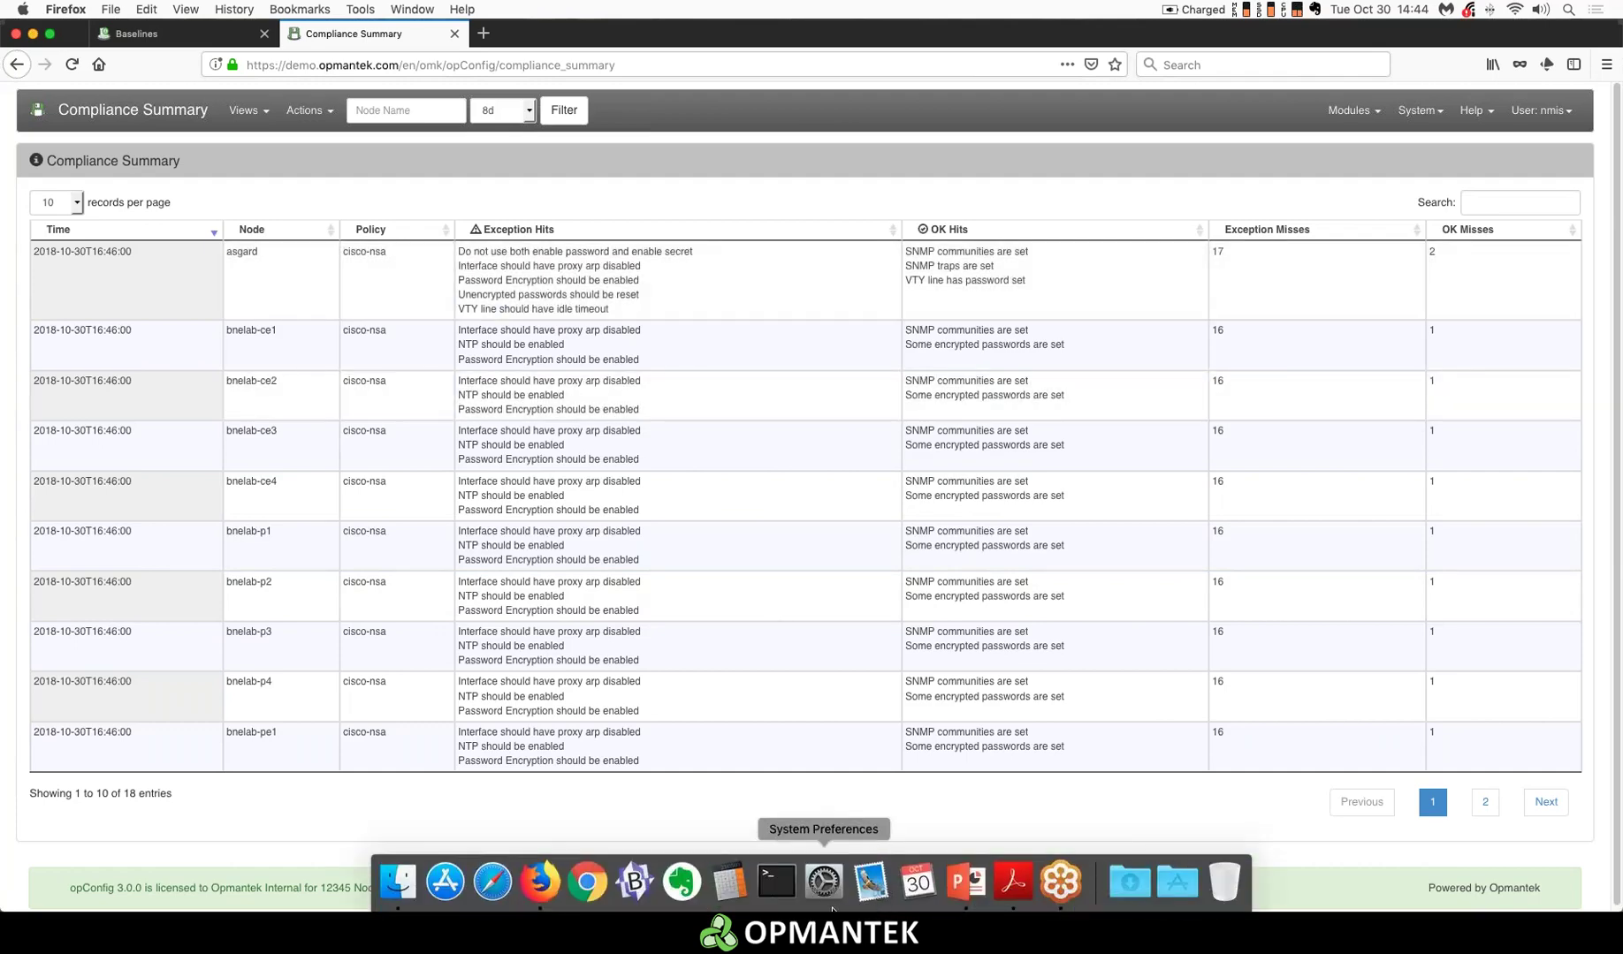
left_click(966, 882)
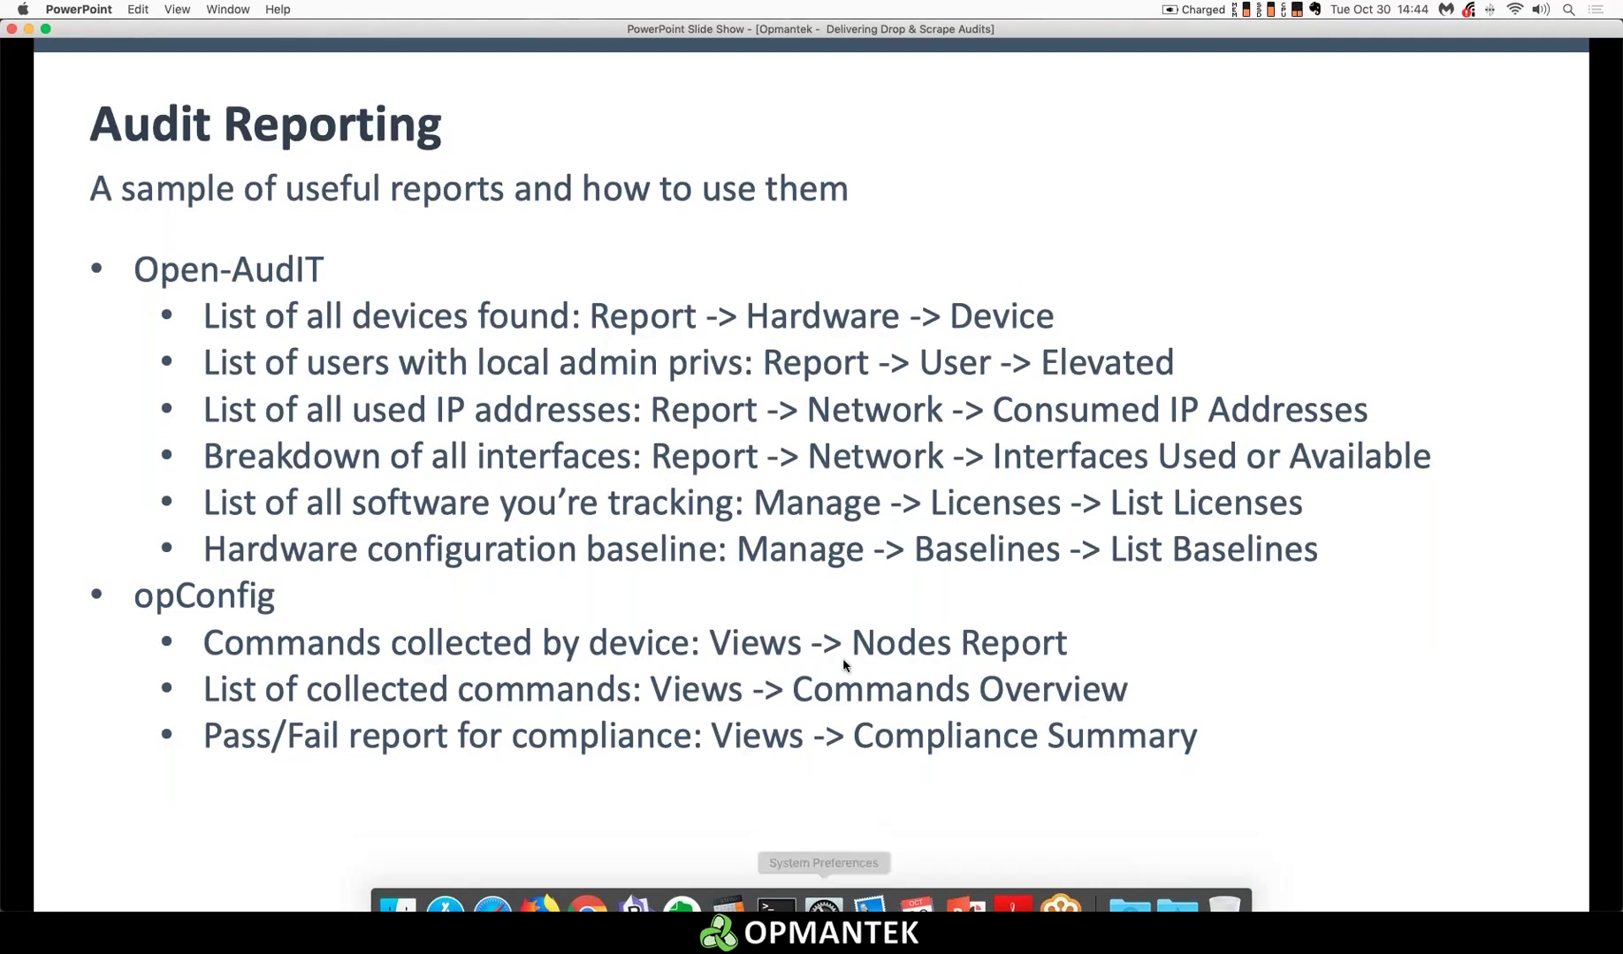